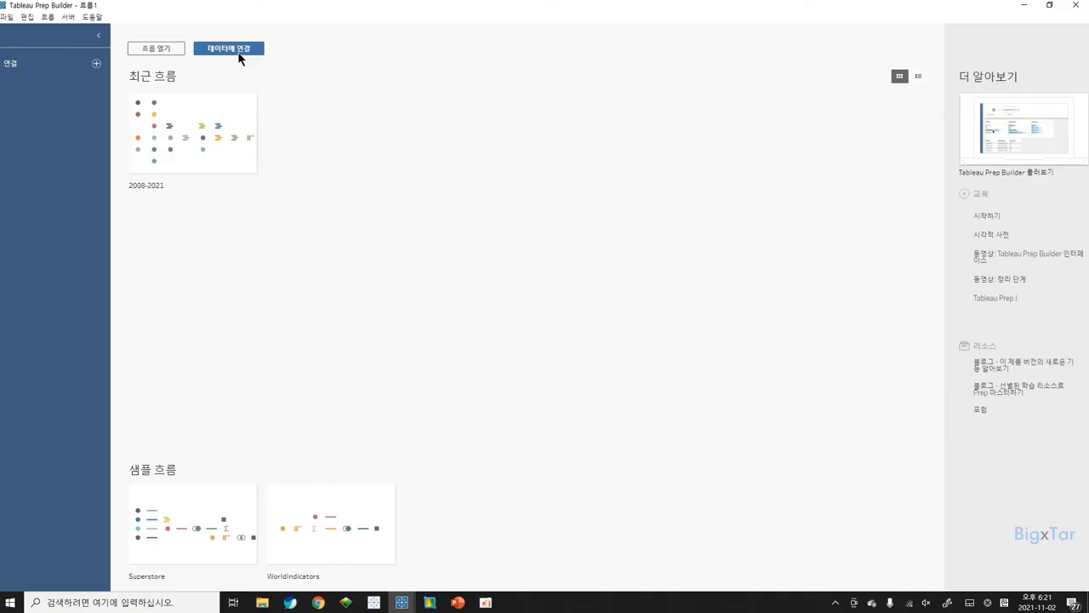
Connect to the Microsoft Excel file 스타벅스매장_20211028 as the data source.
left_click(239, 54)
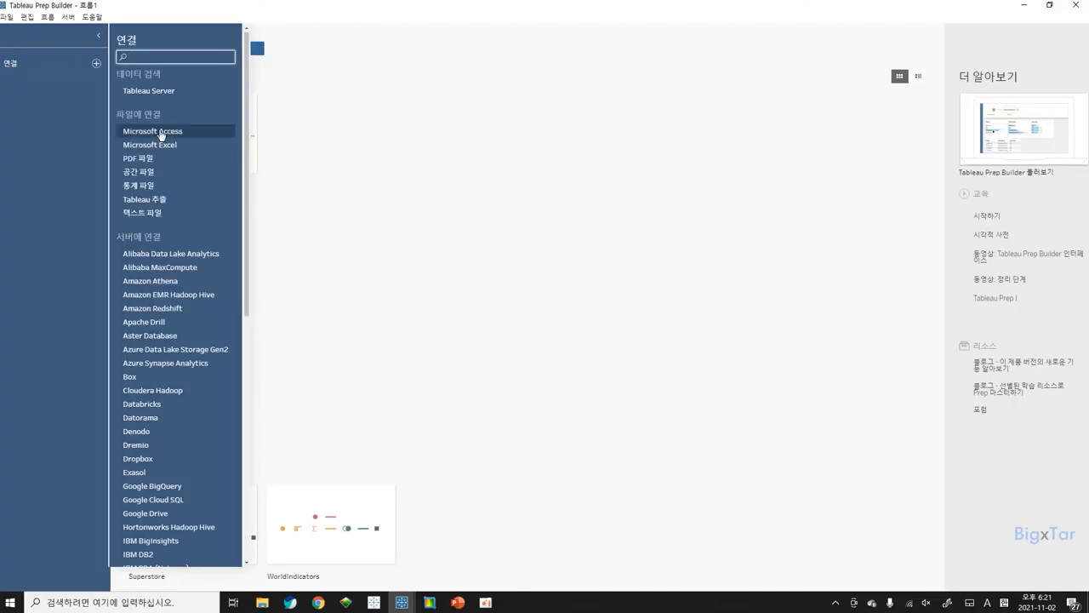
left_click(155, 150)
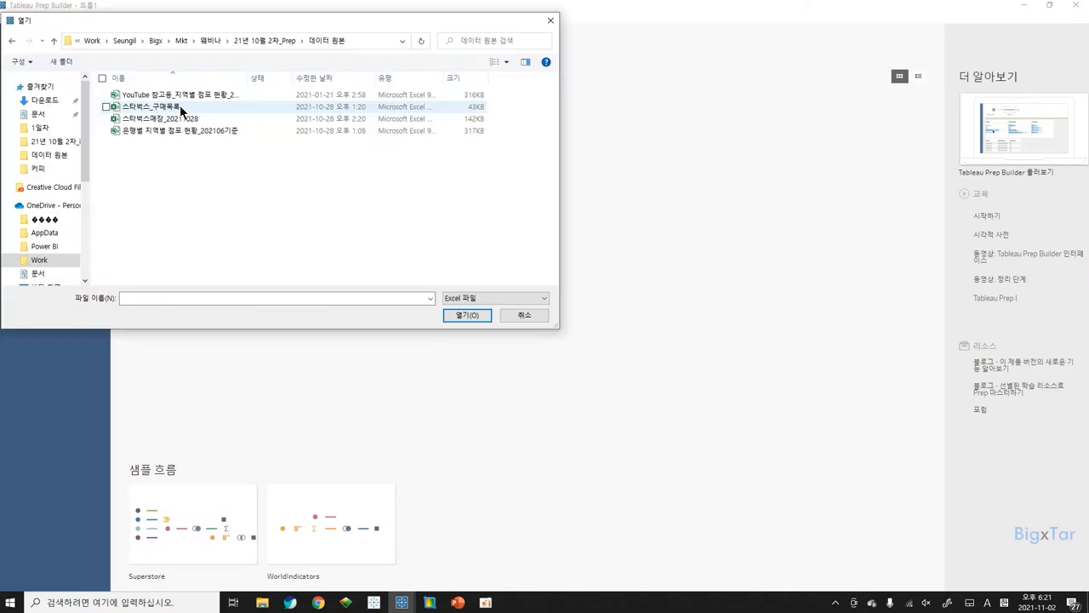
left_click(172, 120)
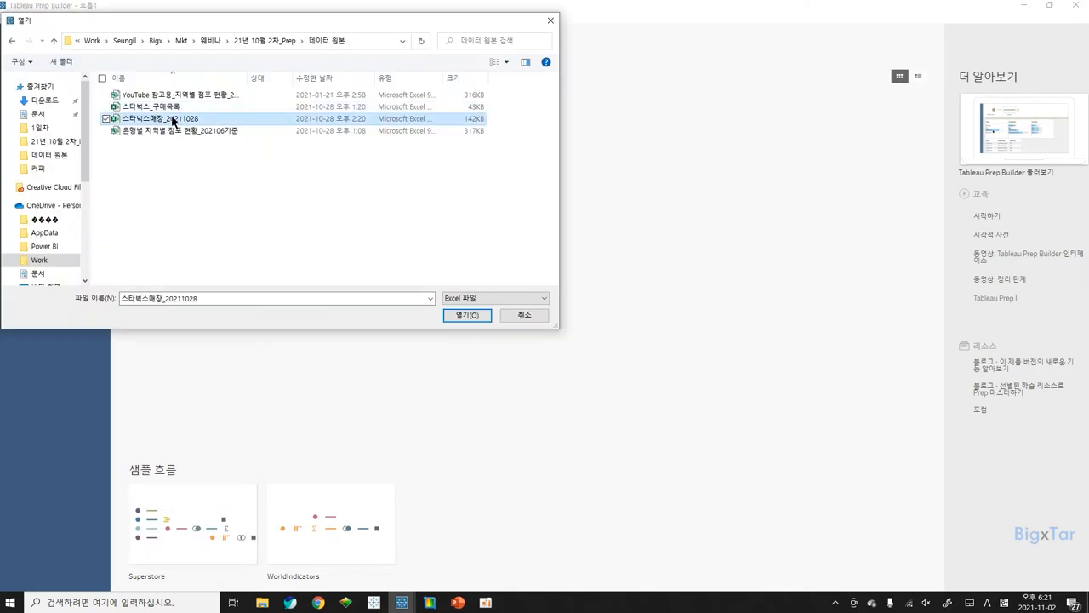
left_click(467, 315)
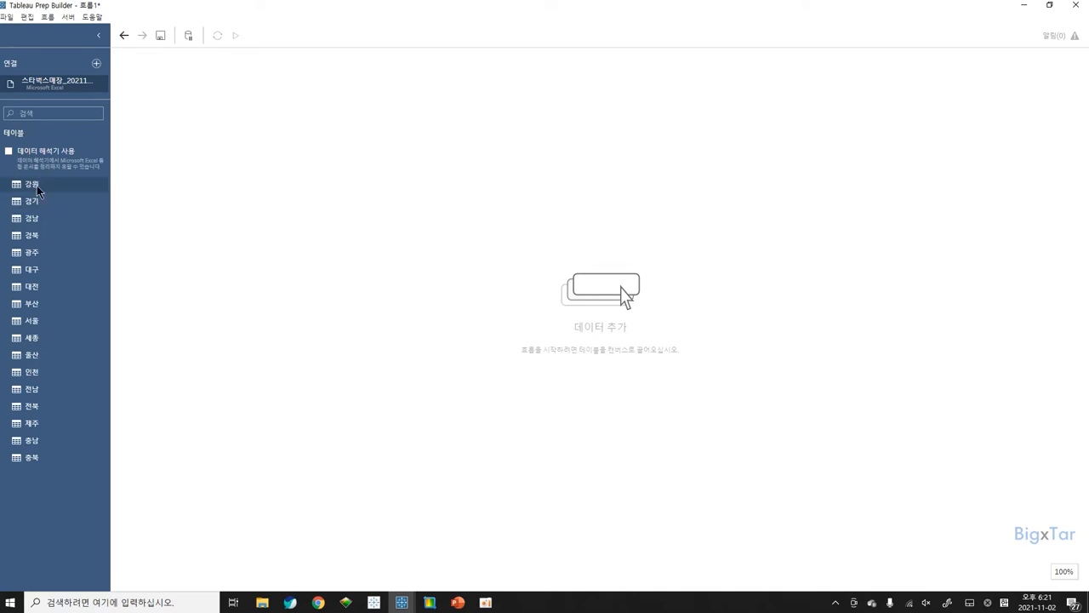
Add the 강원 table to the flow and apply a wildcard union covering all sheets of 스타벅스매장_20211028.xlsx.
left_click_drag(38, 189, 180, 92)
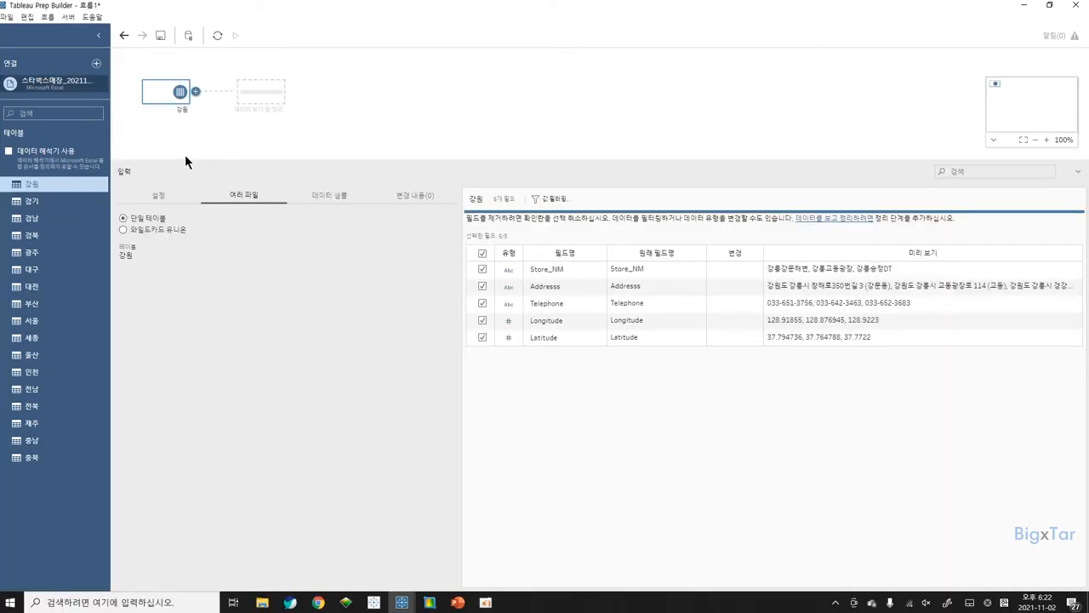
left_click(167, 233)
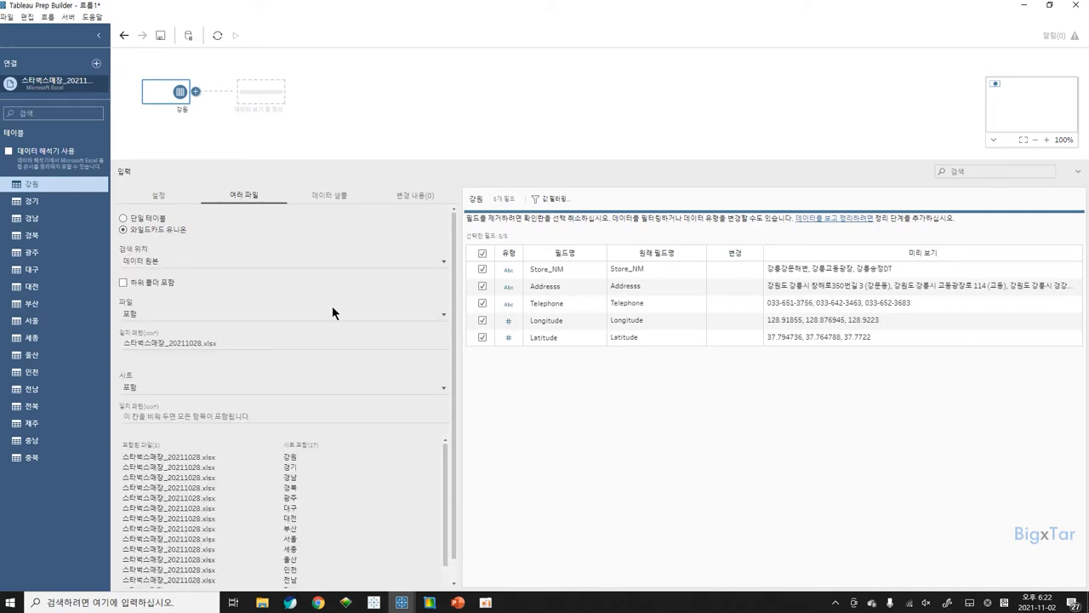
left_click_drag(455, 419, 455, 519)
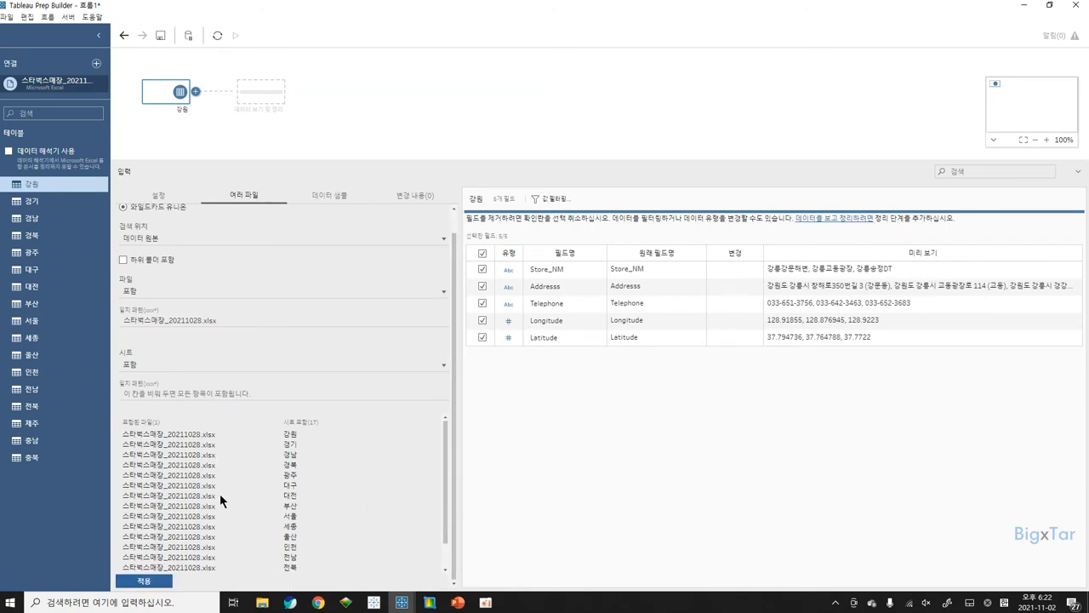
left_click(143, 582)
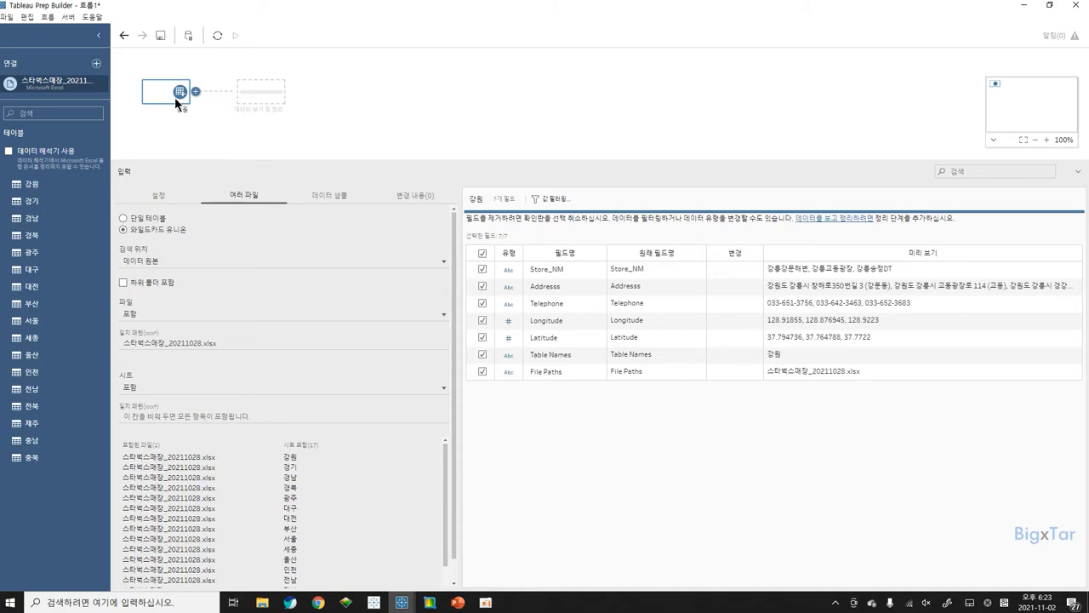
Rename the 강원 input step as 전국 매장.
right_click(177, 109)
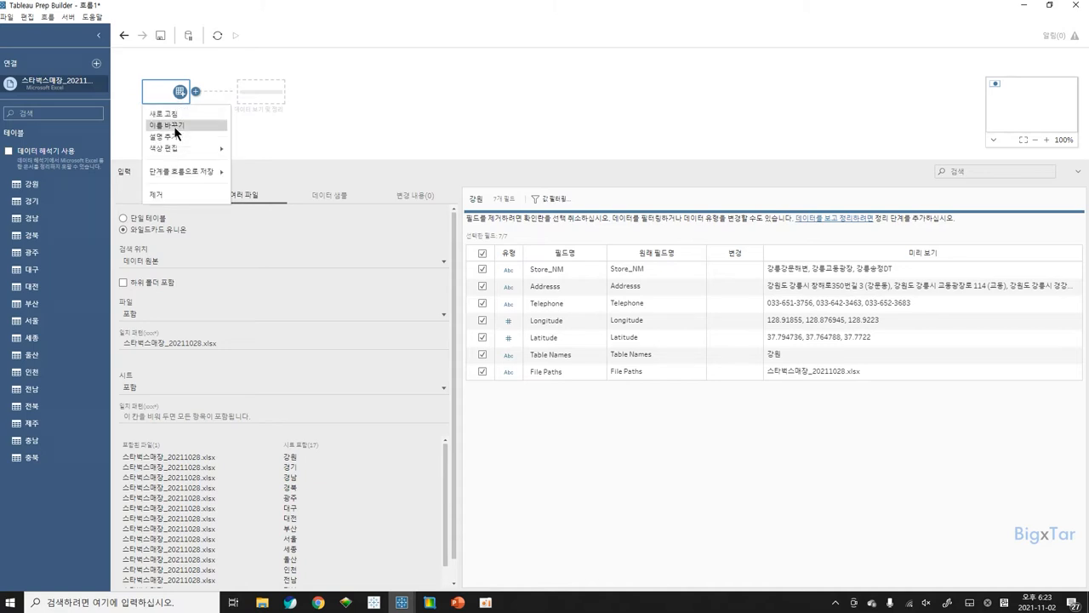
left_click(173, 126)
key("Hangul")
type("ㅈ")
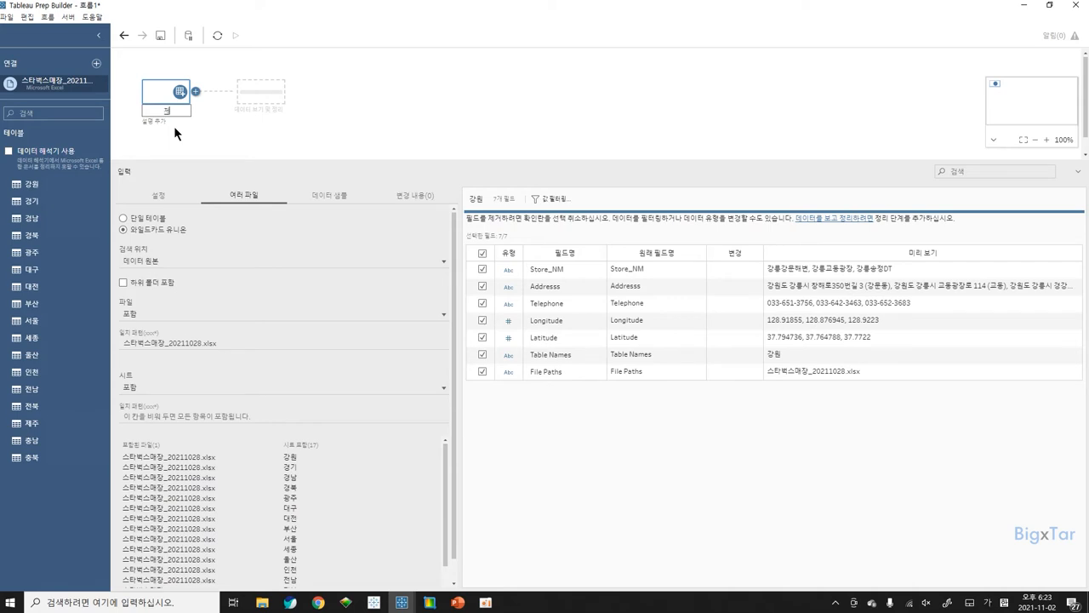
key("Return")
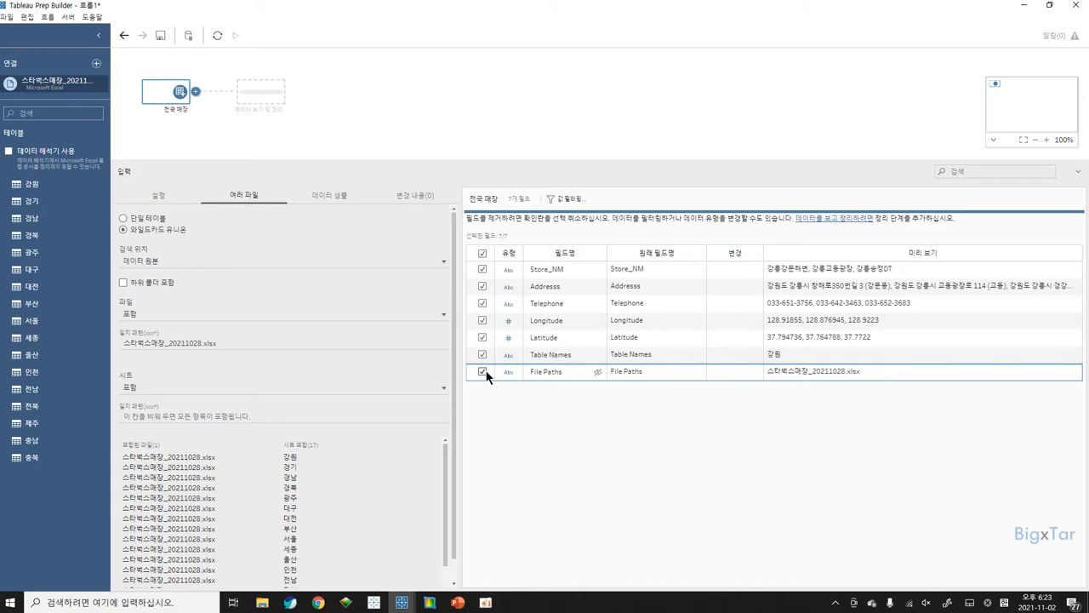
Exclude the File Paths and Telephone fields from the 전국 매장 input and add a cleaning step after it.
left_click(483, 372)
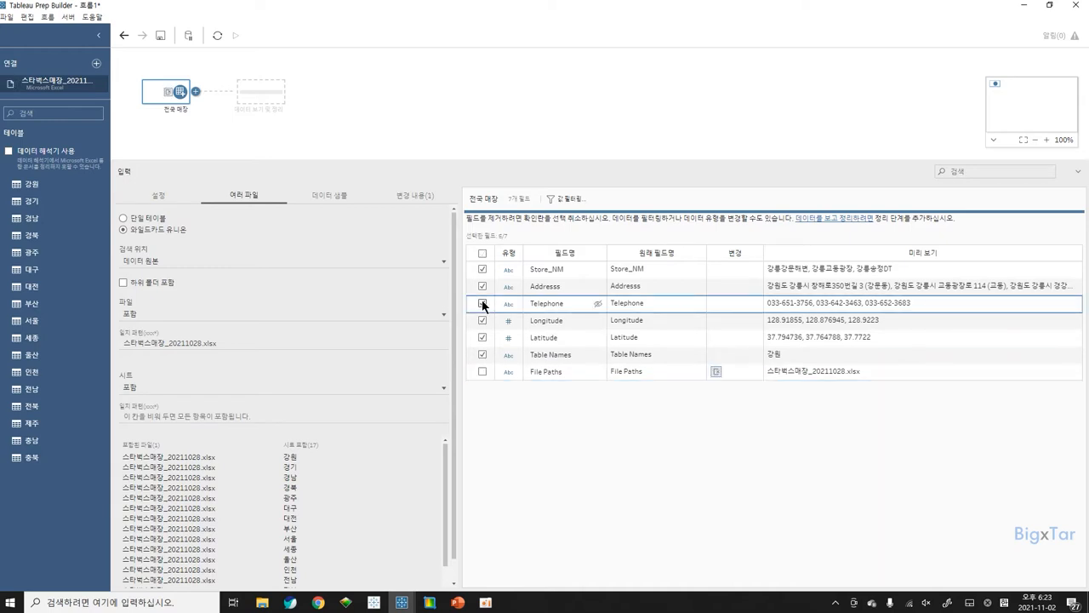
left_click(483, 304)
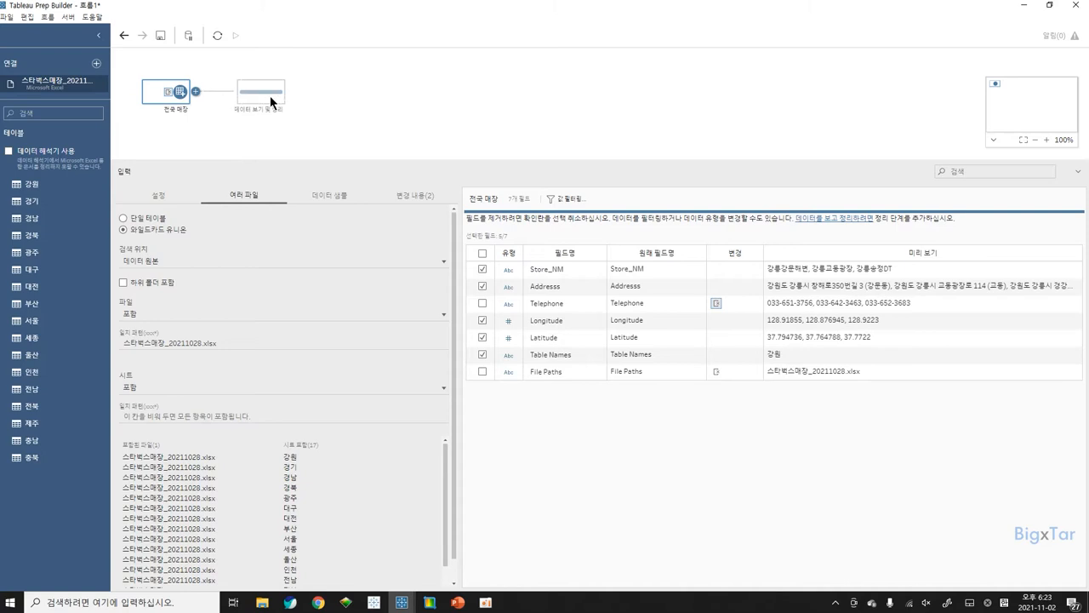
left_click(270, 96)
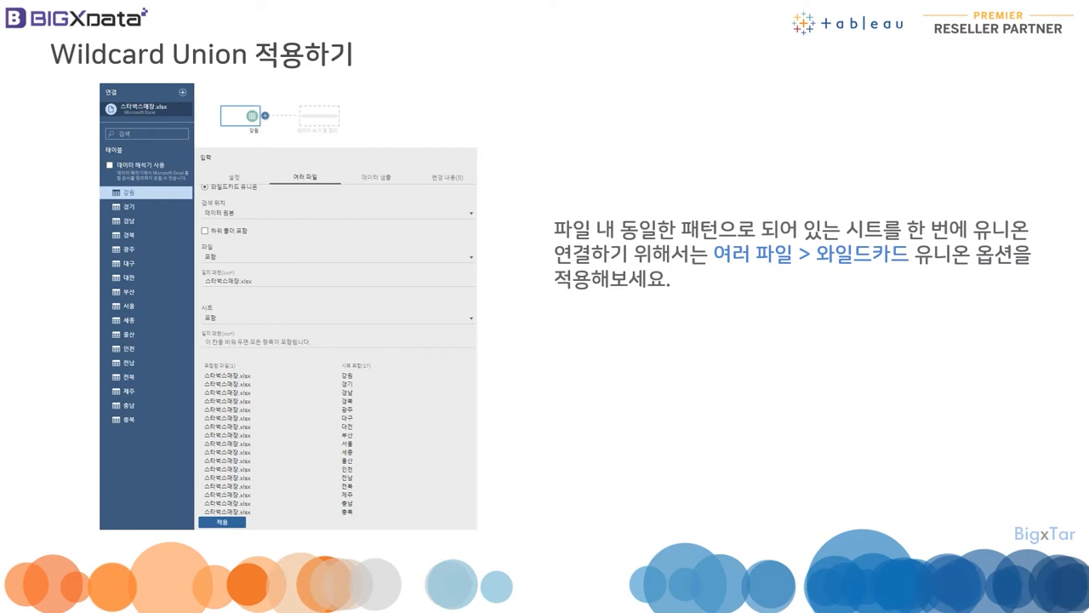
key("Right")
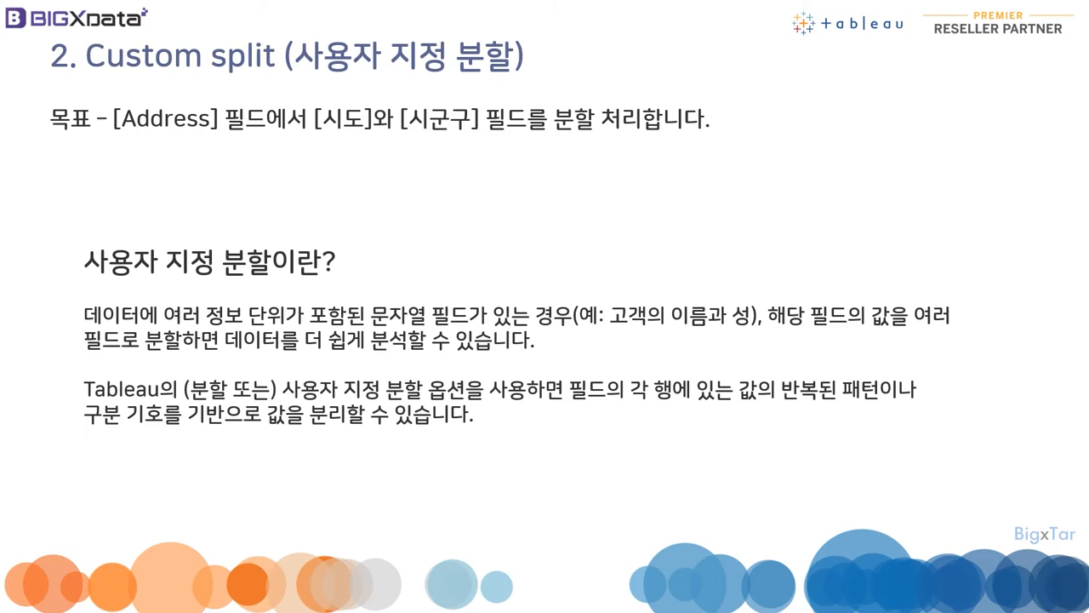
key("Right")
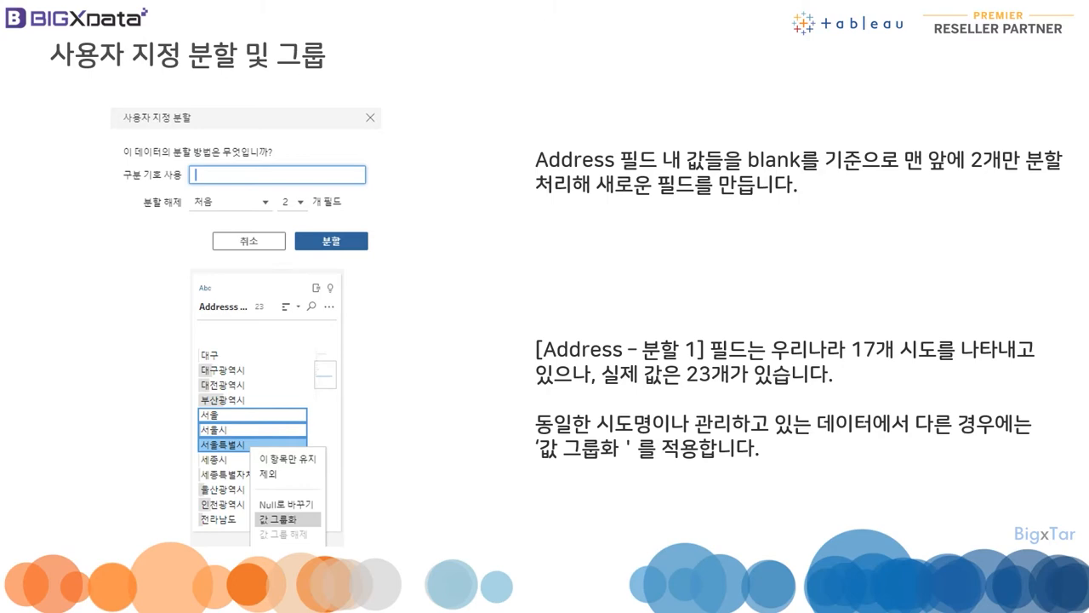
key("alt+Tab")
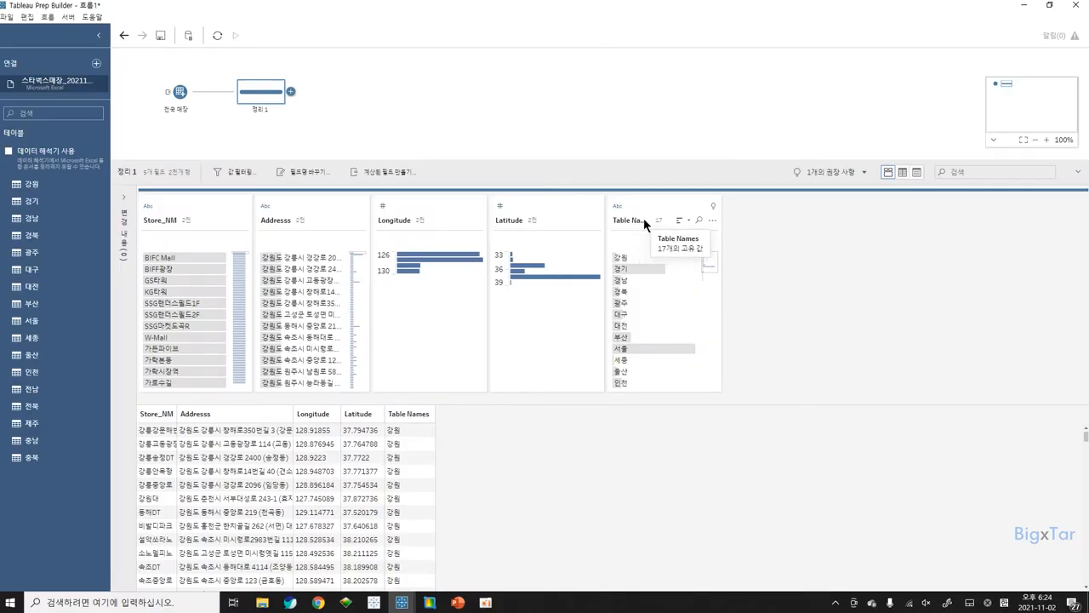
Exclude the Table Names field from the 전국 매장 input step.
mouse_move(663, 371)
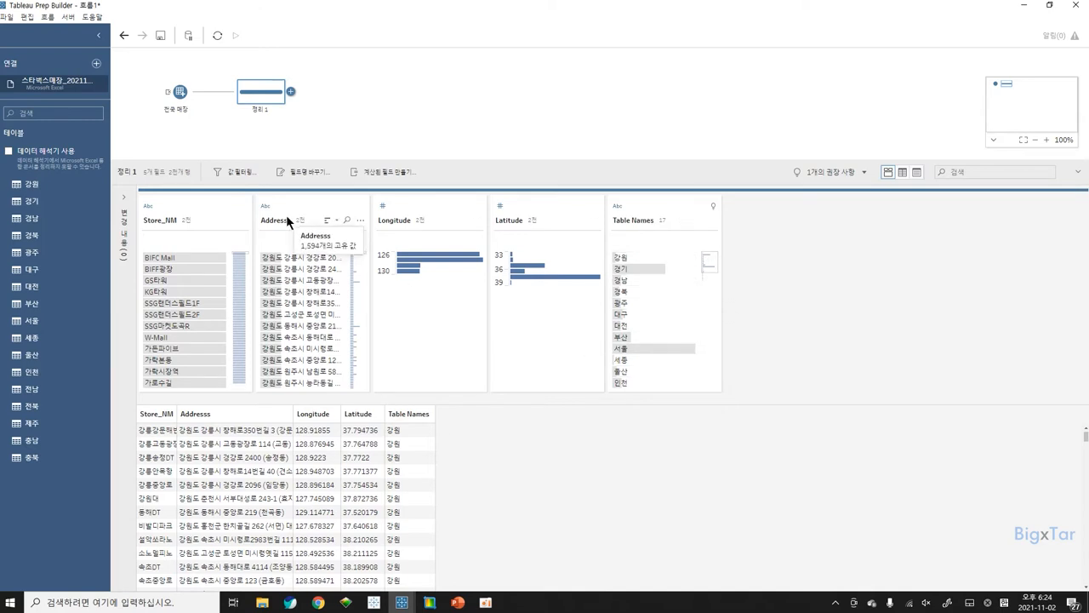
mouse_move(288, 257)
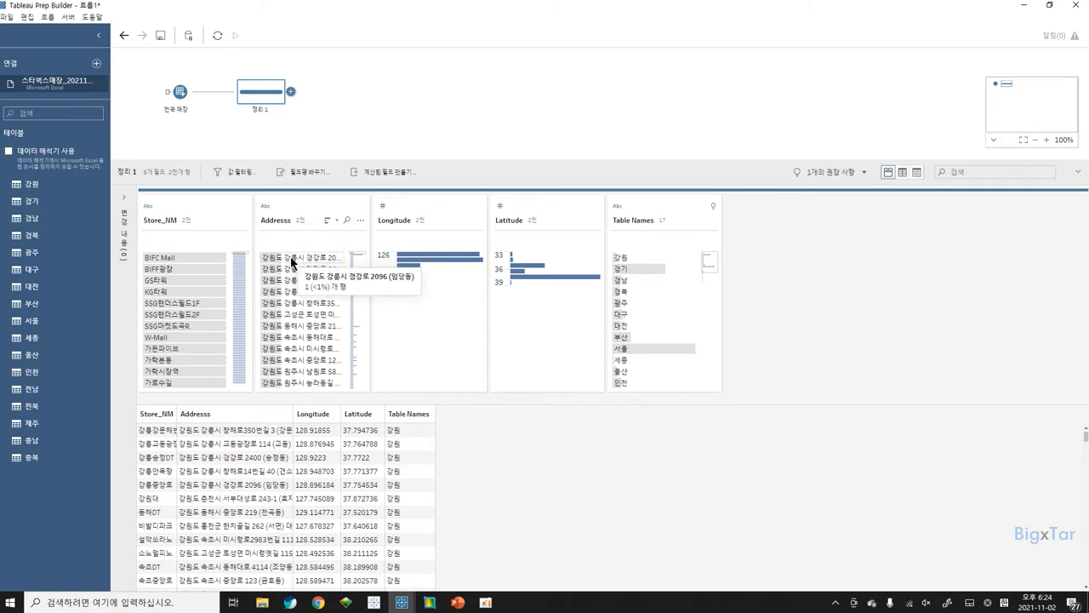
right_click(639, 209)
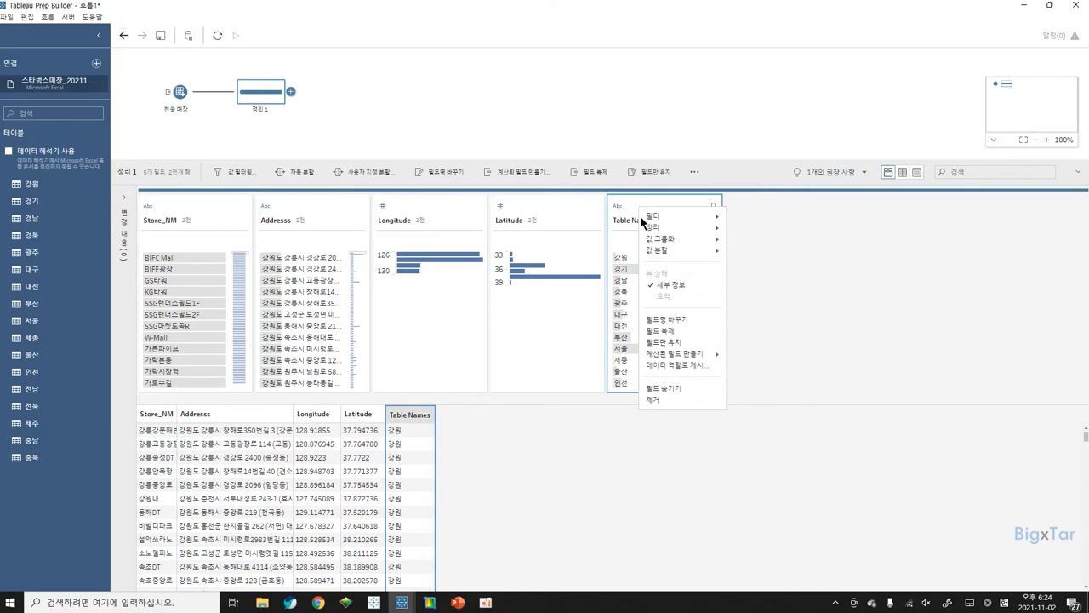
left_click(186, 101)
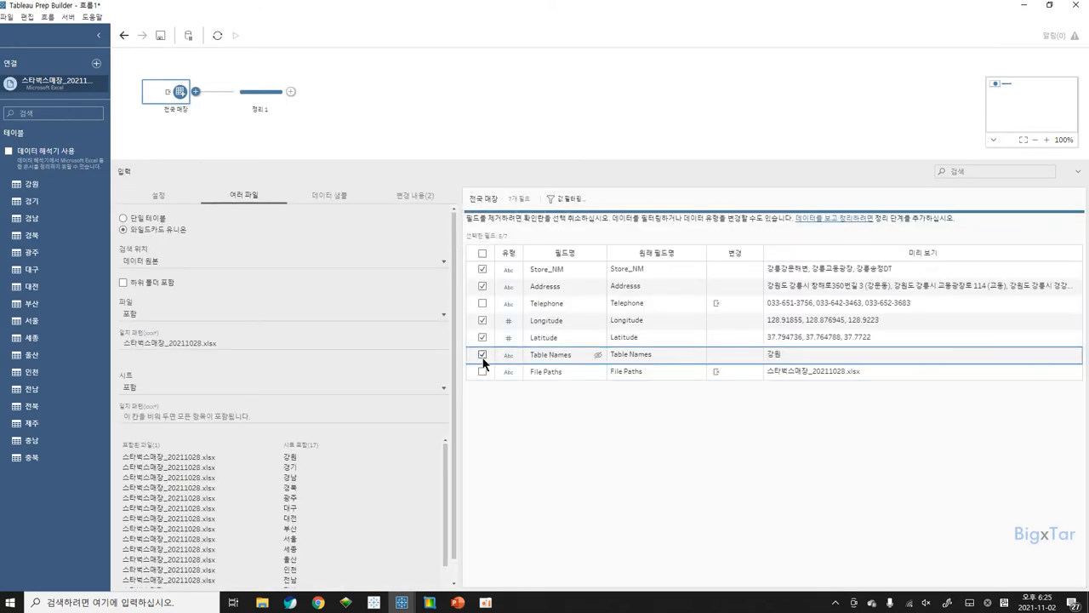
left_click(482, 355)
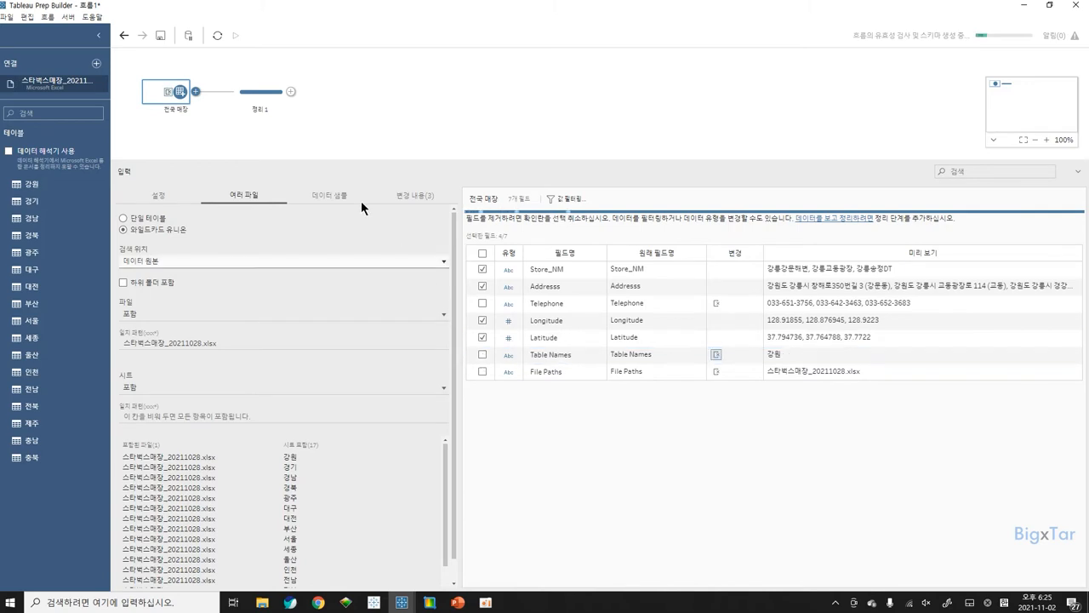
In the 정리 1 step, widen the Addresss field's card and custom-split it by a space into the first 2 fields.
left_click(274, 98)
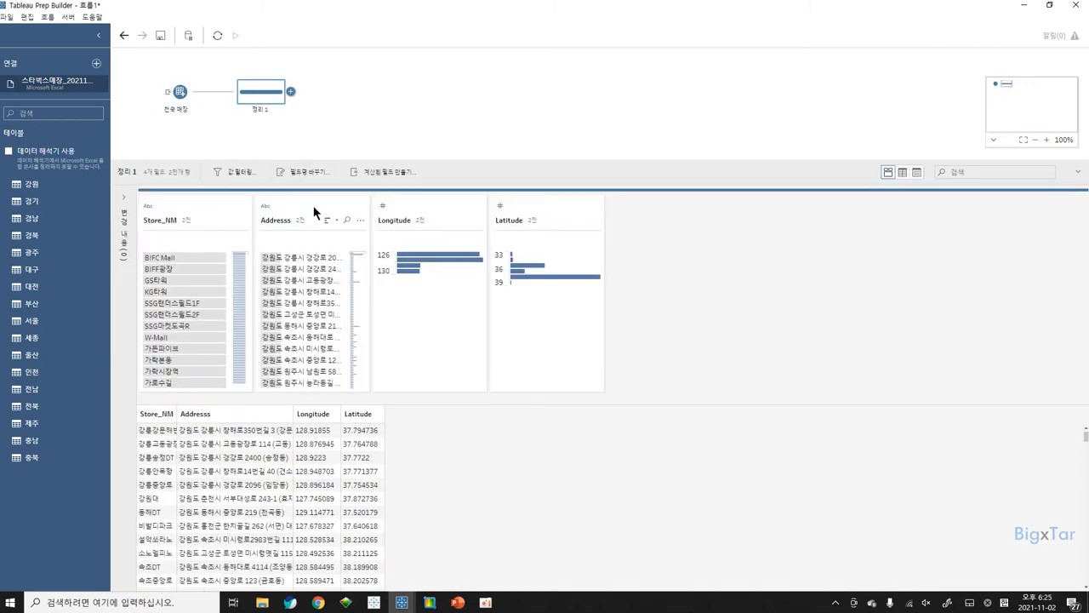
left_click_drag(371, 214, 463, 217)
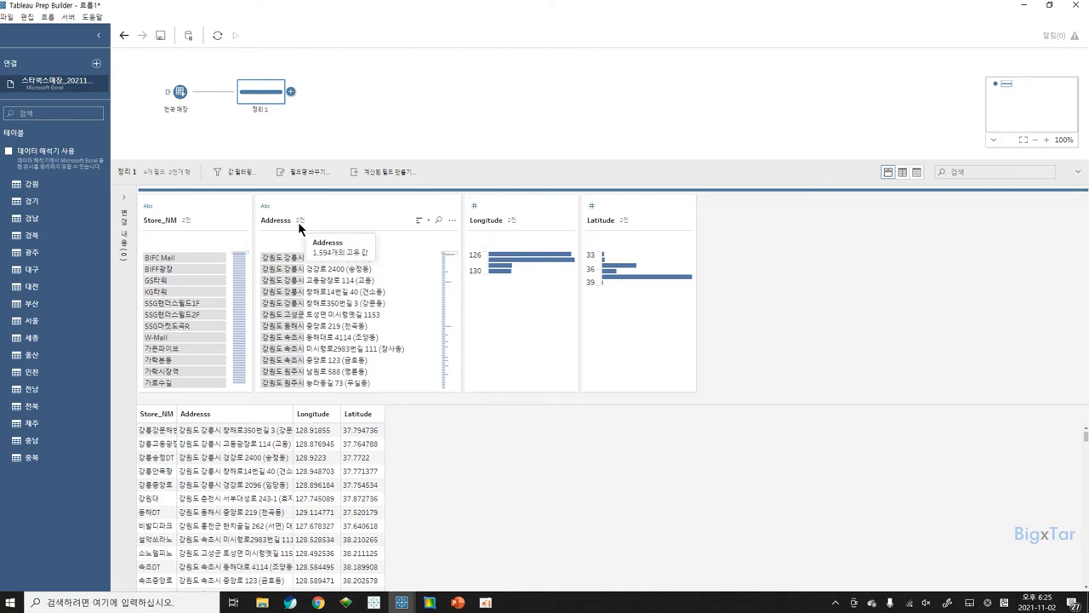
left_click(452, 220)
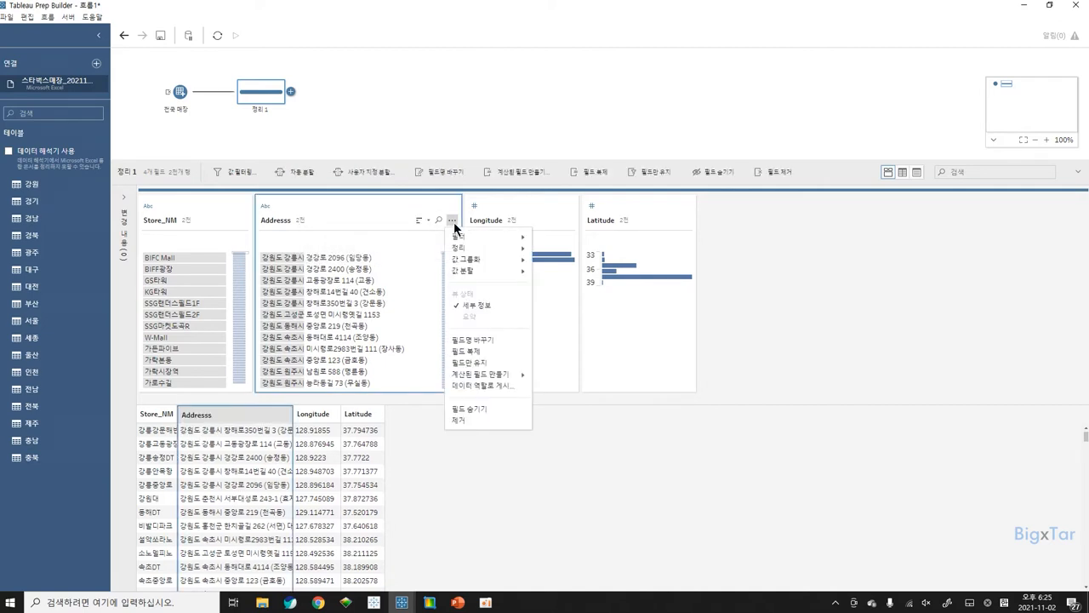
mouse_move(471, 266)
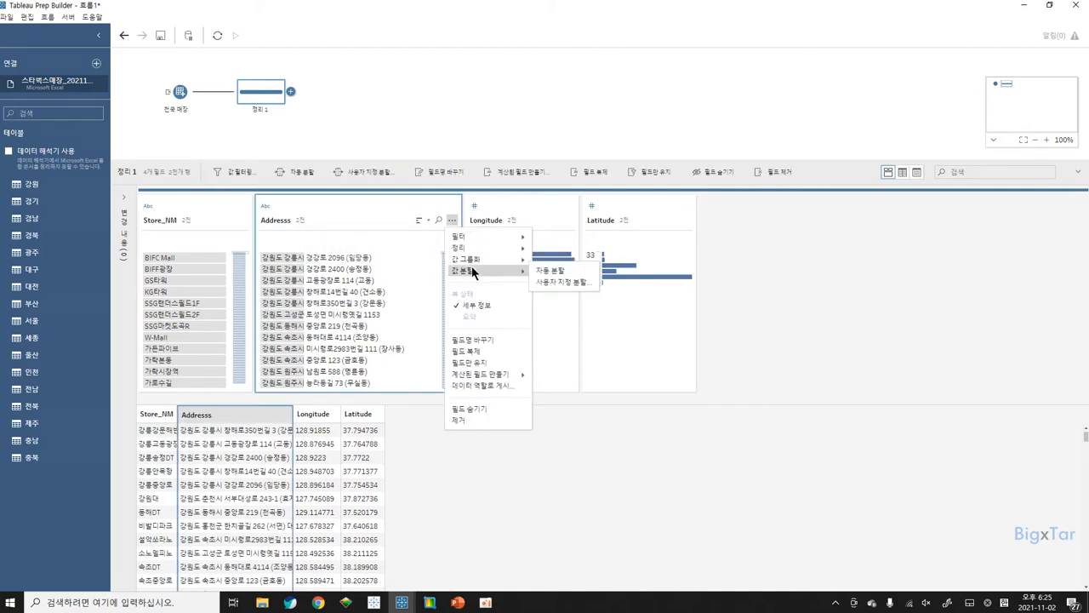
left_click(543, 284)
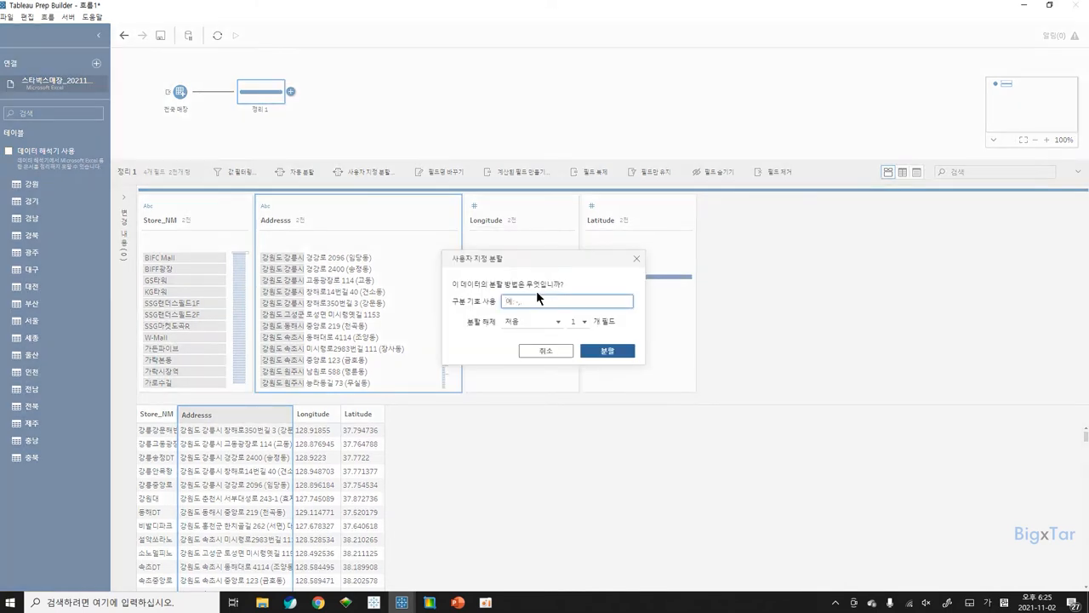
left_click(531, 300)
left_click(583, 322)
left_click(577, 346)
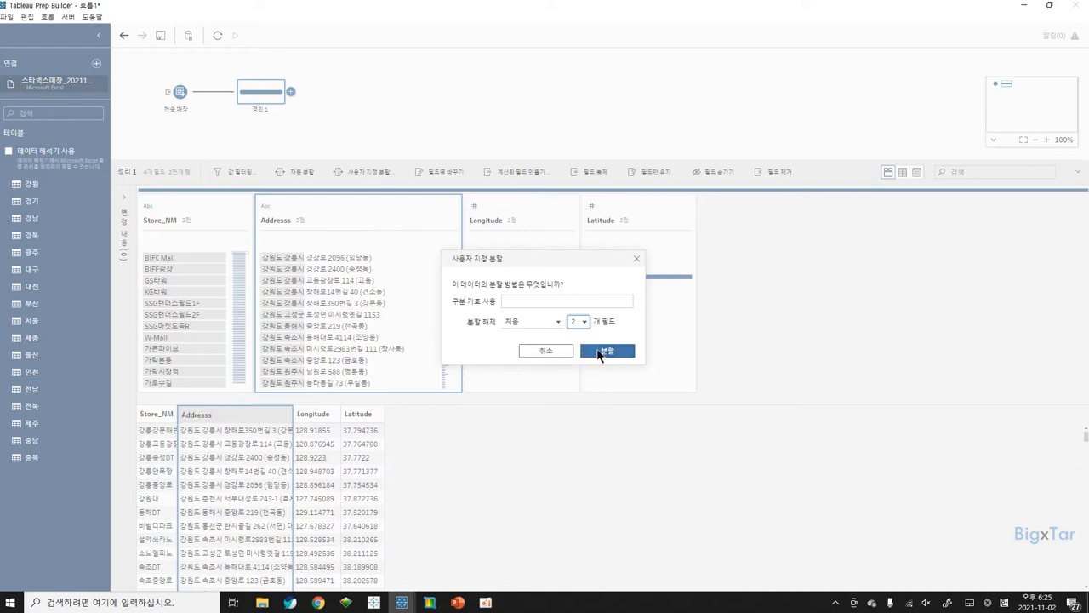
left_click(601, 352)
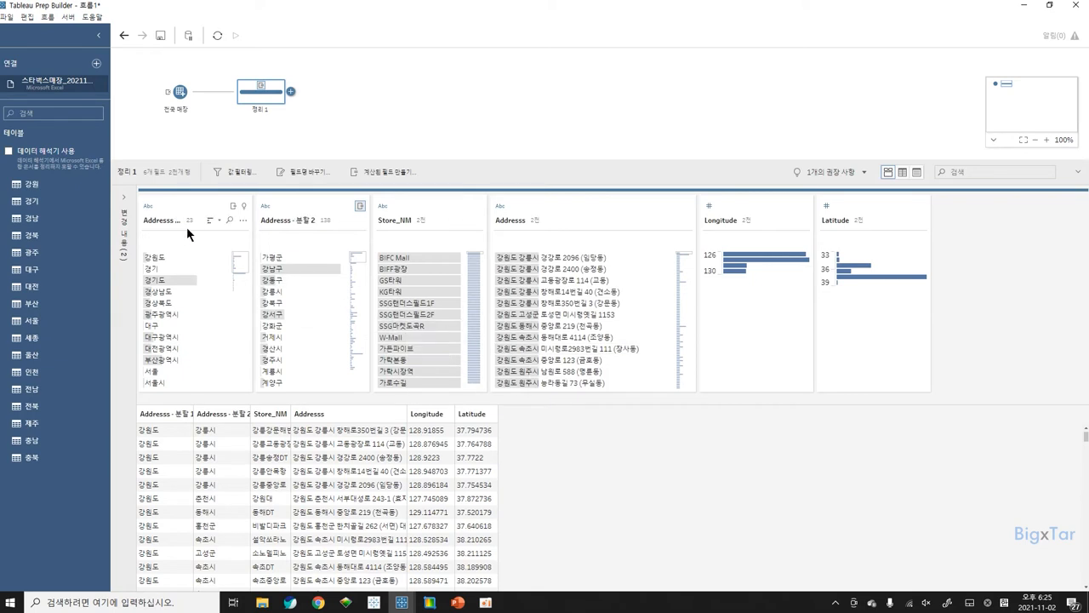
Expand the cleaning step's change list and group the values 경기 and 경기도 in the Addresss - 분할 1 field.
left_click(125, 199)
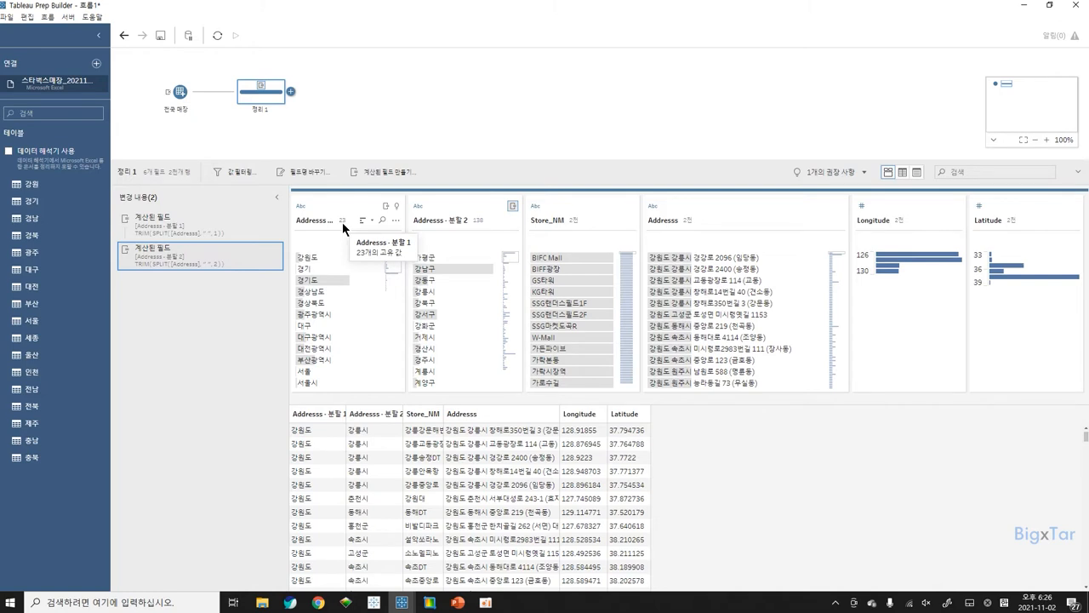
left_click(324, 269)
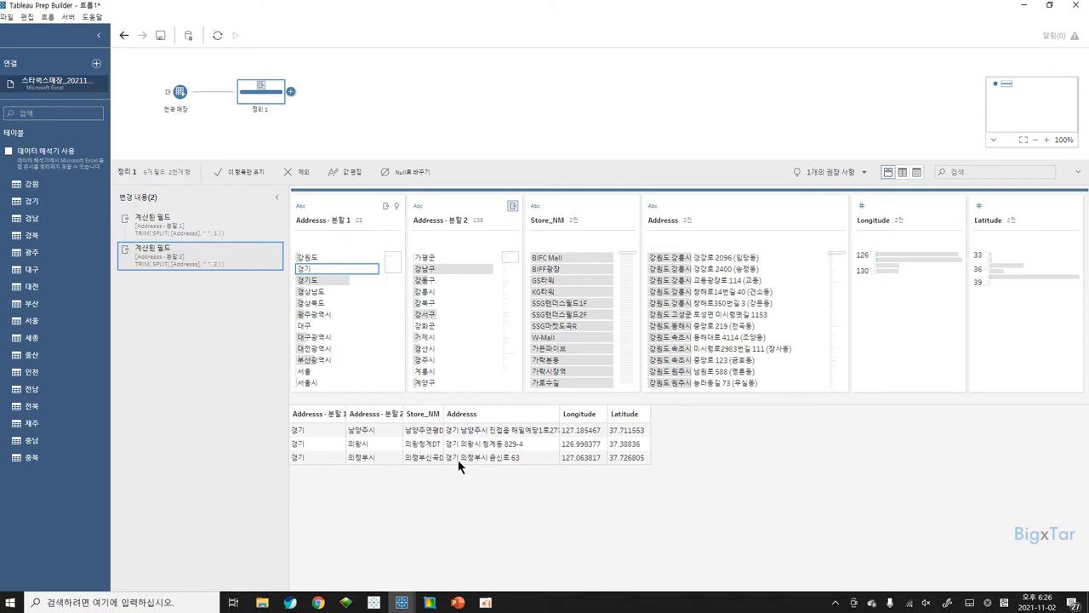
left_click(327, 281)
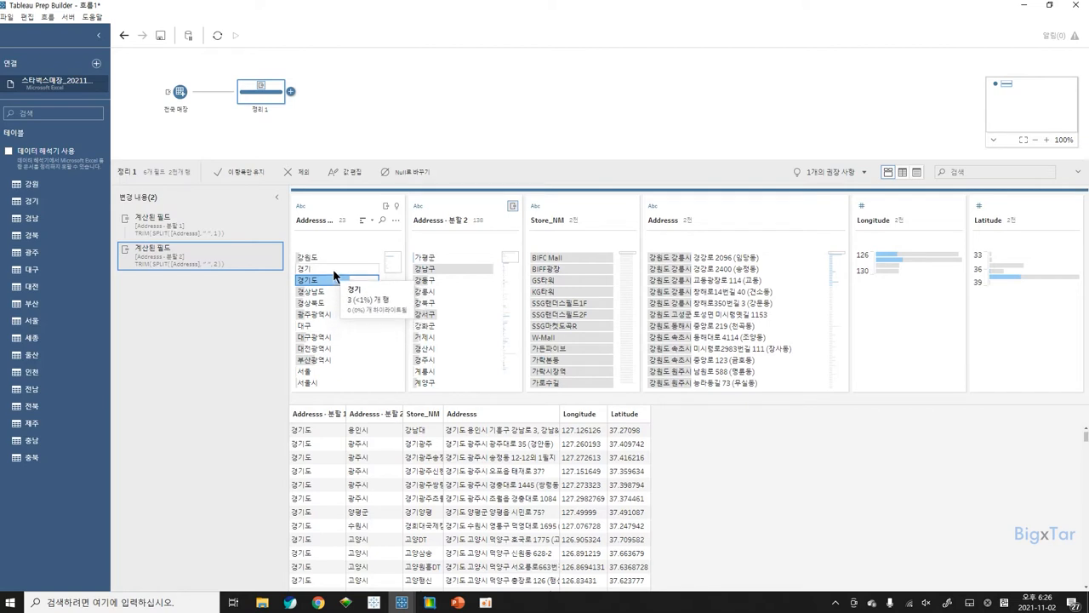
left_click(333, 268)
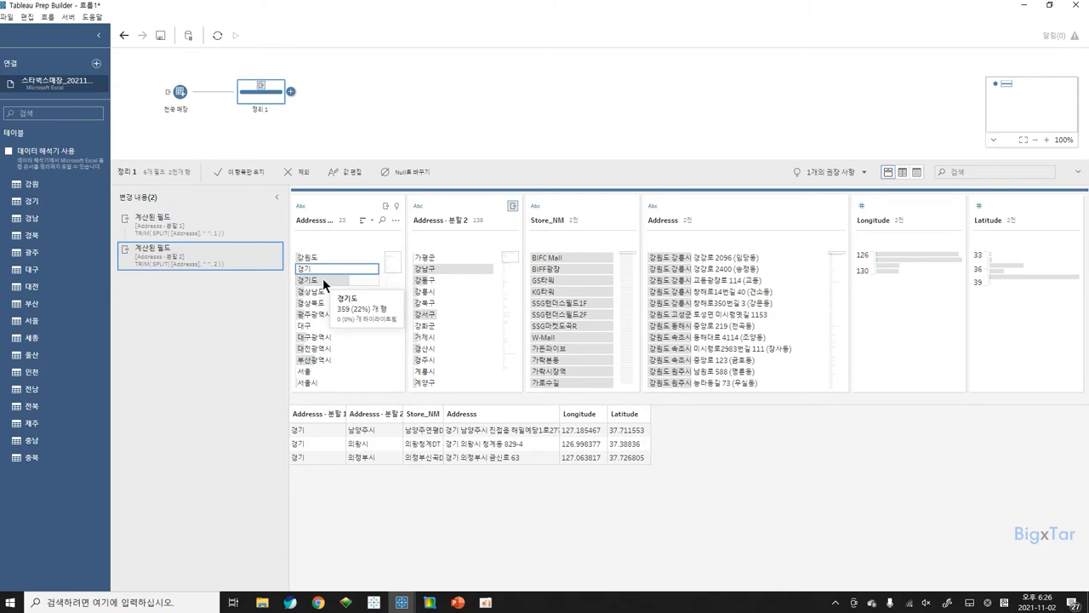
left_click(323, 278, "ctrl")
right_click(322, 278)
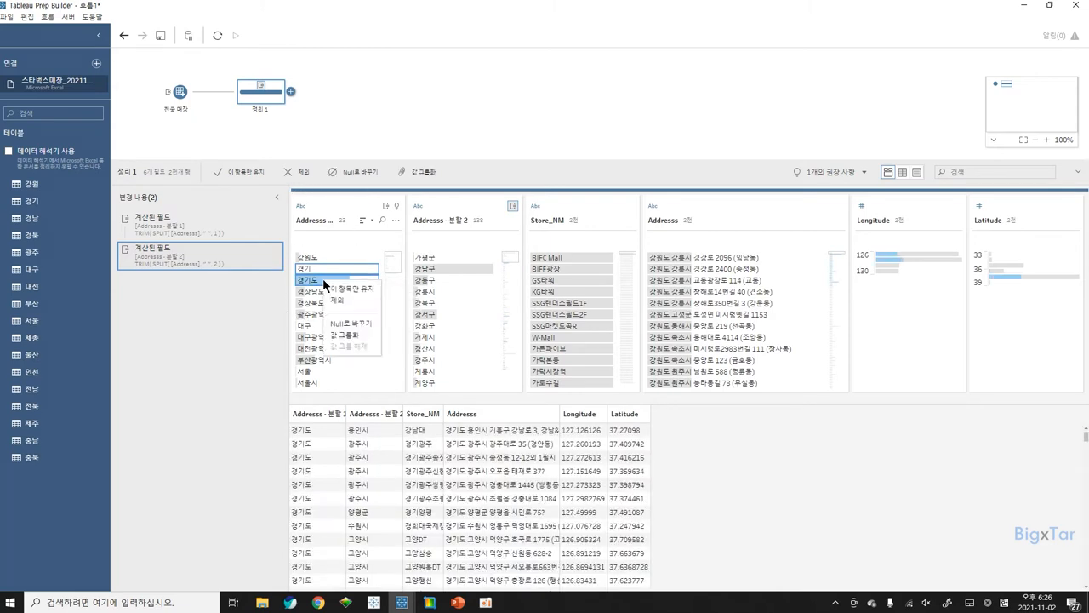
left_click(356, 341)
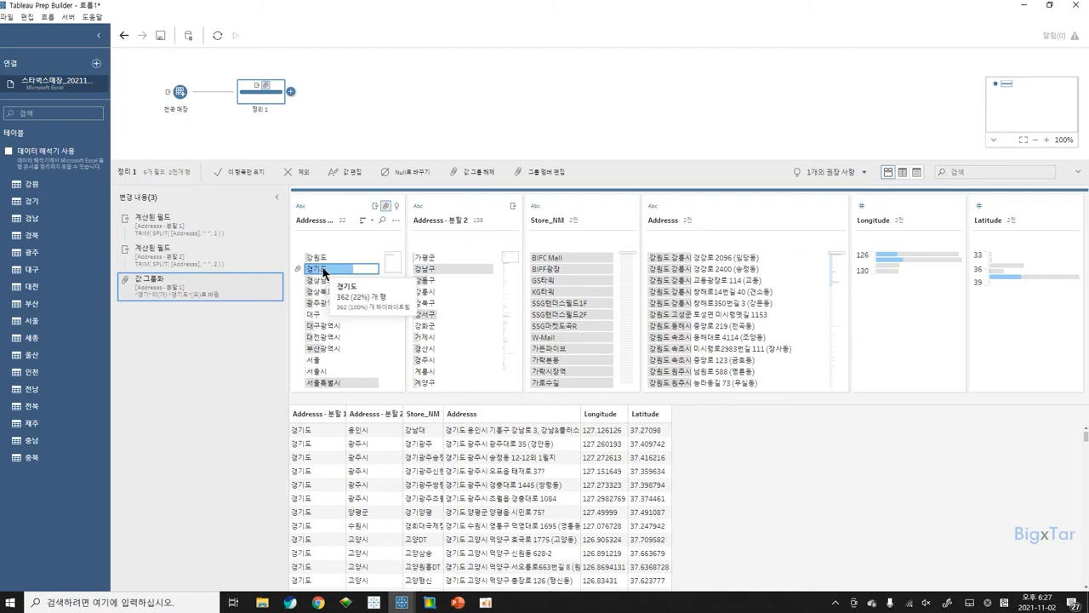
Group the values 대구 and 대구광역시 in the Addresss - 분할 1 field.
right_click(324, 273)
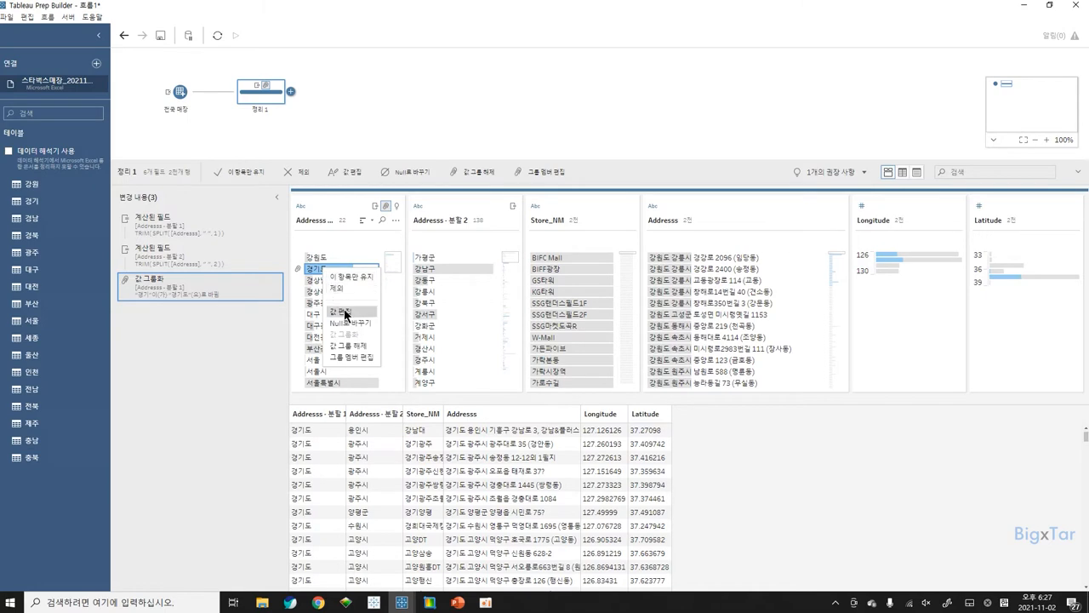
left_click(332, 237)
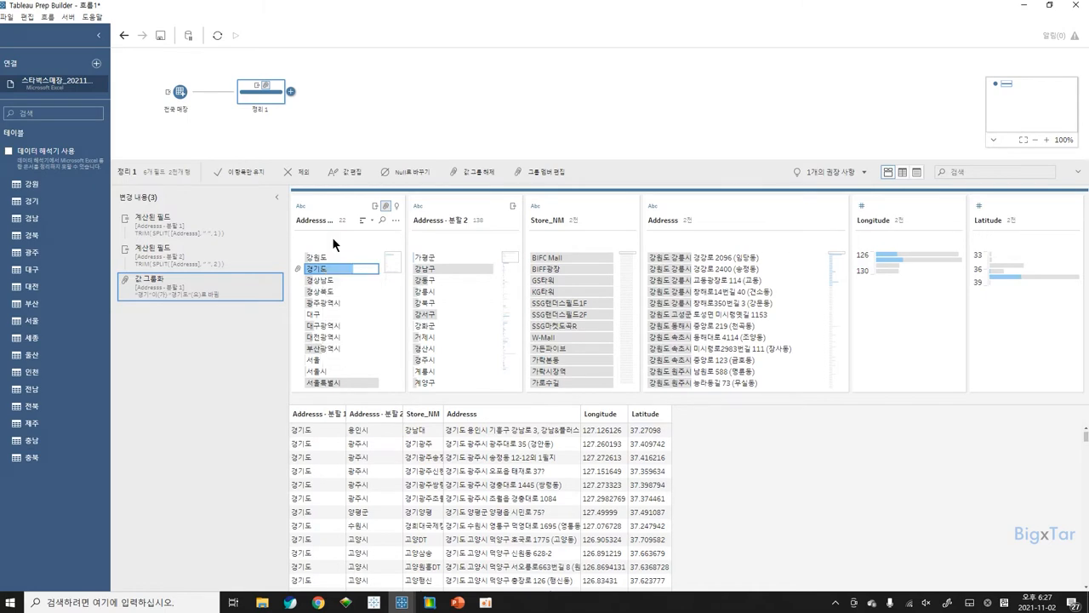
left_click(330, 315)
left_click(334, 325, "ctrl")
right_click(334, 325)
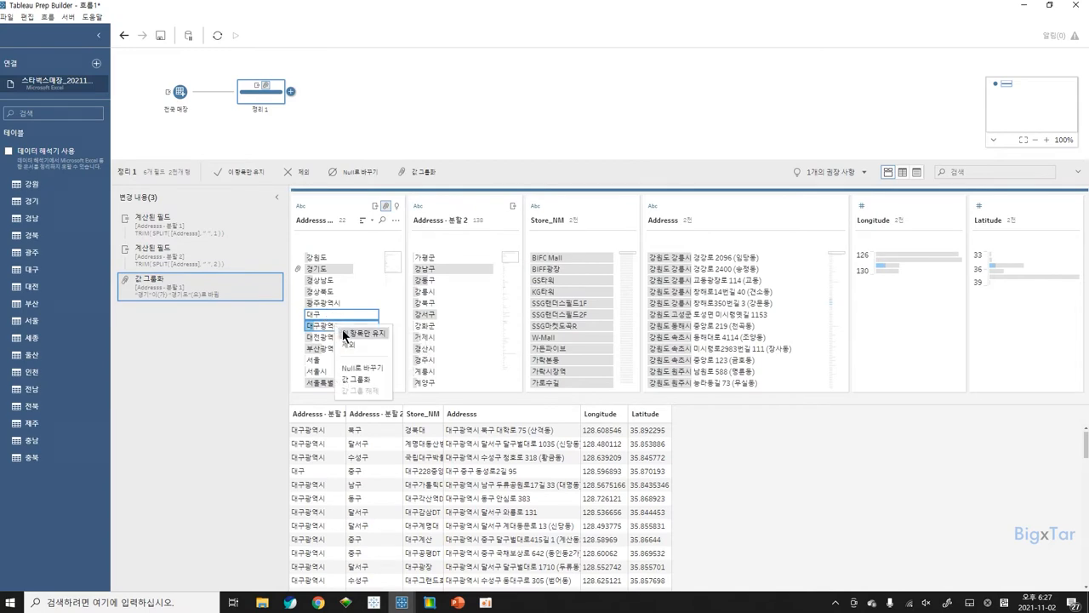
left_click(355, 380)
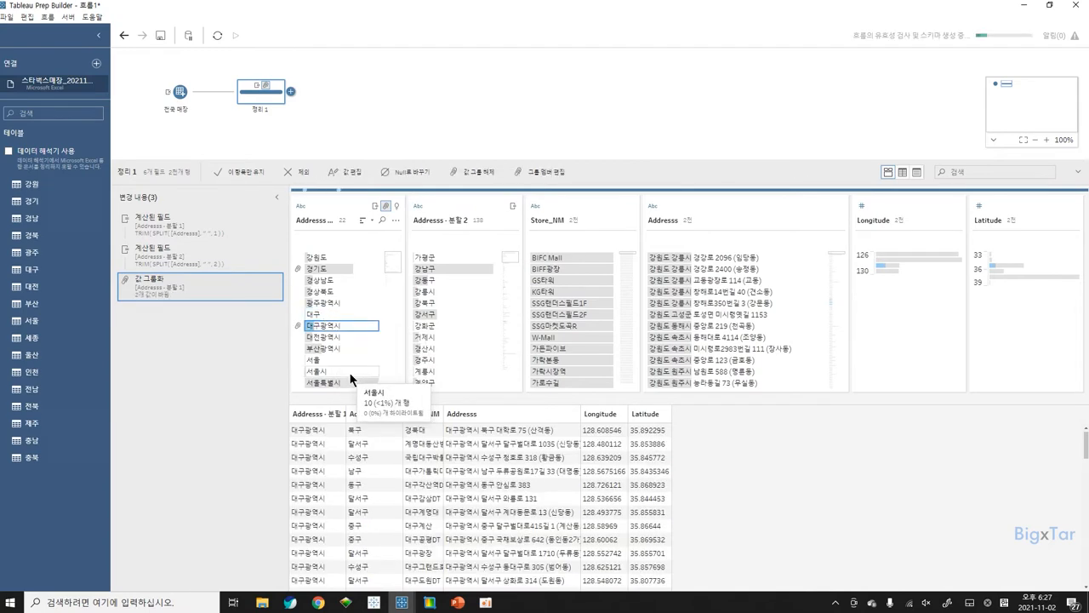
Group the values 서울, 서울시 and 서울특별시 as 서울특별시 in the Addresss - 분할 1 field.
scroll(328, 344, "down", 2)
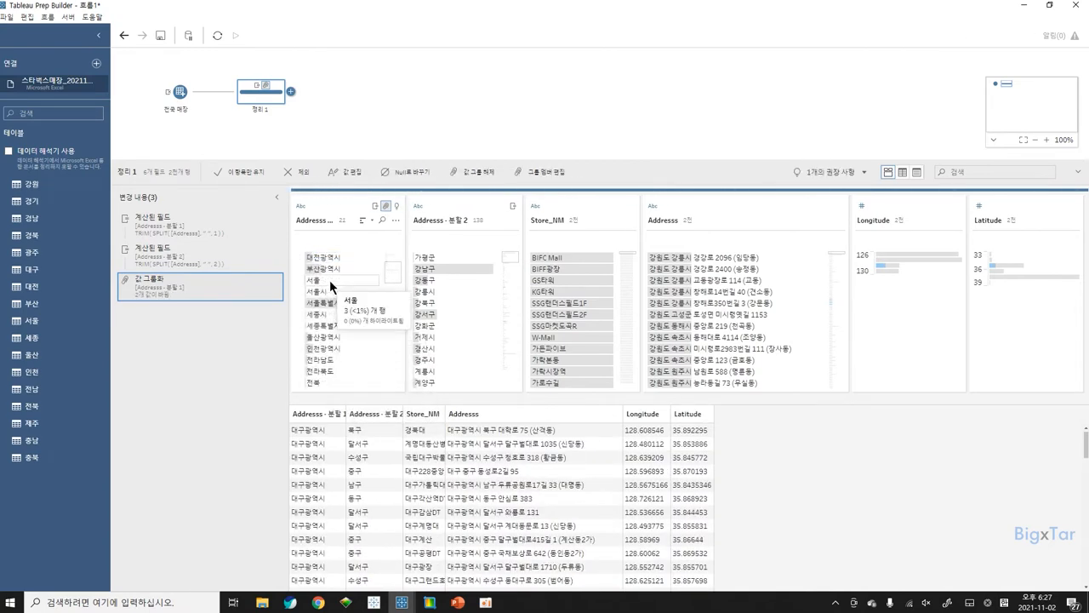
left_click(329, 280)
left_click(332, 291, "ctrl")
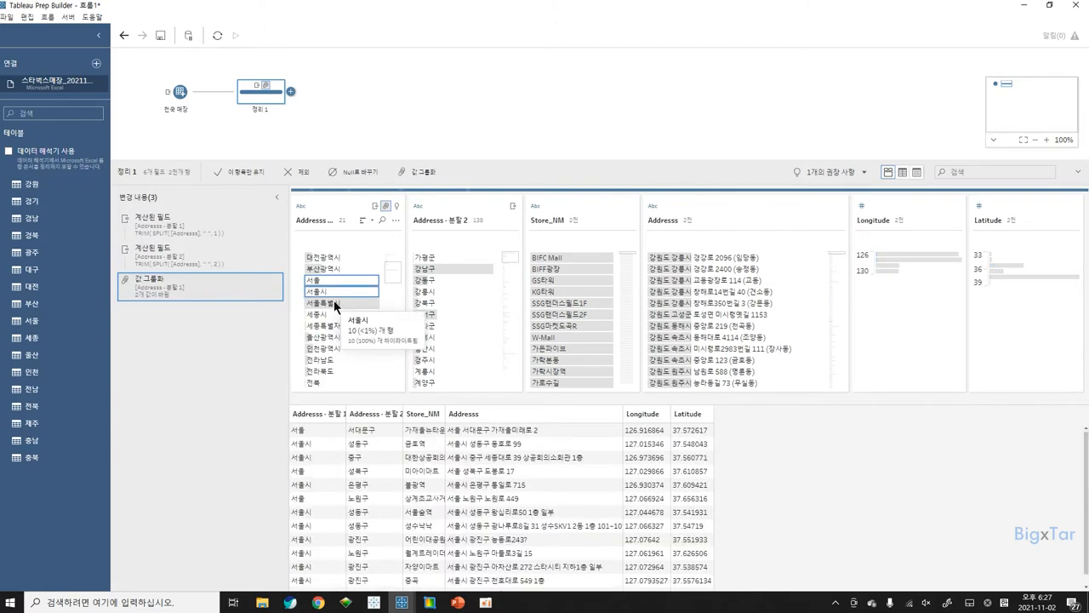
left_click(333, 302, "ctrl")
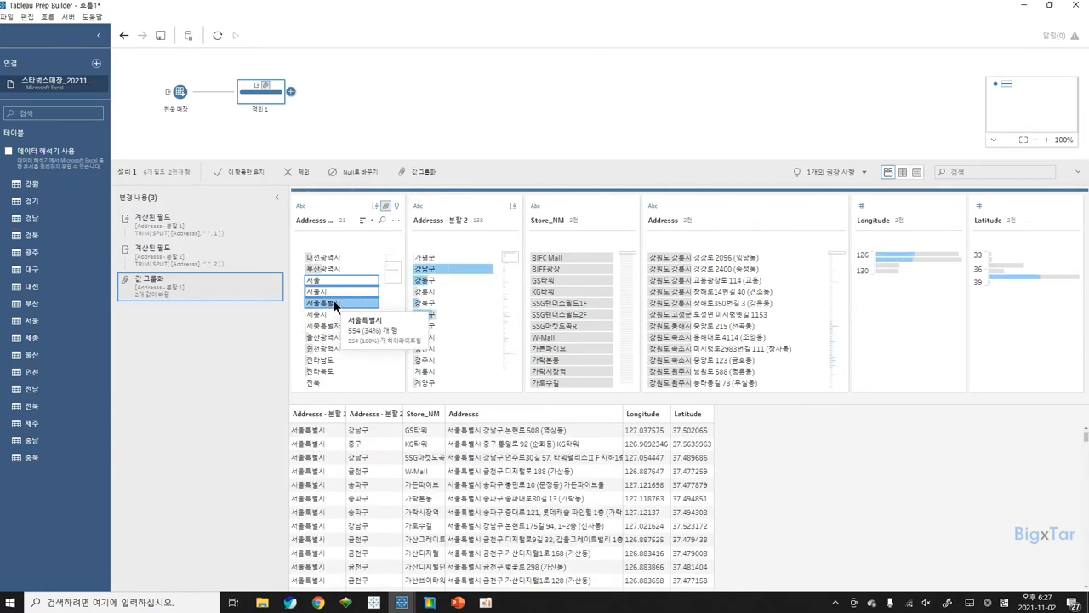
right_click(334, 307)
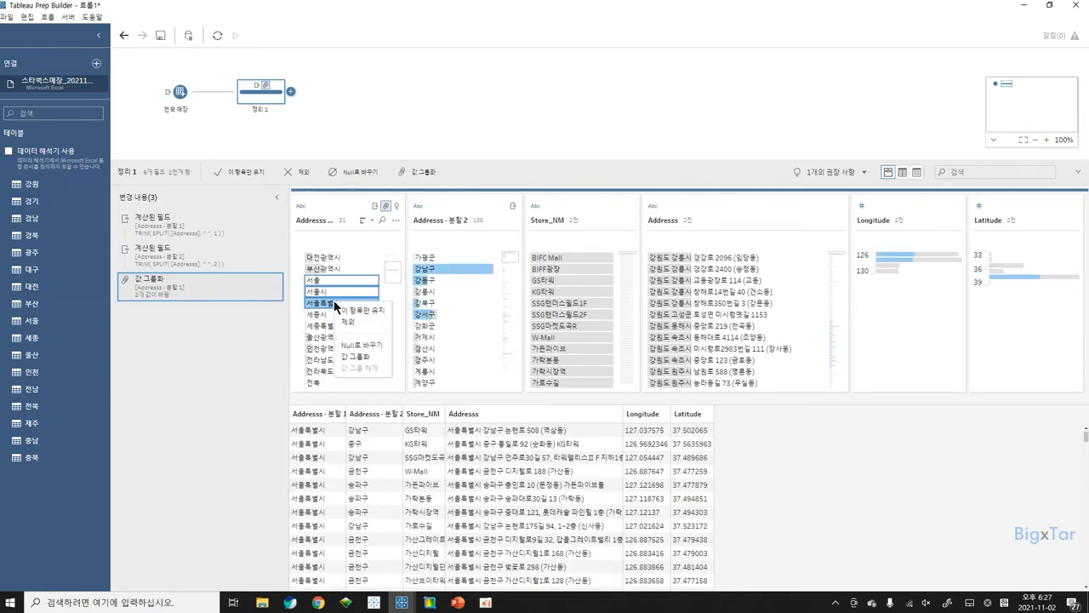
left_click(362, 358)
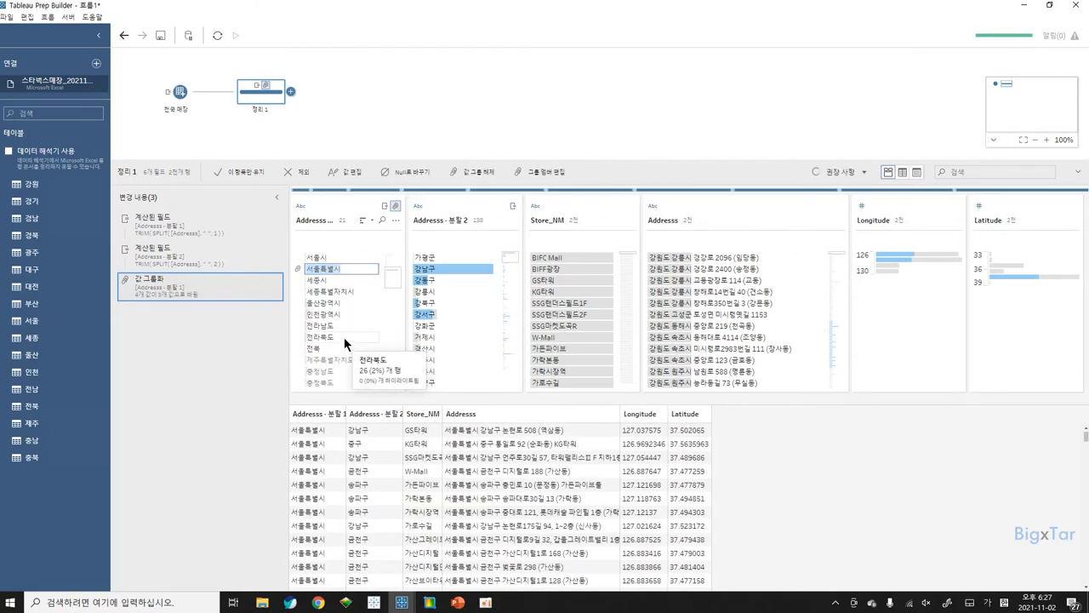
Group the values 세종시 and 세종특별자치시 as 세종특별자치시 in the Addresss - 분할 1 field.
left_click(331, 280)
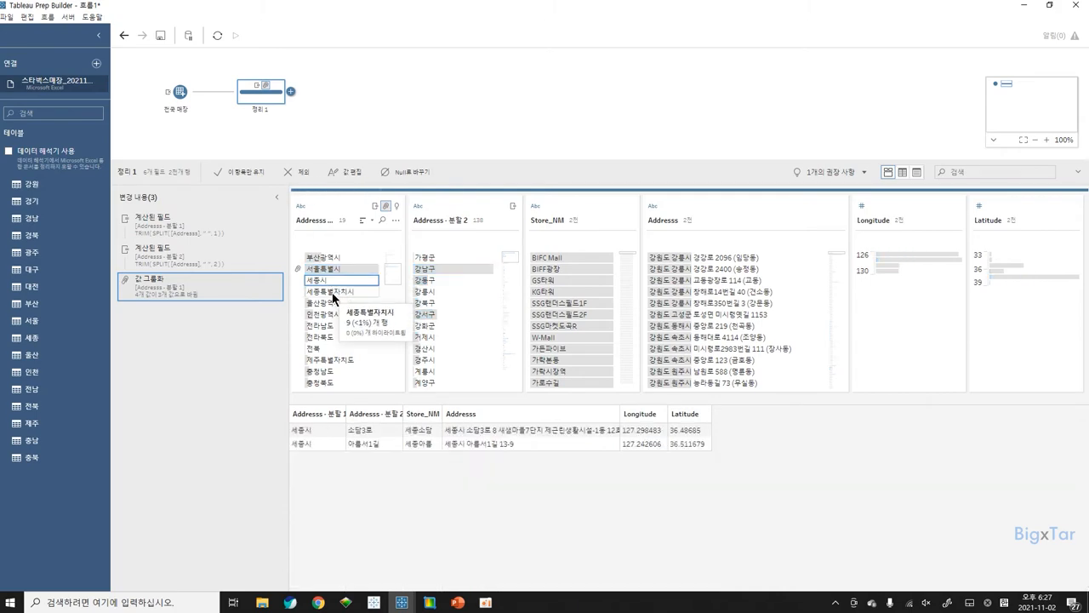
left_click(331, 292, "ctrl")
right_click(334, 294)
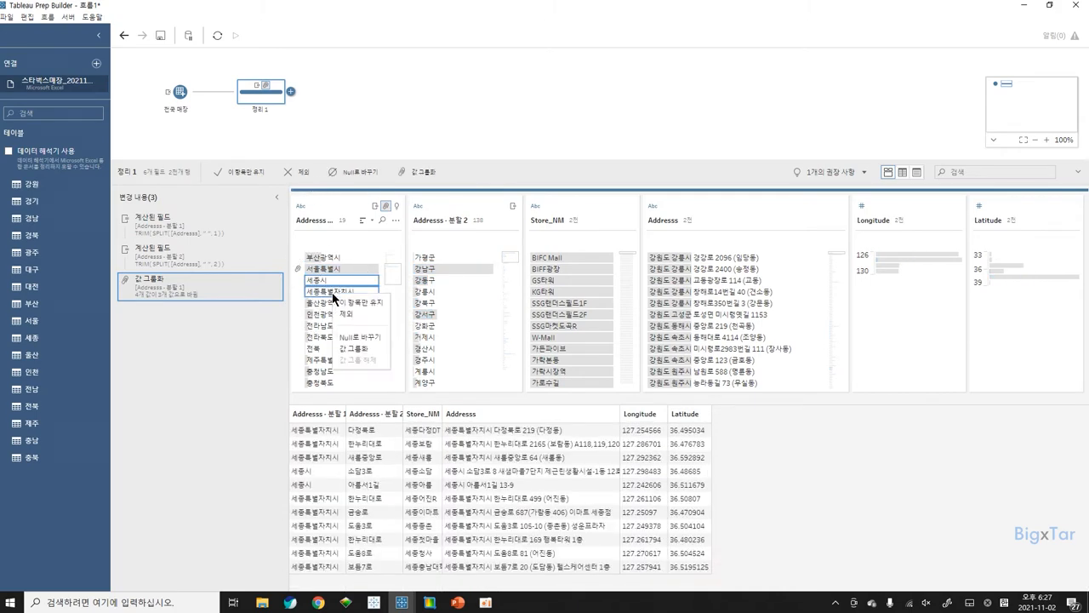
left_click(360, 347)
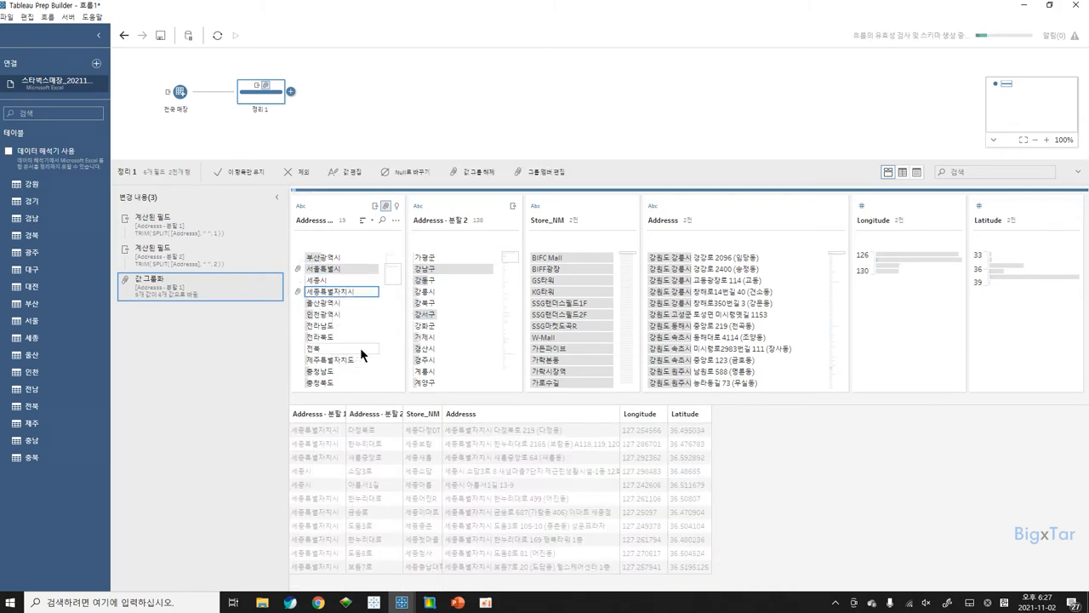
key("Return")
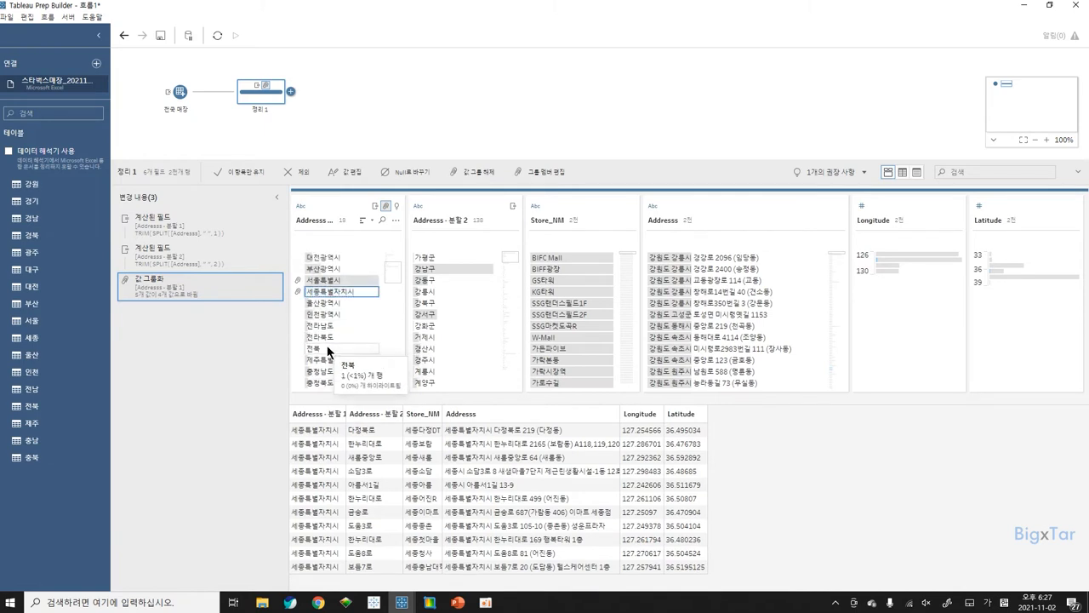
Group the values 전북 and 전라북도 as 전라북도 in the Addresss - 분할 1 field.
left_click(325, 350)
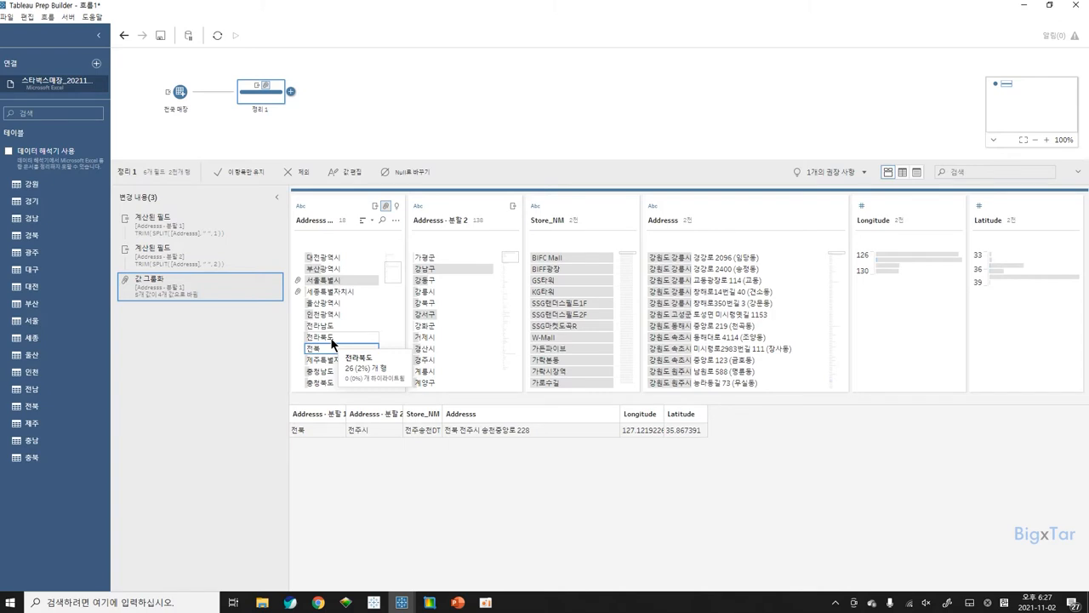
left_click(332, 339, "ctrl")
right_click(336, 342)
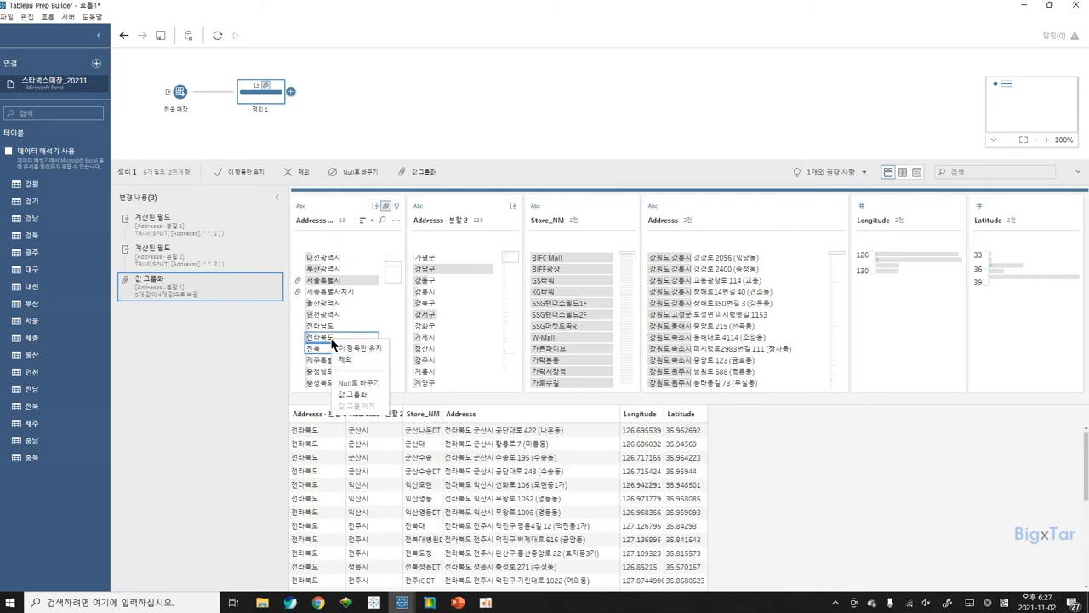
left_click(354, 394)
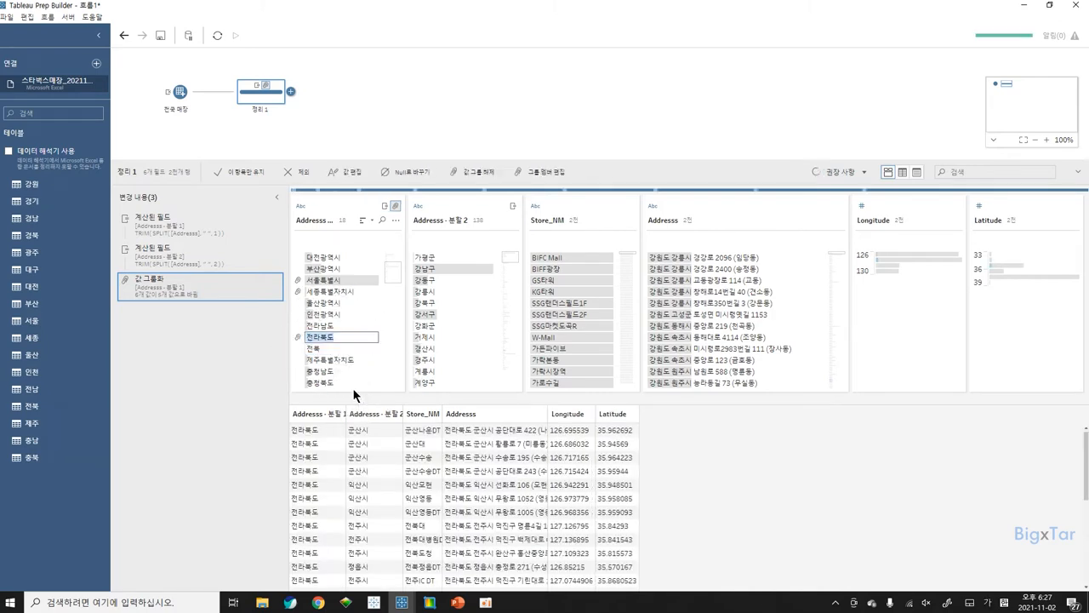
Rename the Addresss - 분할 1 field as 시도 and the Addresss - 분할 2 field as 시군구.
double_click(317, 221)
type("시도")
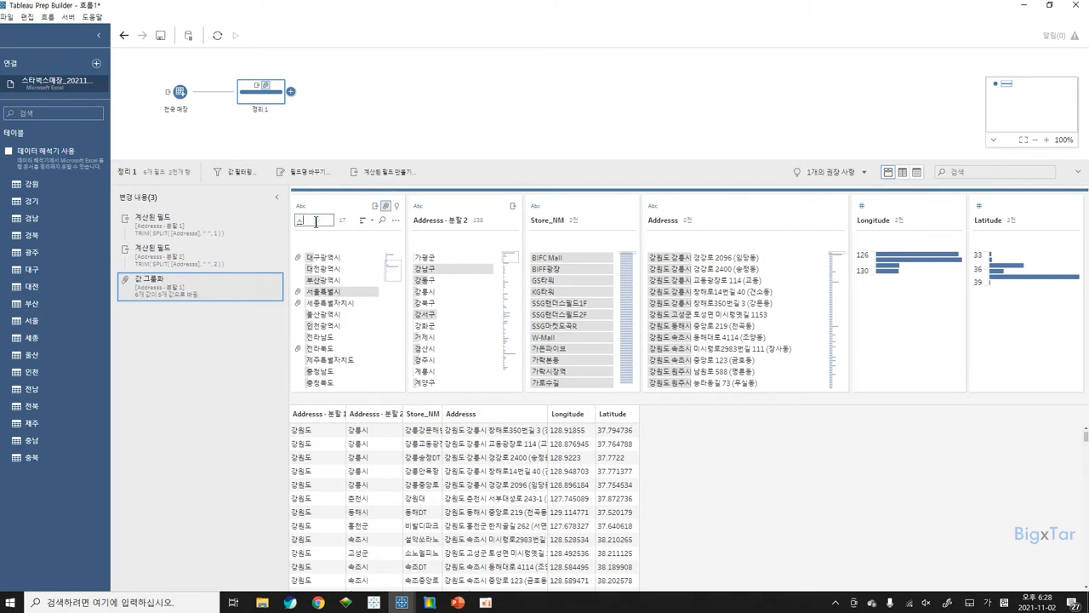
key("Return")
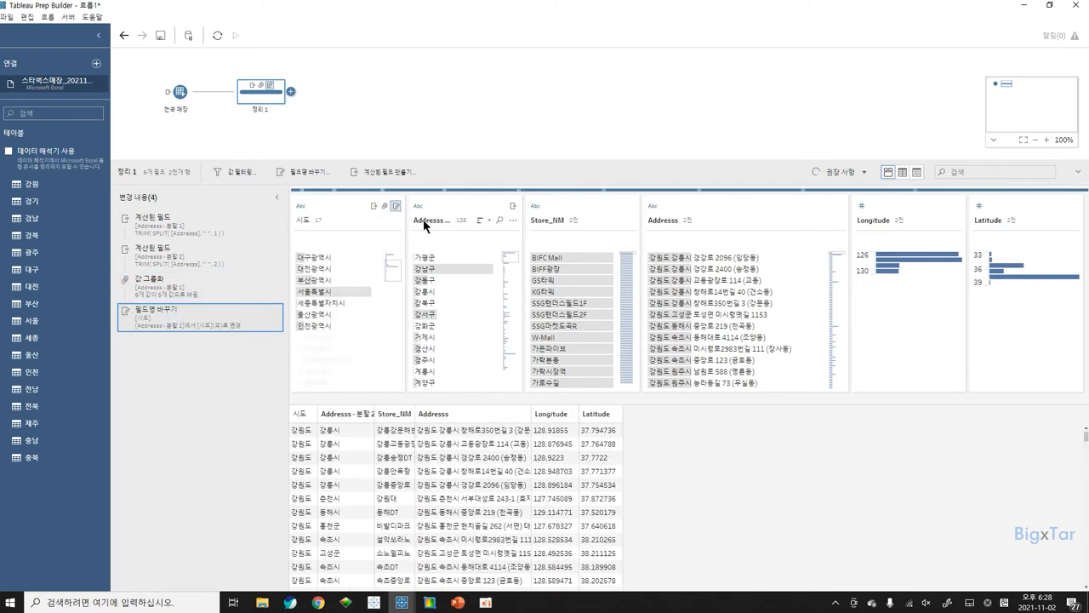
double_click(428, 221)
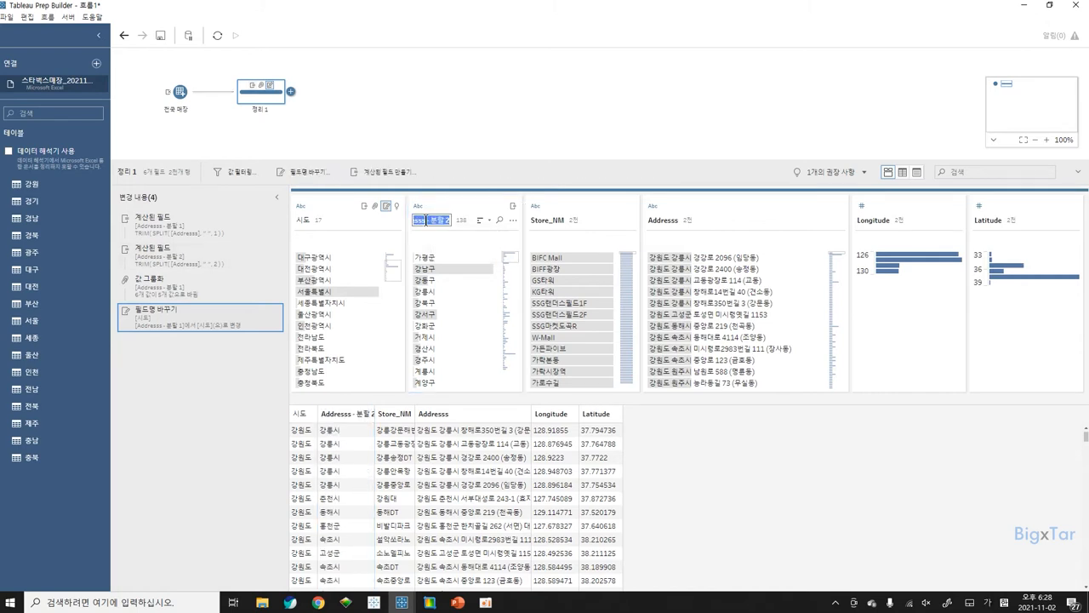
type("시ㄱ군구")
key("Return")
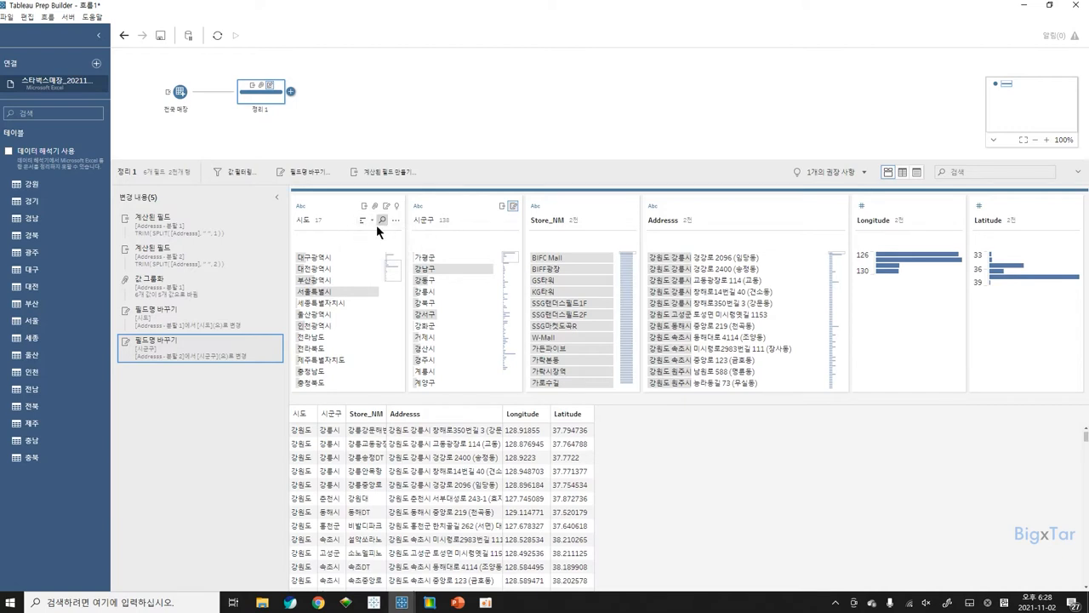
Sort the values of the 시도 field by count in descending order.
left_click(371, 220)
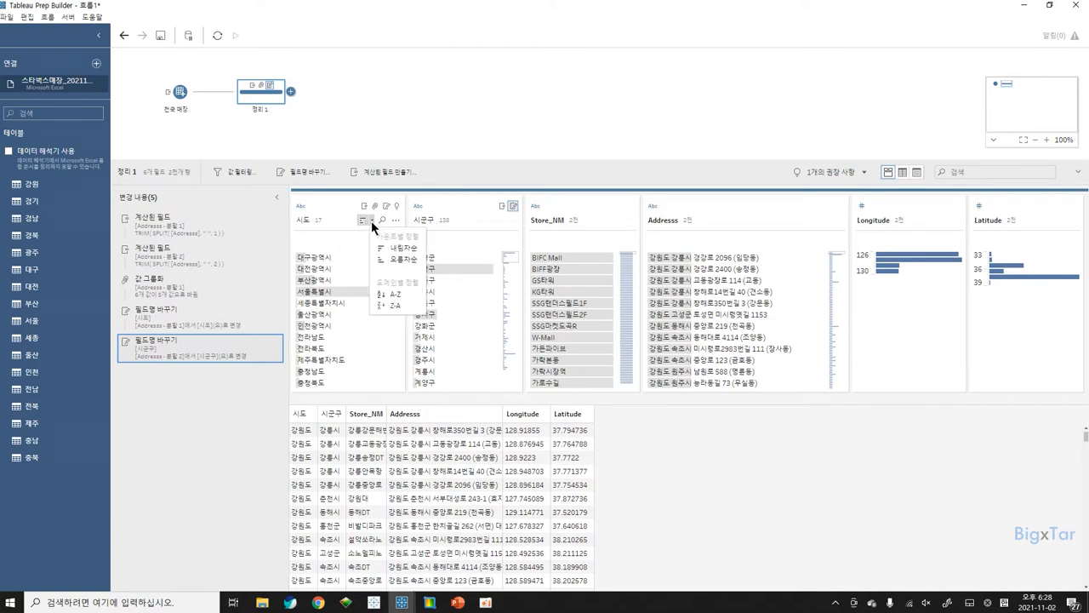
left_click(418, 247)
mouse_move(356, 255)
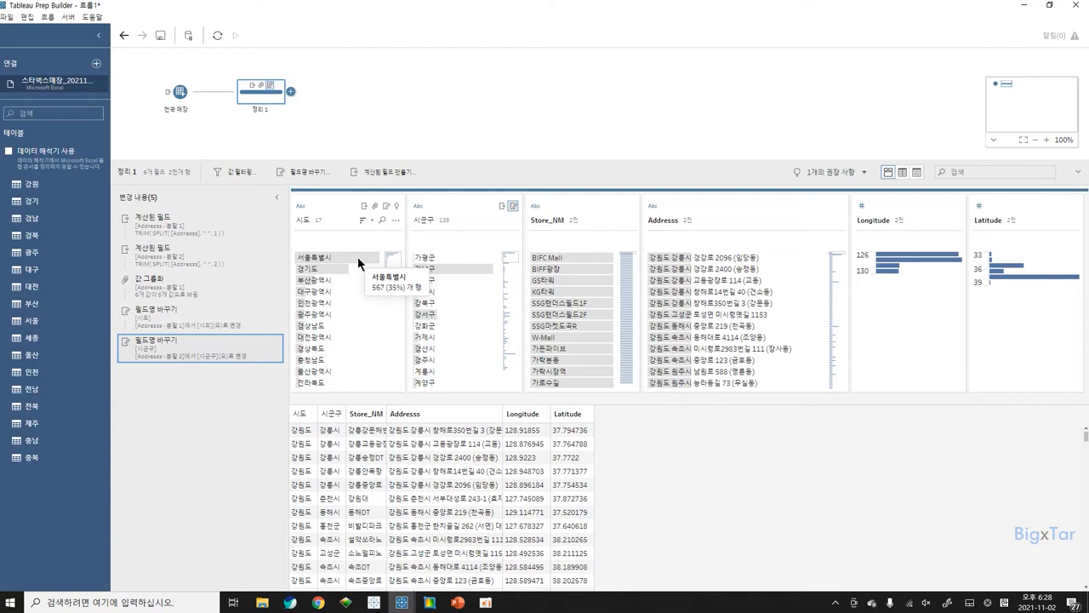
Filter the 시도 field to keep only 서울특별시.
left_click(357, 256)
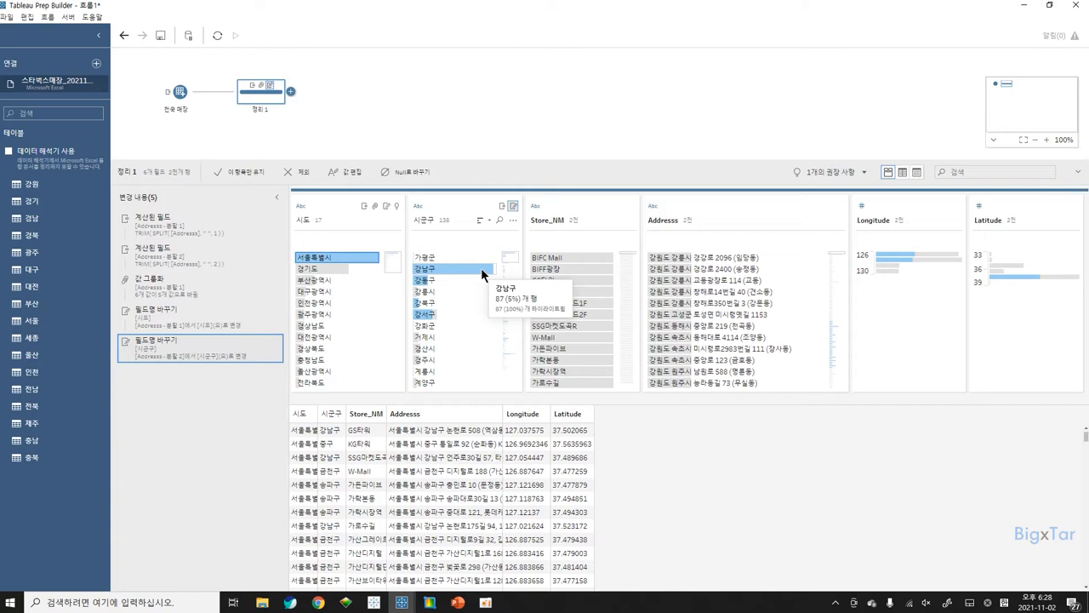
right_click(334, 260)
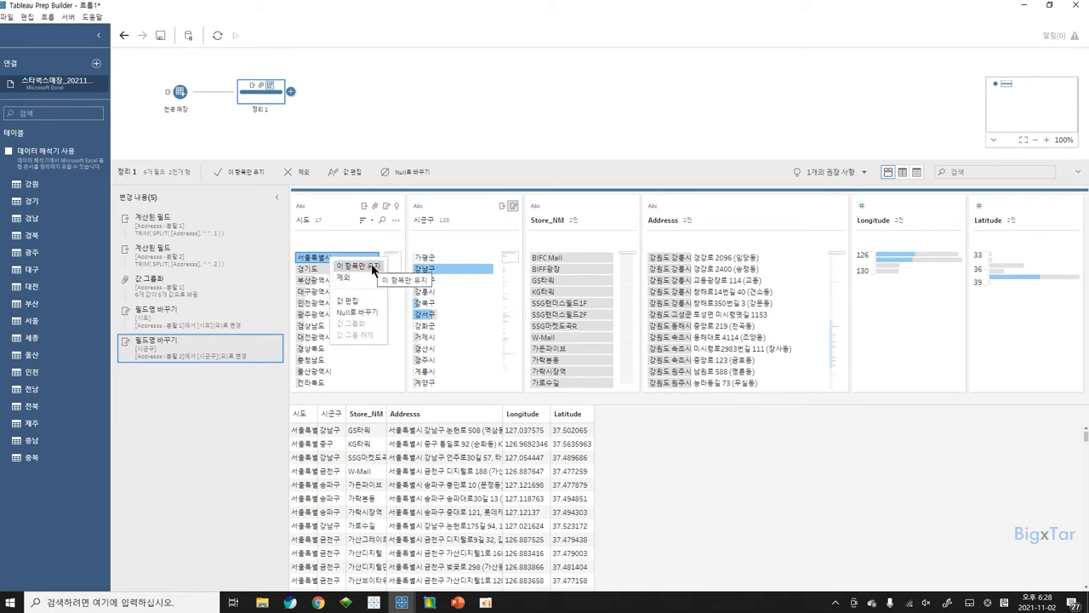
left_click(371, 263)
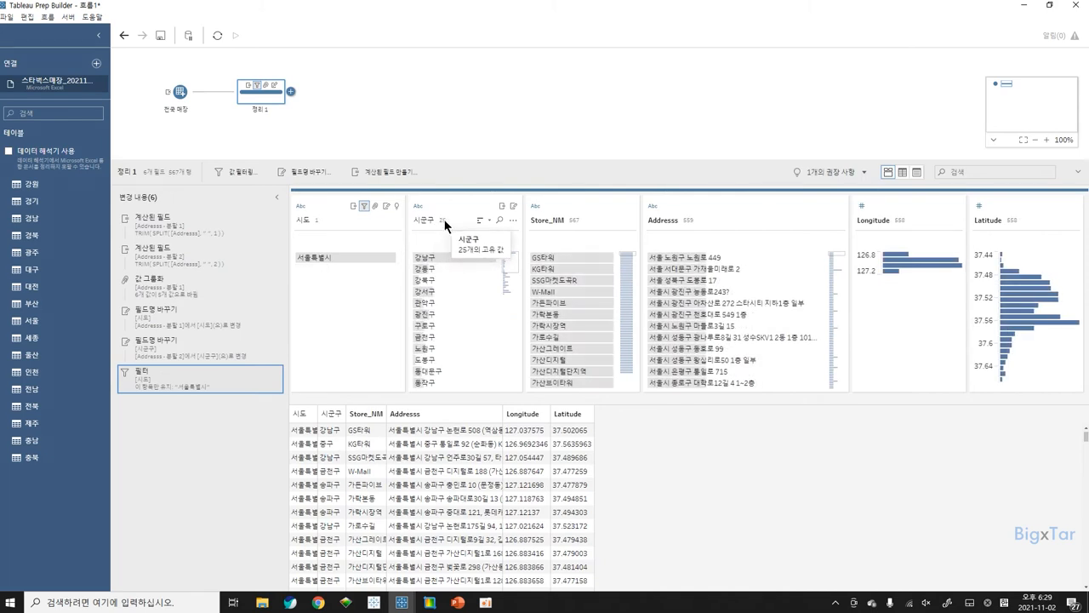
Sort the values of the 시군구 field by count in descending order.
left_click(490, 222)
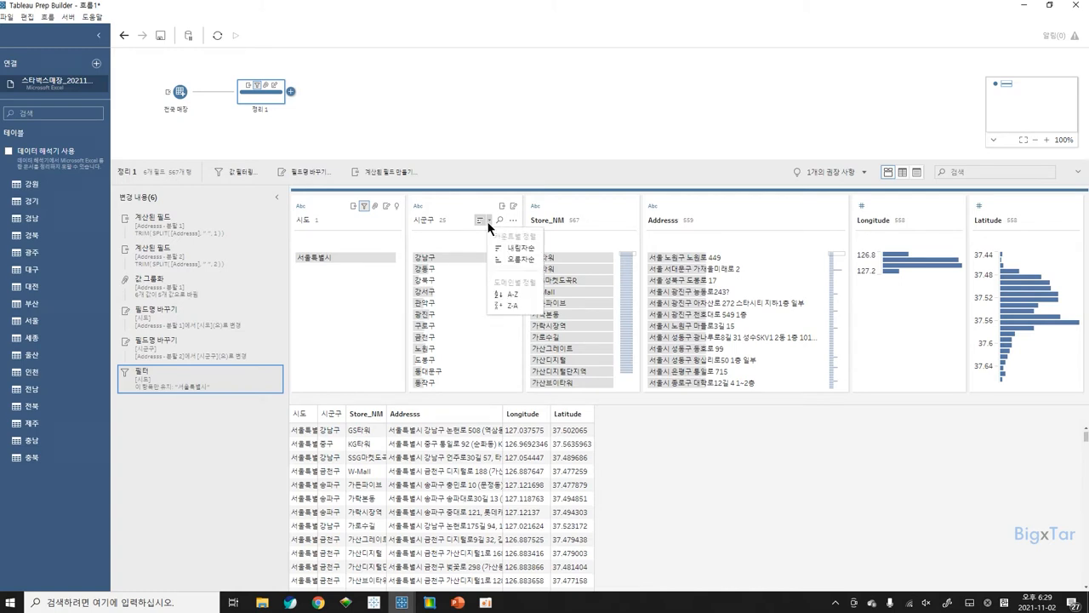
left_click(528, 248)
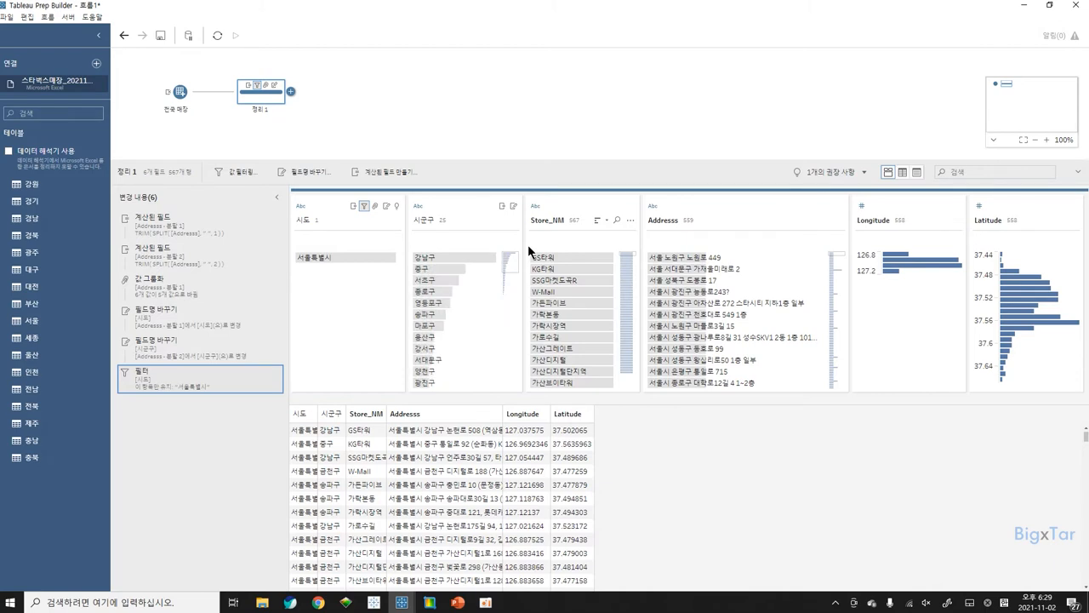
mouse_move(457, 258)
Remove the 서울특별시 filter from the change list and keep only 세종특별자치시 in the 시도 field.
left_click(276, 375)
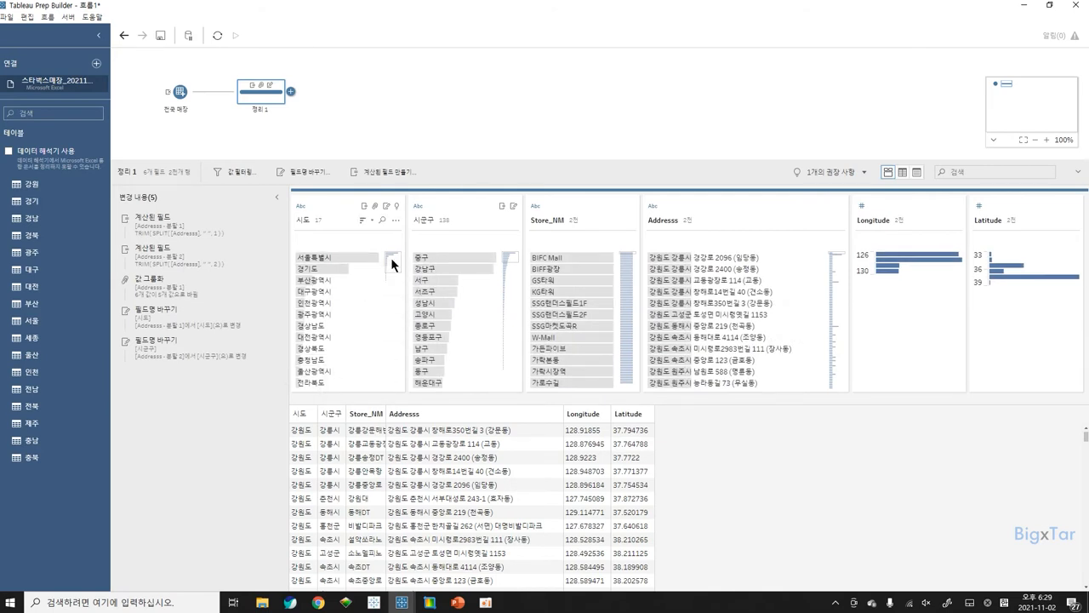
scroll(391, 265, "down", 3)
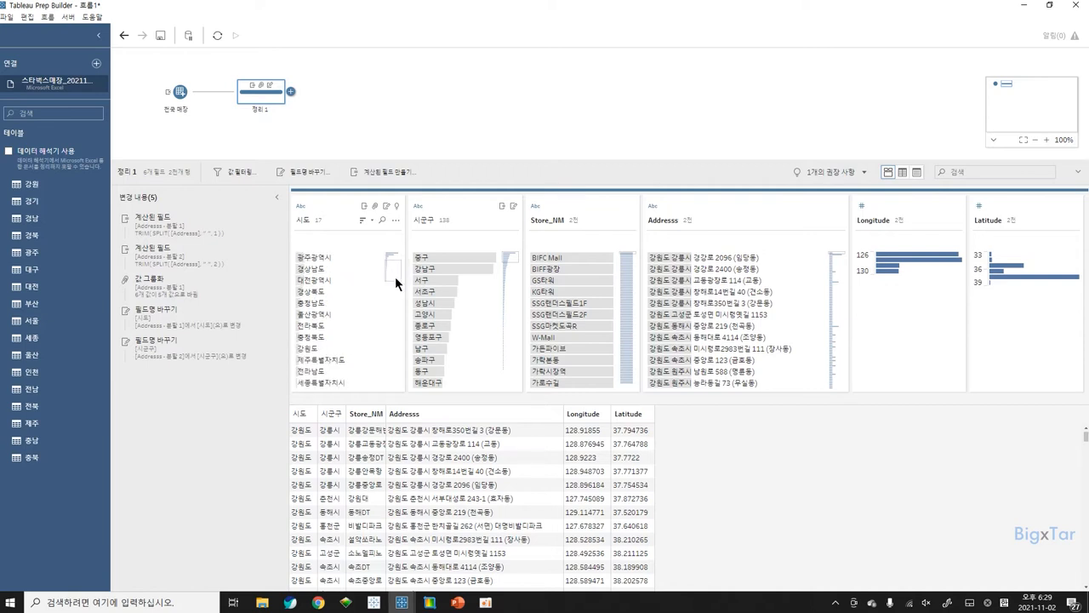
mouse_move(337, 385)
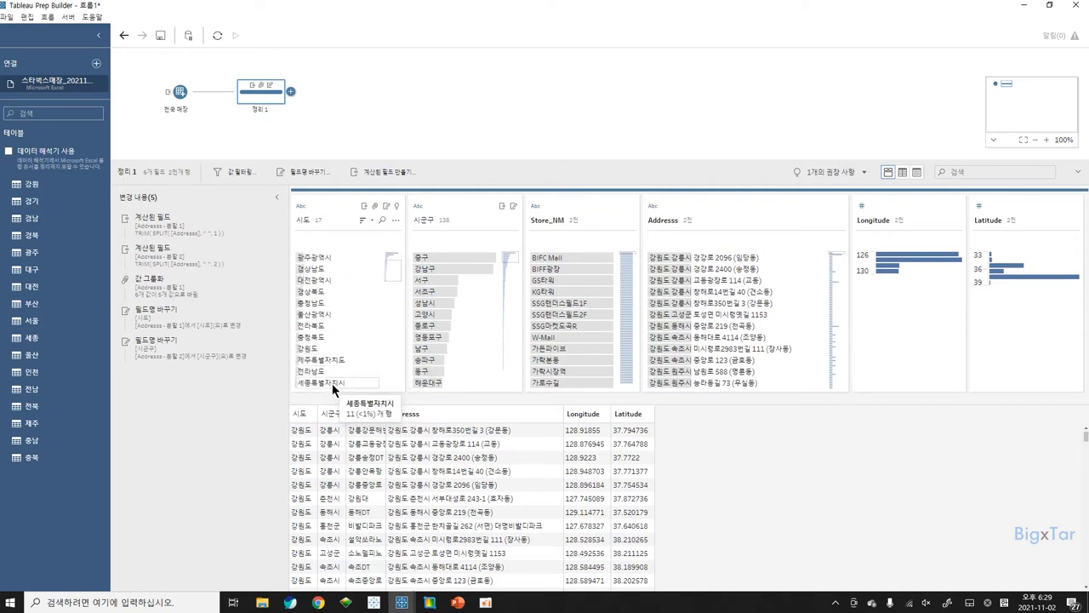
left_click(332, 383)
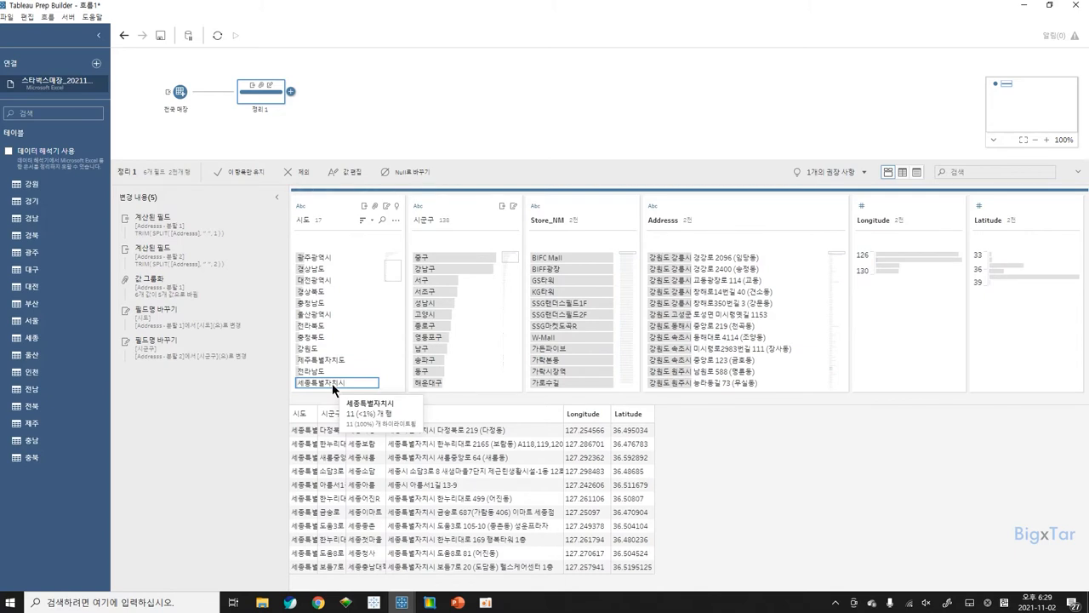
right_click(332, 383)
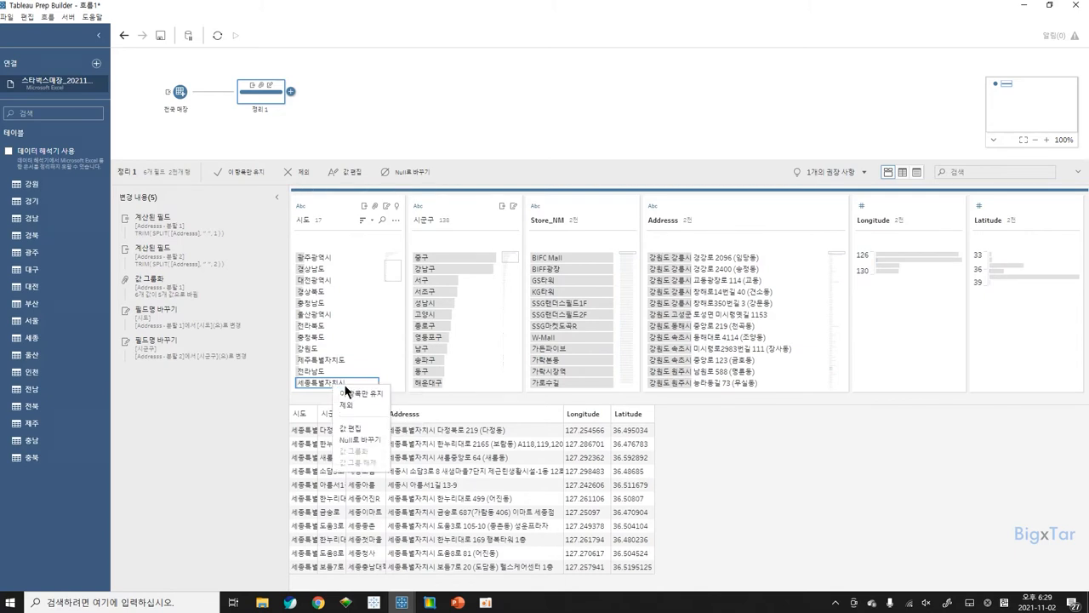
left_click(350, 393)
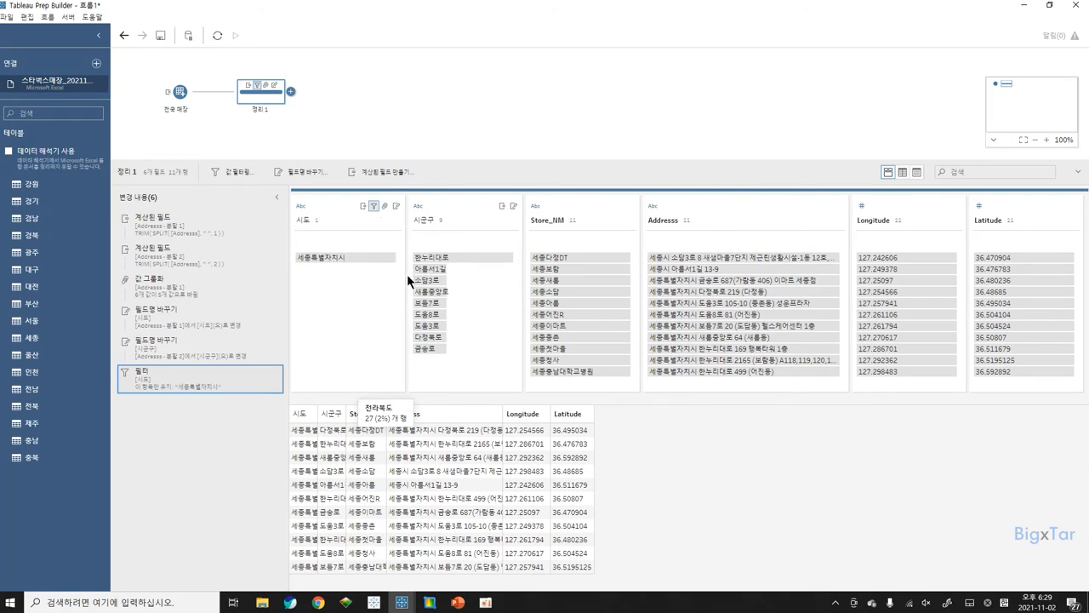
Group all 시군구 values of the Sejong stores under the name 세종특별자치시 and remove the 시도 filter from the change list.
left_click(458, 253)
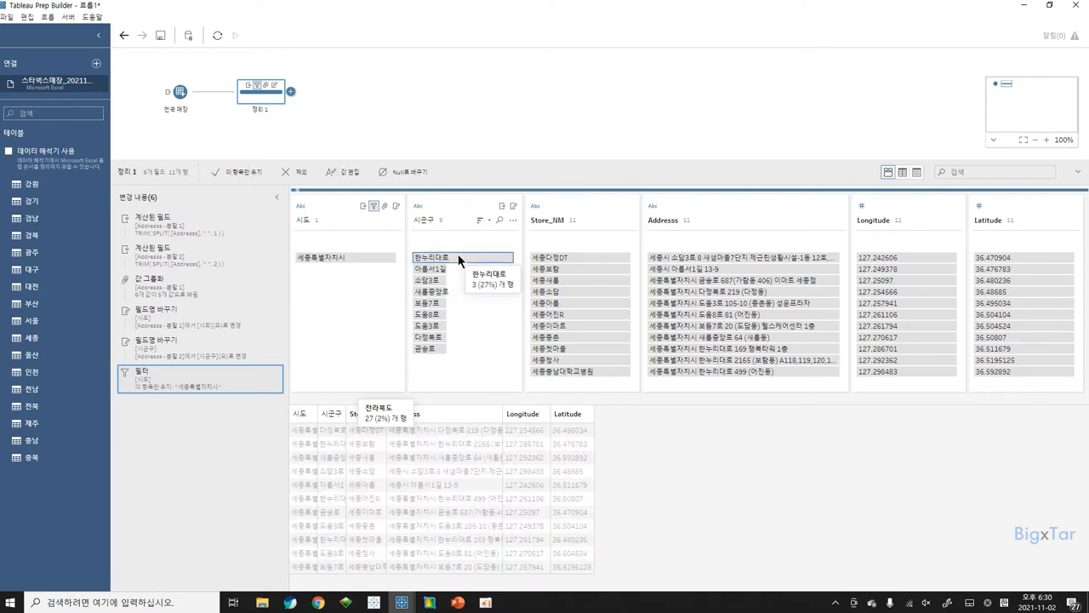
left_click(438, 349, "shift")
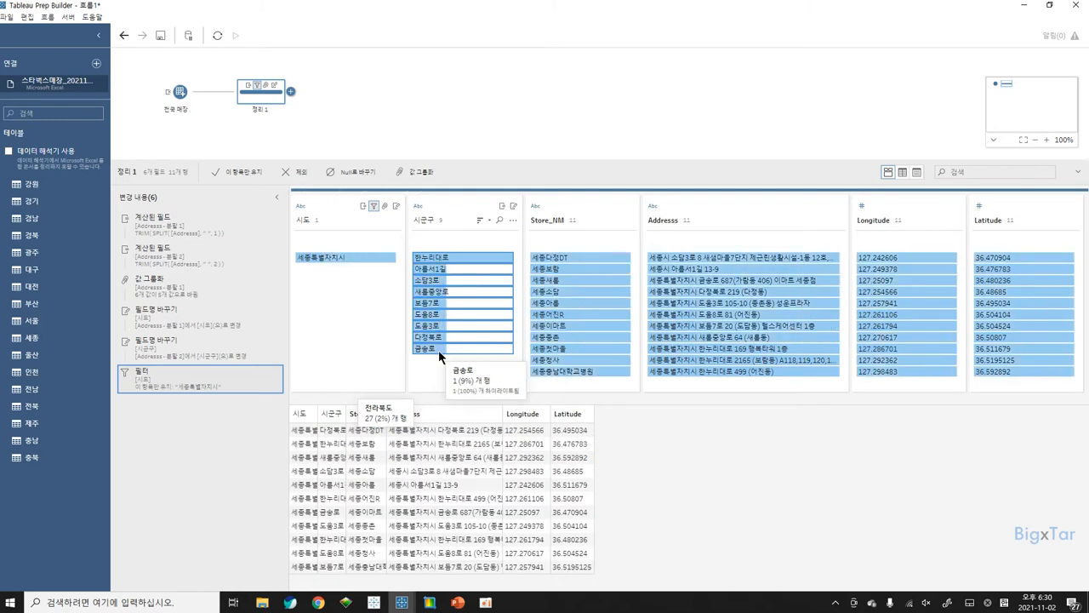
right_click(439, 350)
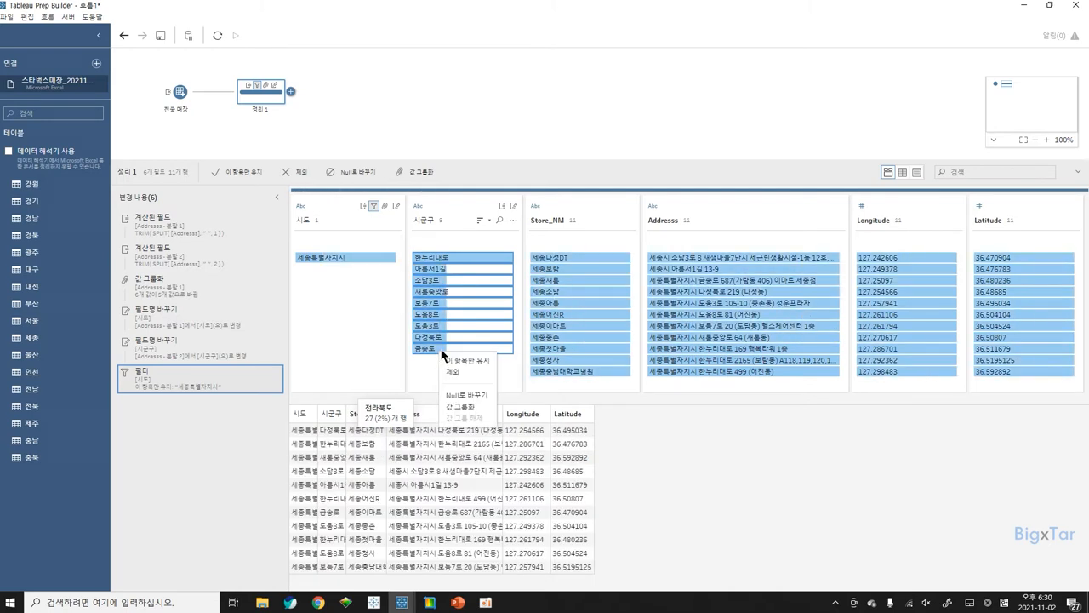
left_click(467, 407)
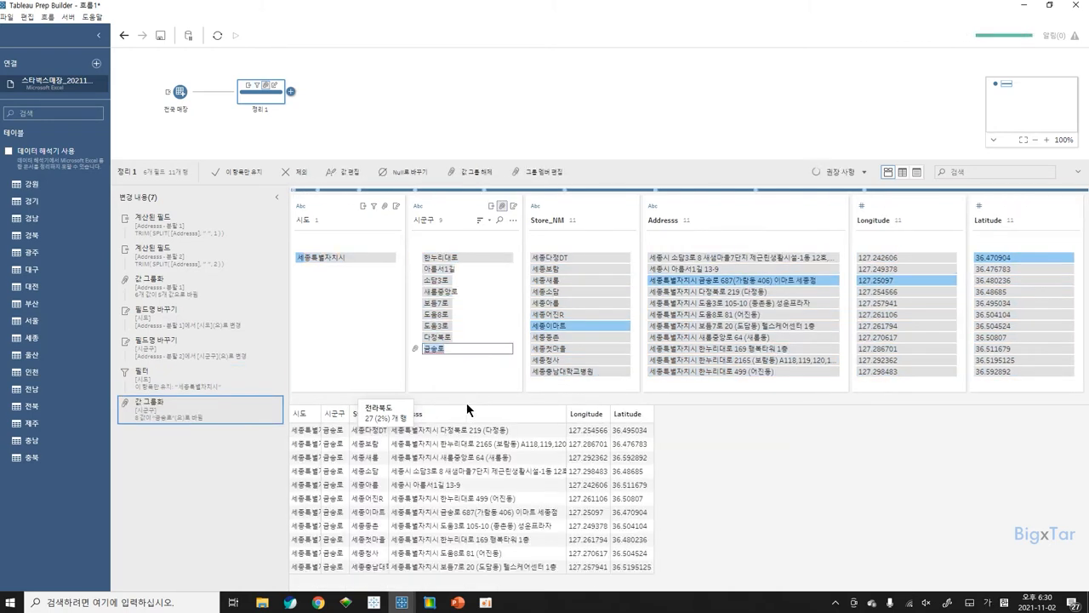
type("세종특별")
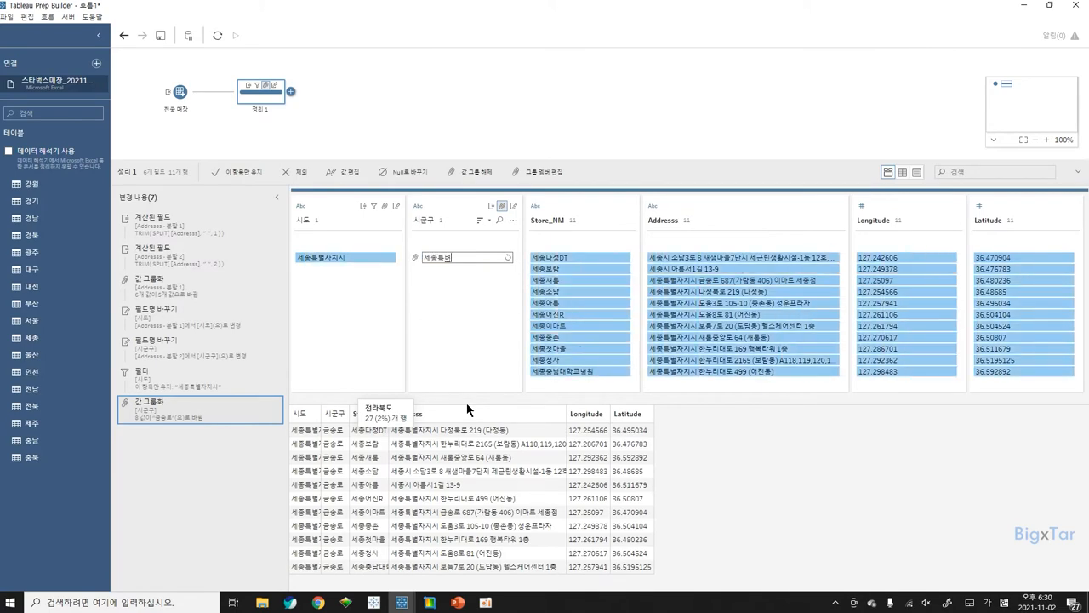
type("자치시")
key("Return")
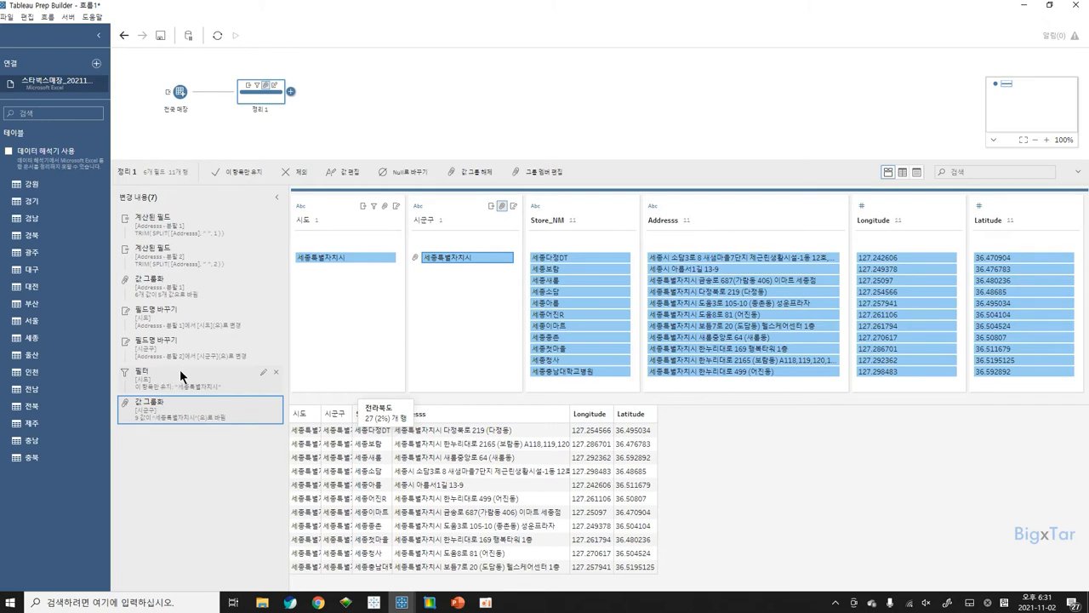
left_click(277, 376)
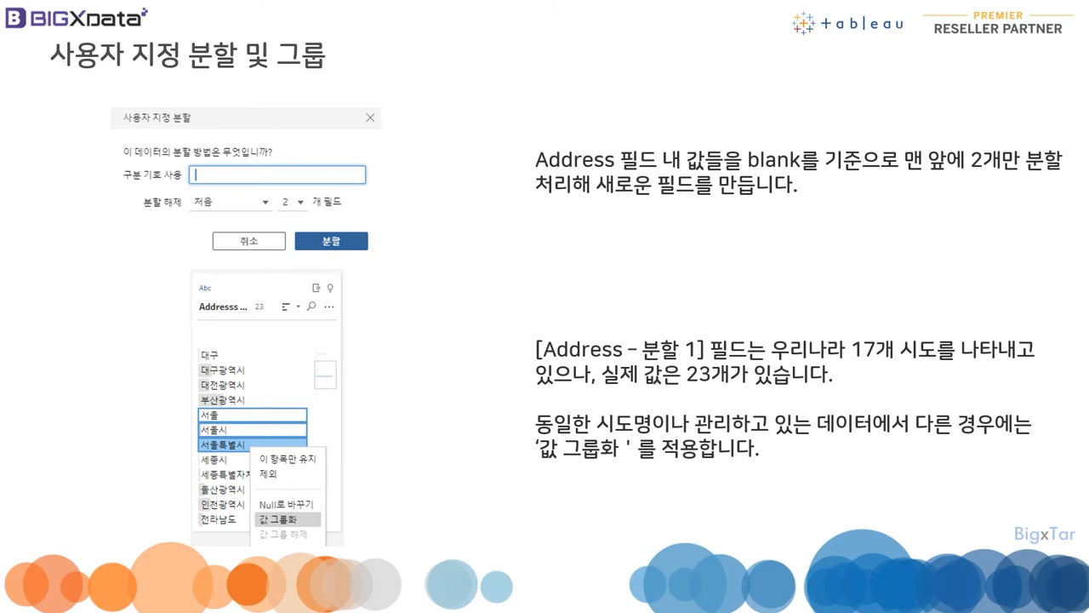
key("Right")
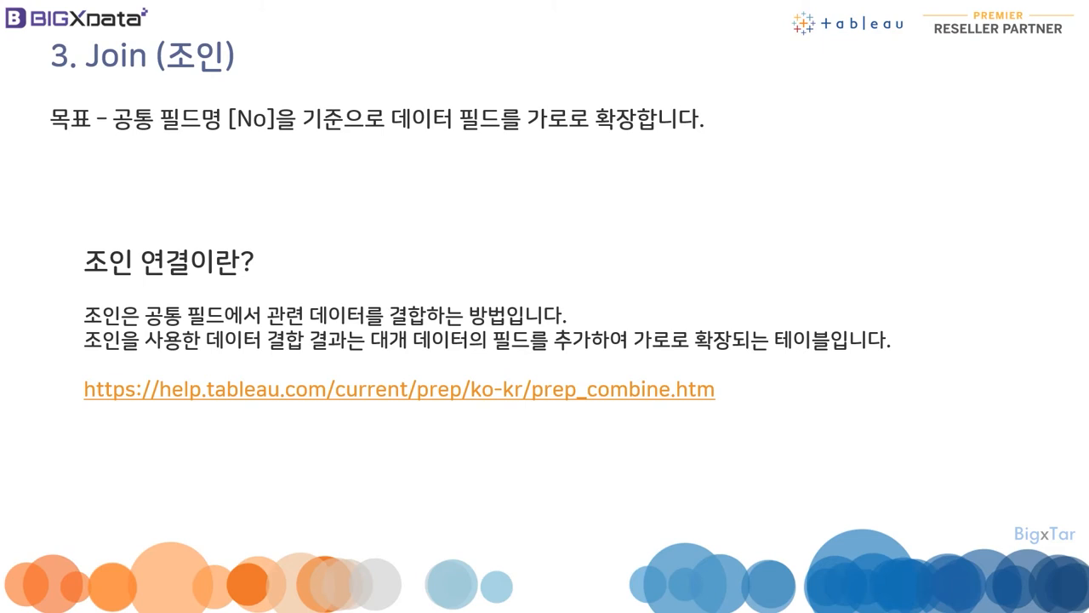
key("Right")
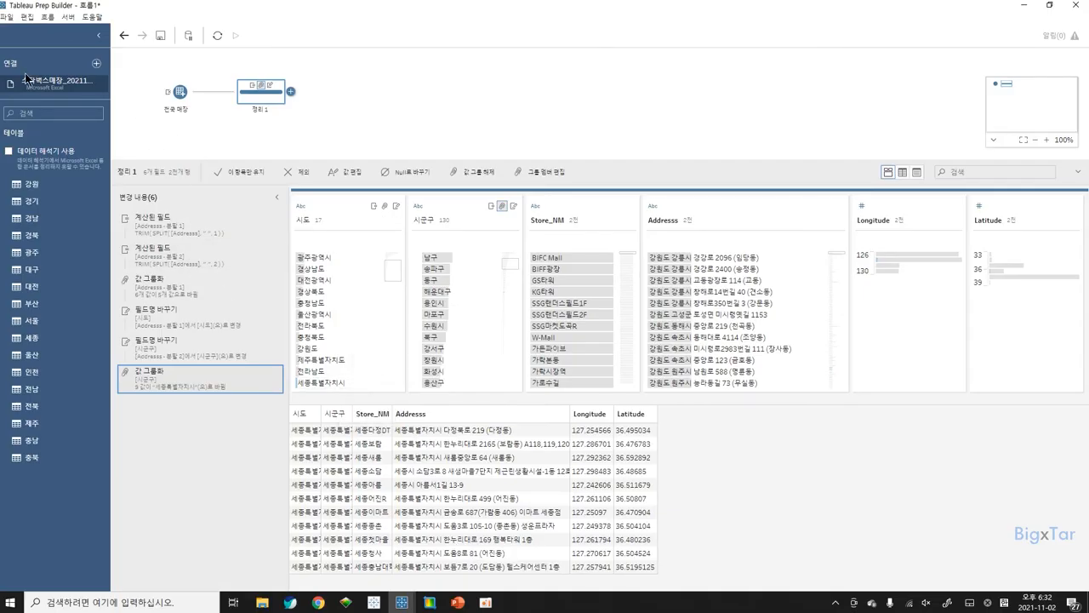
Connect to the Excel file 스타벅스_구매목록 as an additional data source.
left_click(96, 64)
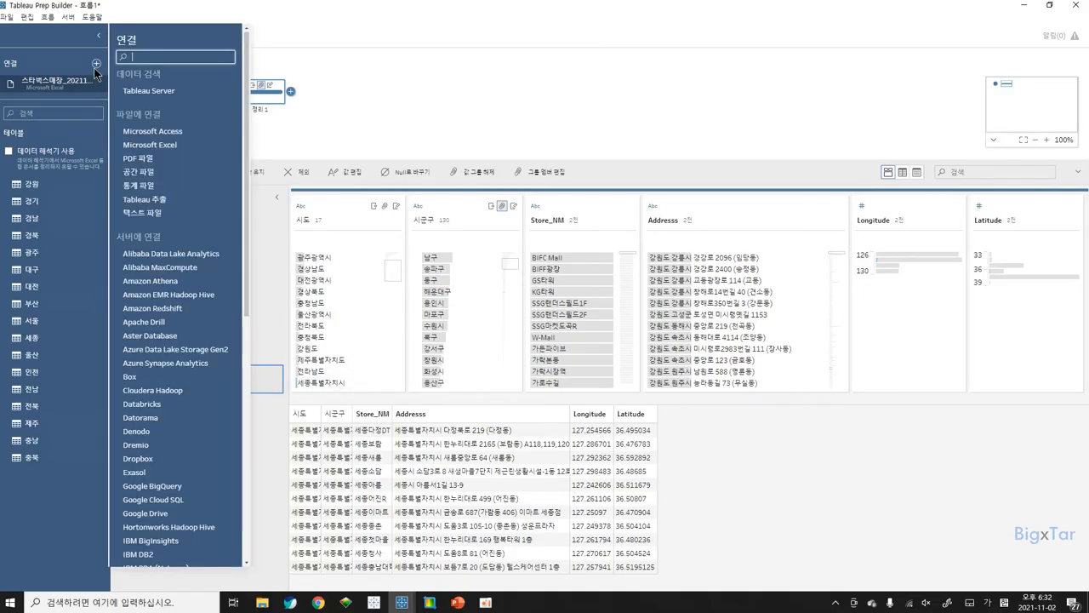
left_click(162, 148)
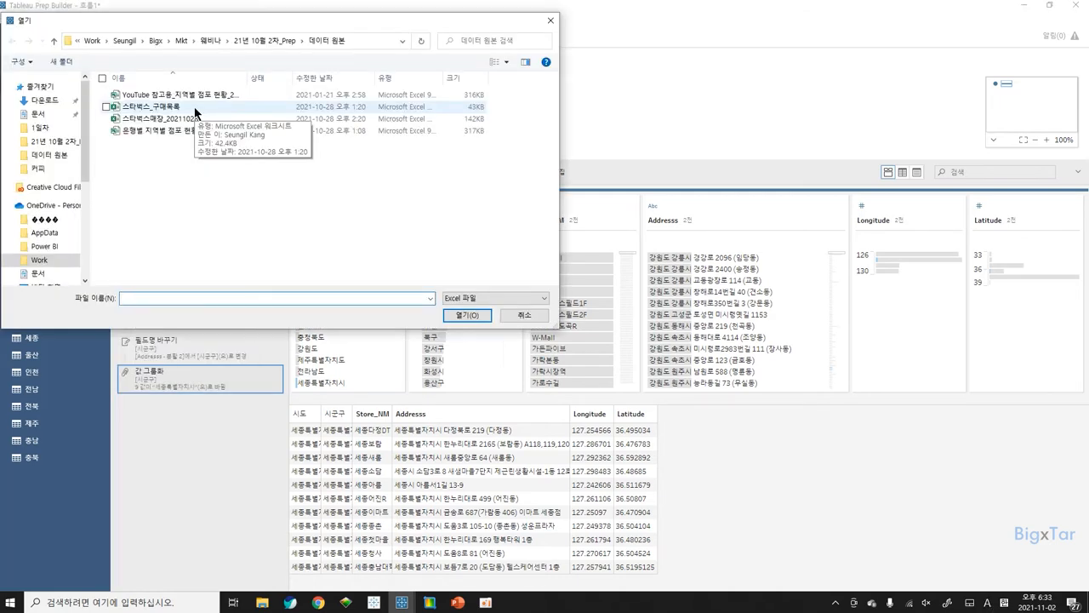
left_click(195, 108)
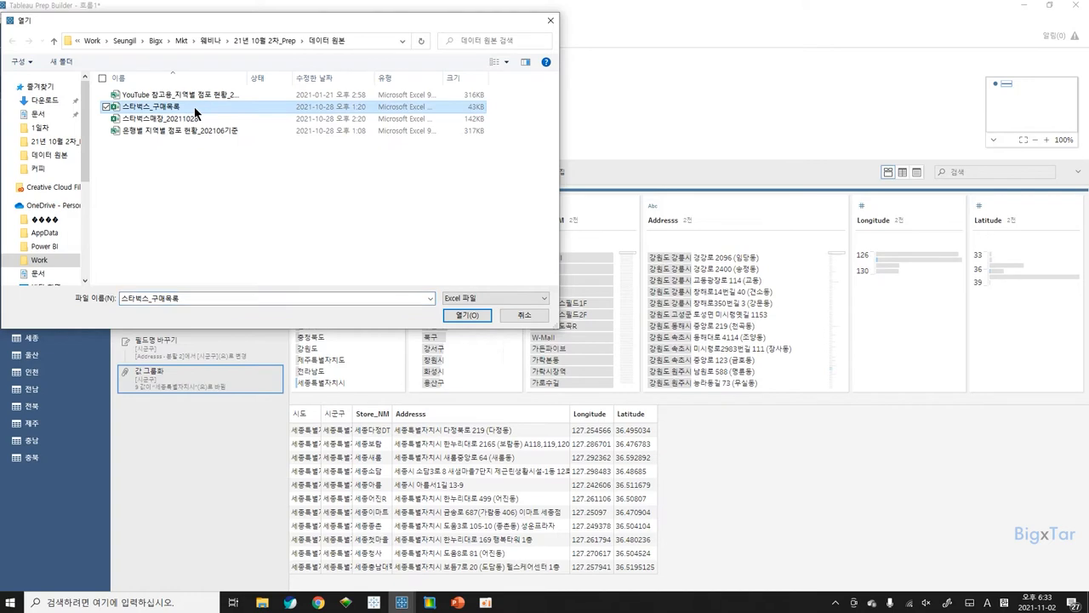
left_click(455, 316)
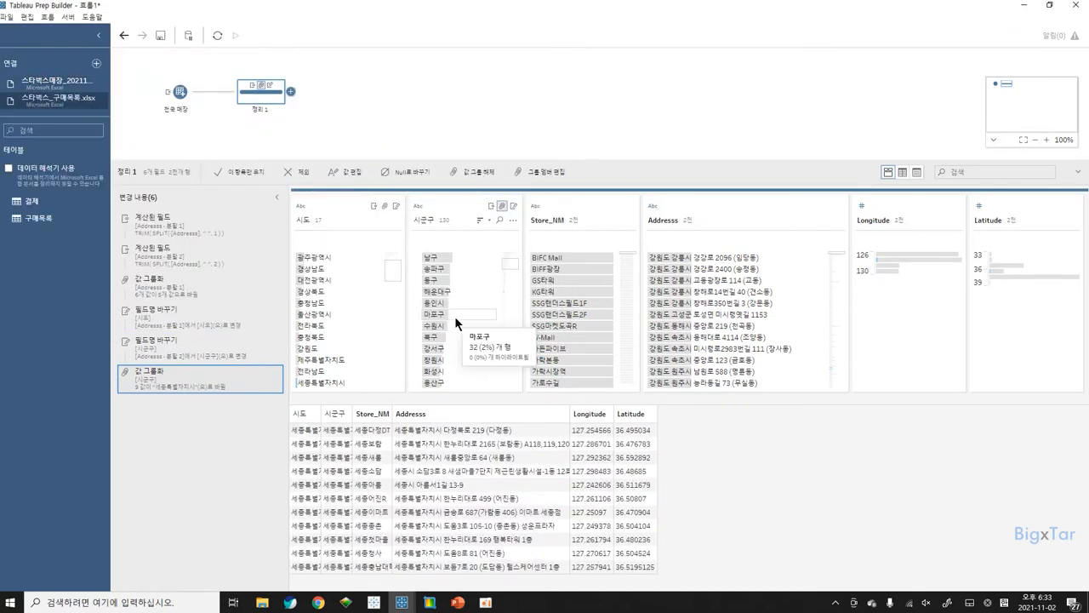
Add the 결제 and 구매목록 tables to the flow as separate inputs, each followed by a cleaning step.
left_click_drag(202, 165, 211, 246)
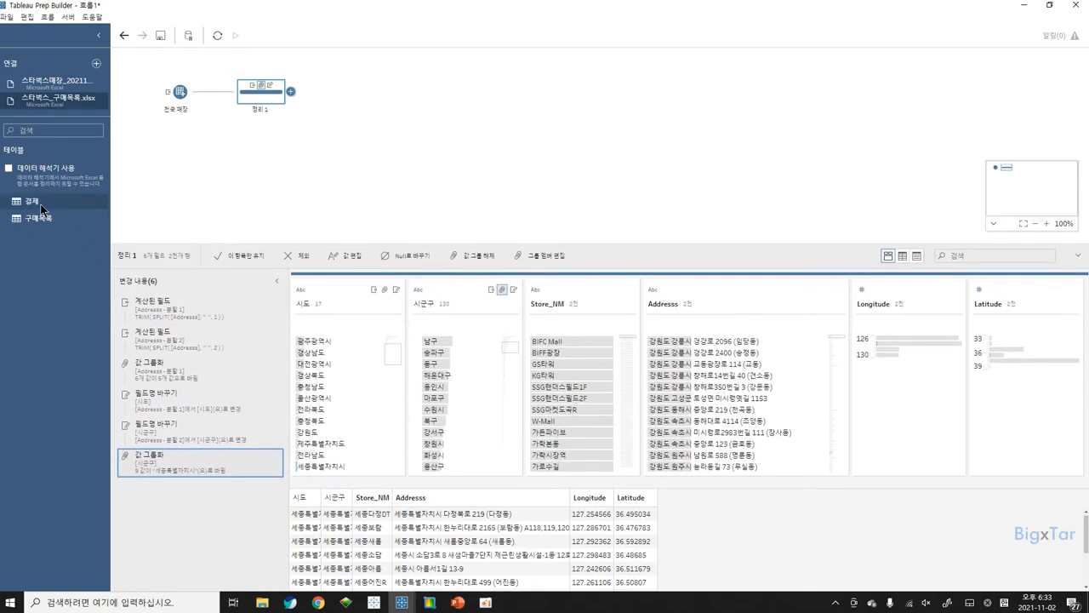
left_click_drag(38, 204, 176, 160)
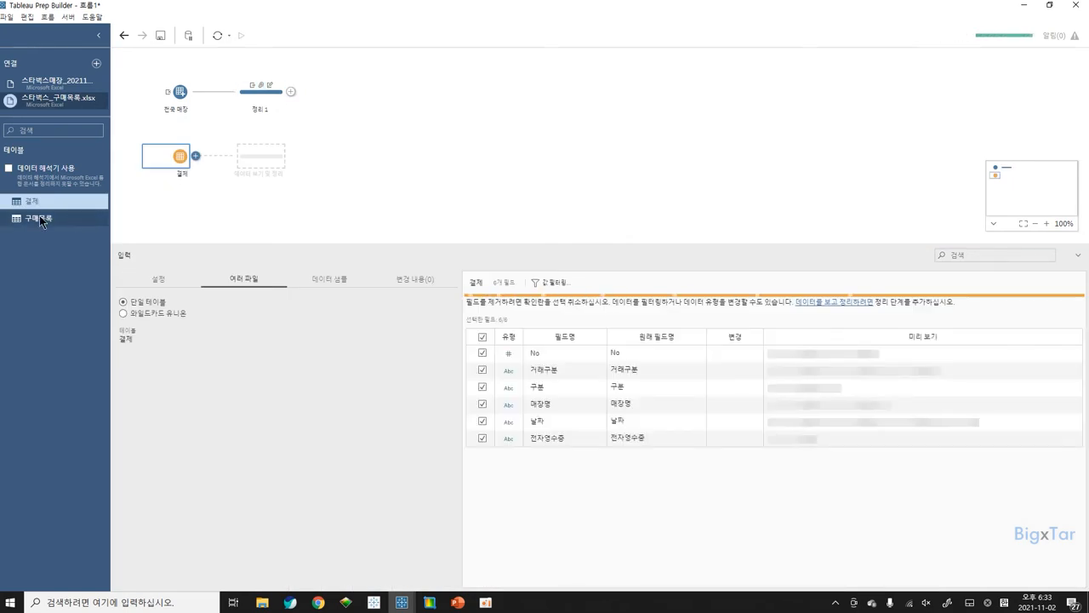
left_click_drag(40, 222, 165, 220)
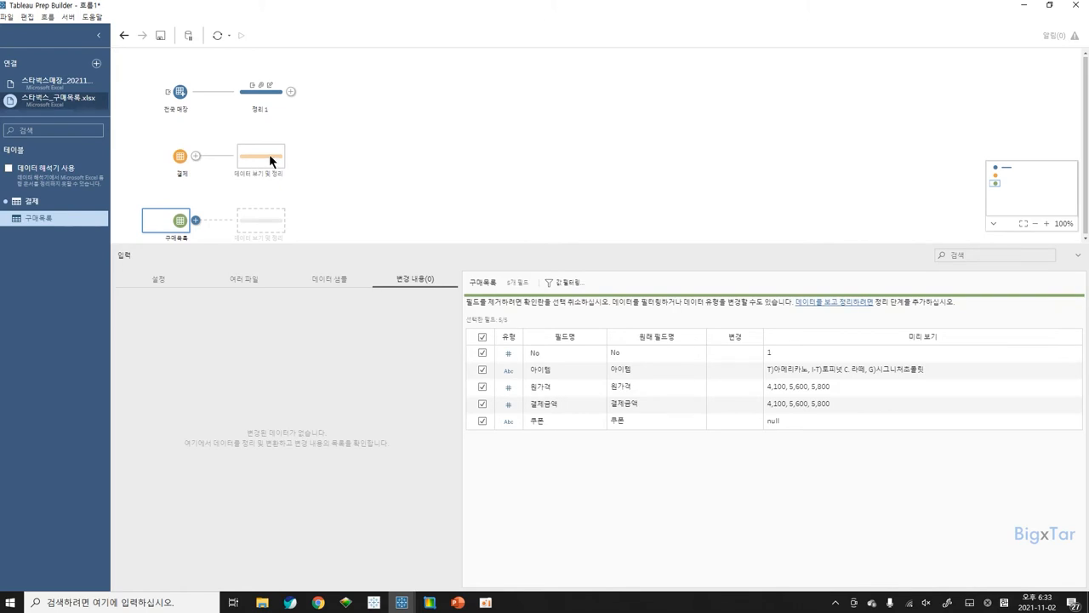
left_click(269, 154)
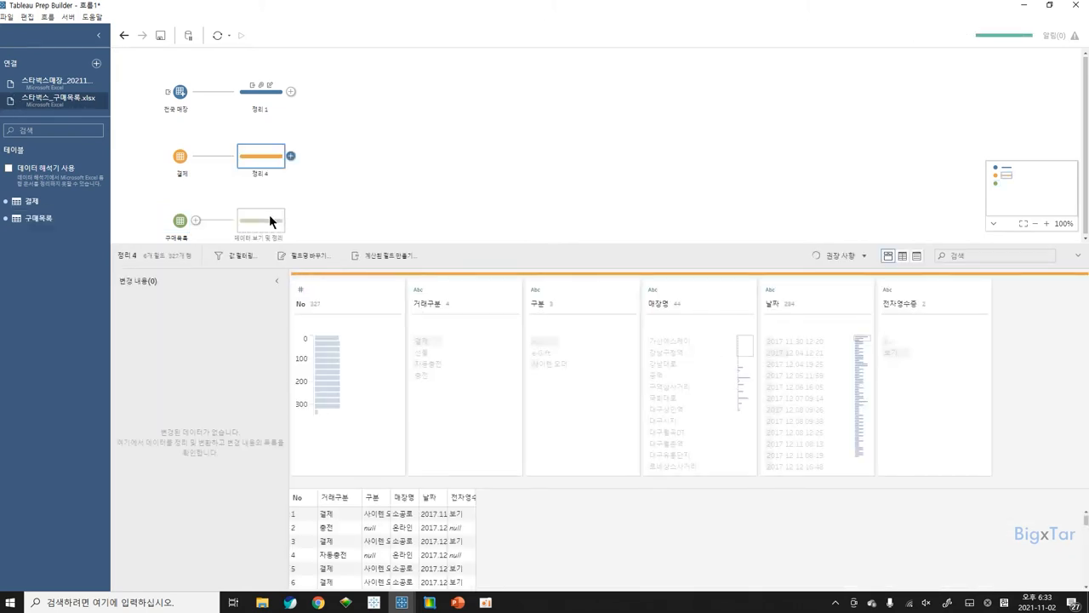
left_click(269, 218)
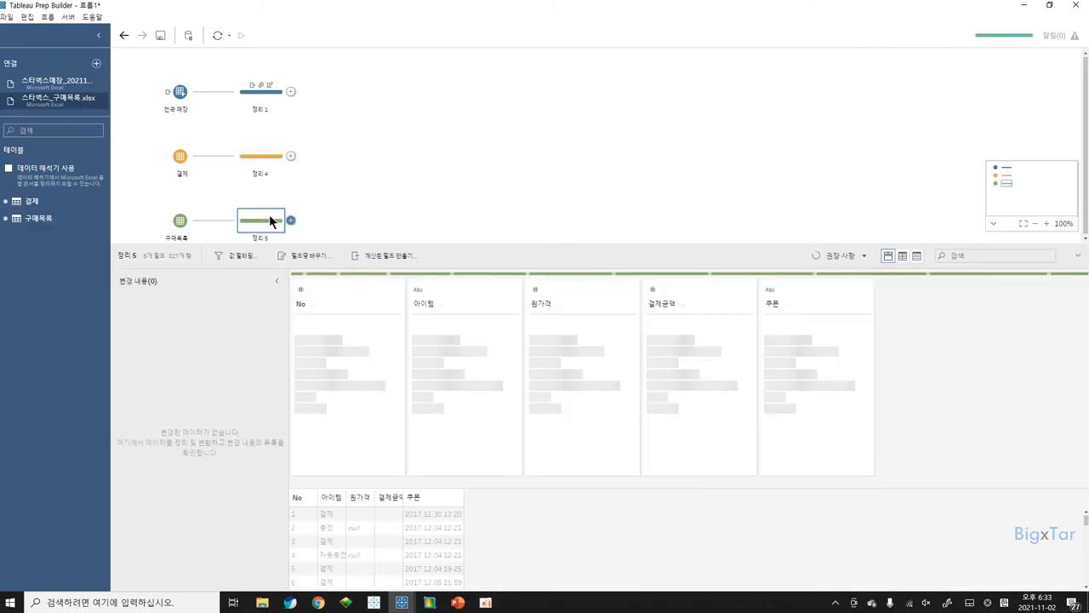
left_click(266, 163)
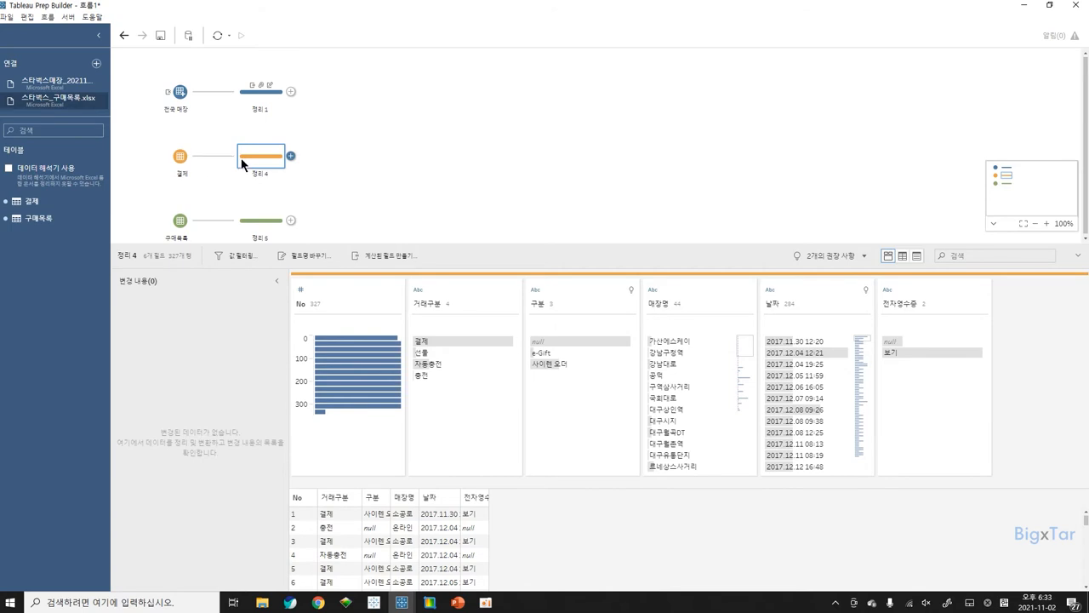
Exclude the 전자영수증 field from the 결제 input and the 쿠폰 field from the 구매목록 input.
left_click(181, 171)
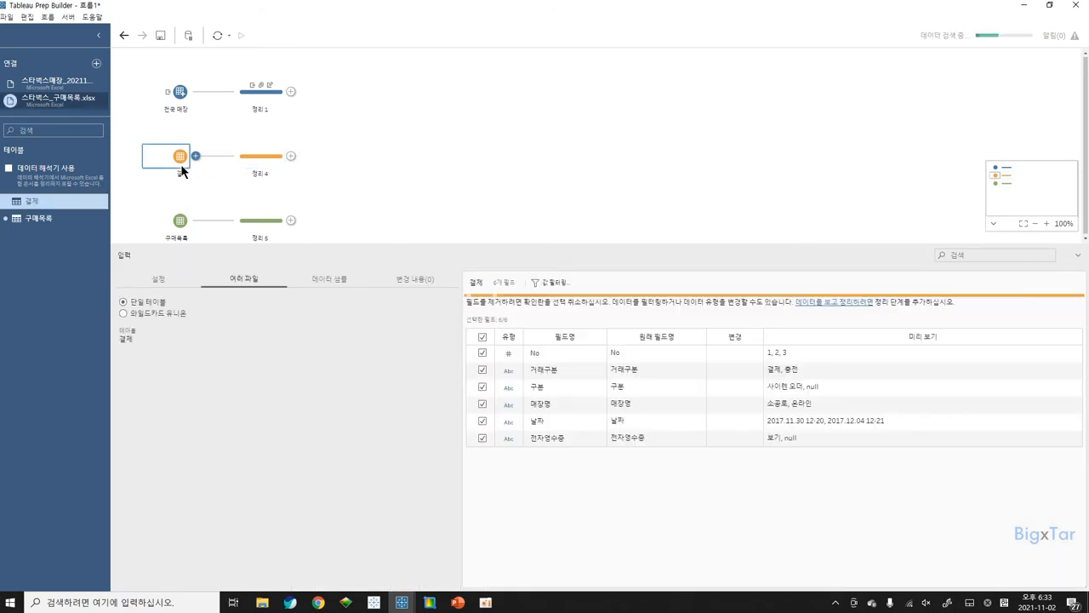
left_click(482, 438)
left_click(169, 221)
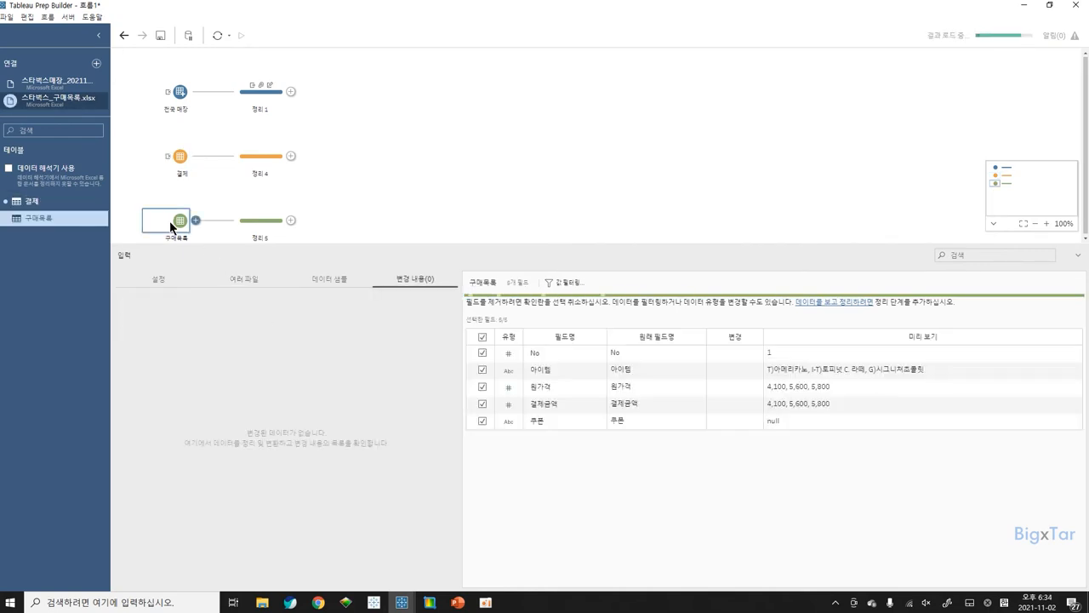
left_click(482, 421)
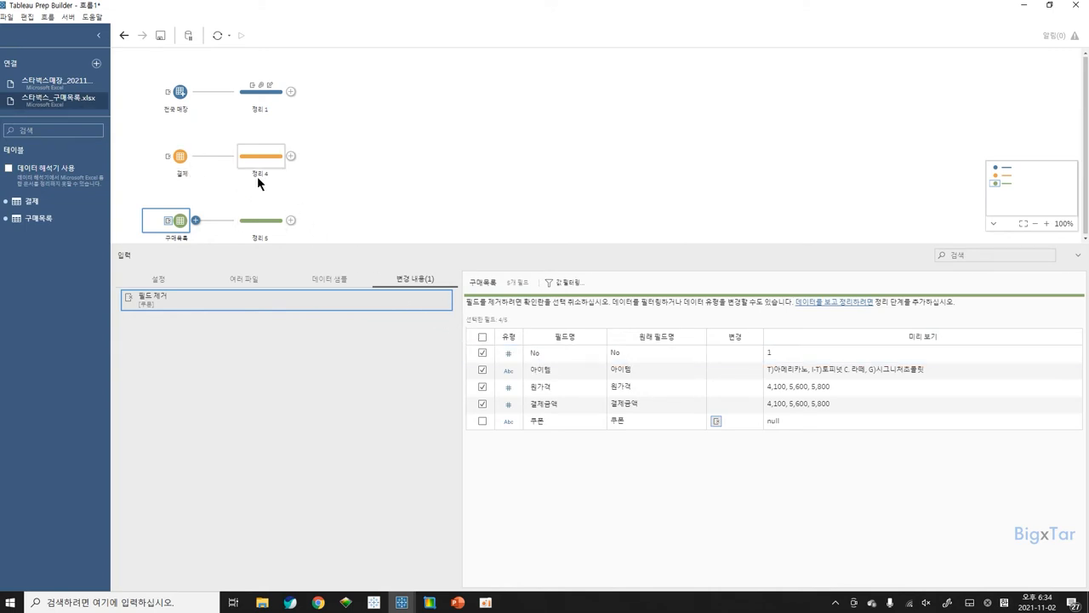
Join the cleaning step of the 구매목록 branch to the cleaning step of the 결제 branch.
left_click(178, 166)
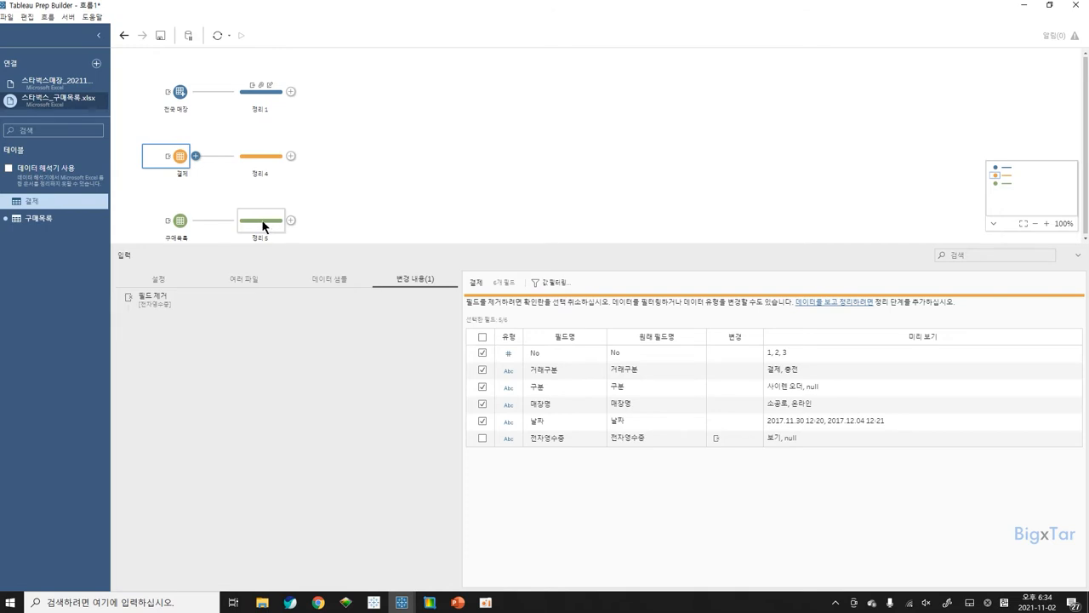
left_click_drag(264, 226, 301, 163)
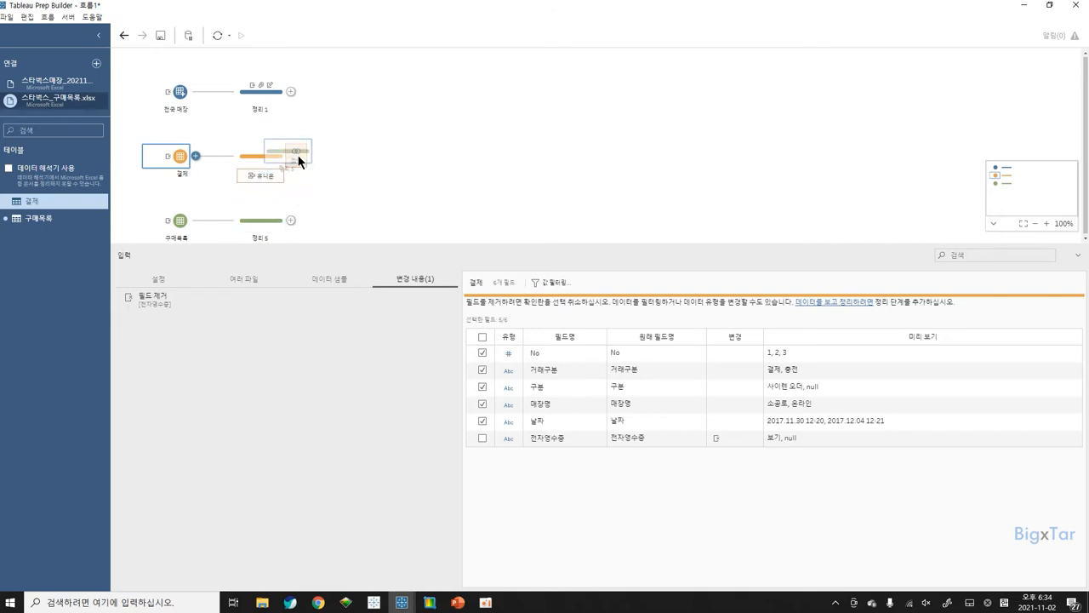
left_click_drag(299, 161, 299, 163)
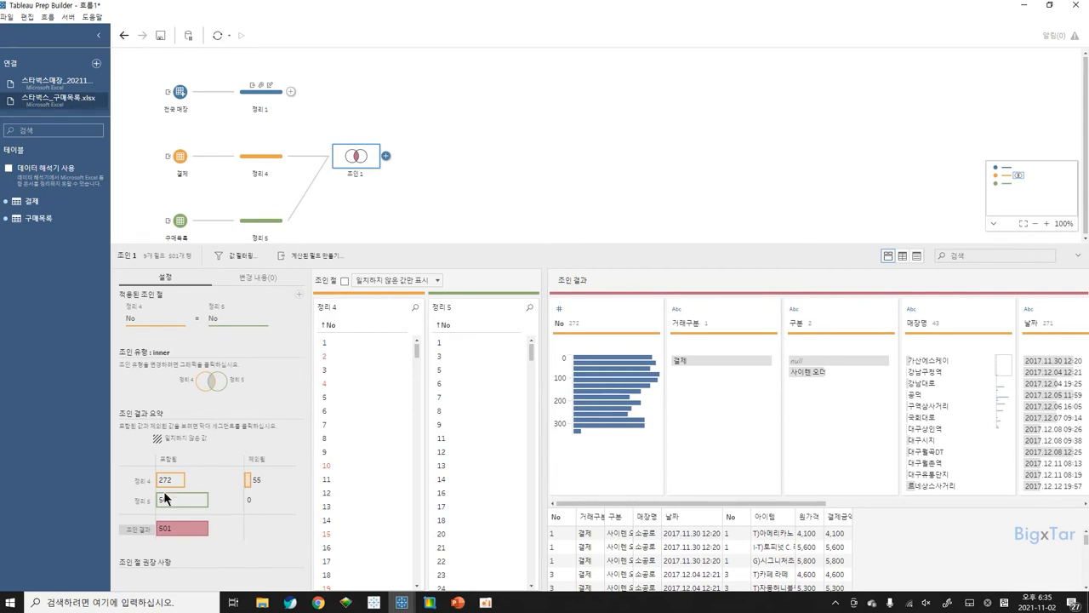
Review the join result summary, try the left join type and switch the join back to inner.
mouse_move(173, 476)
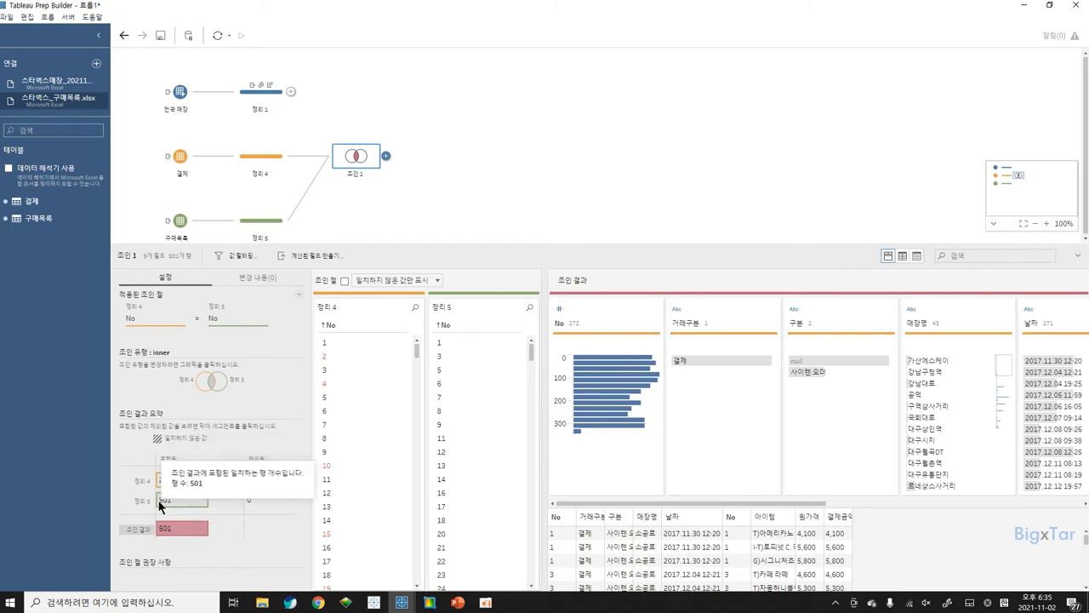
mouse_move(182, 504)
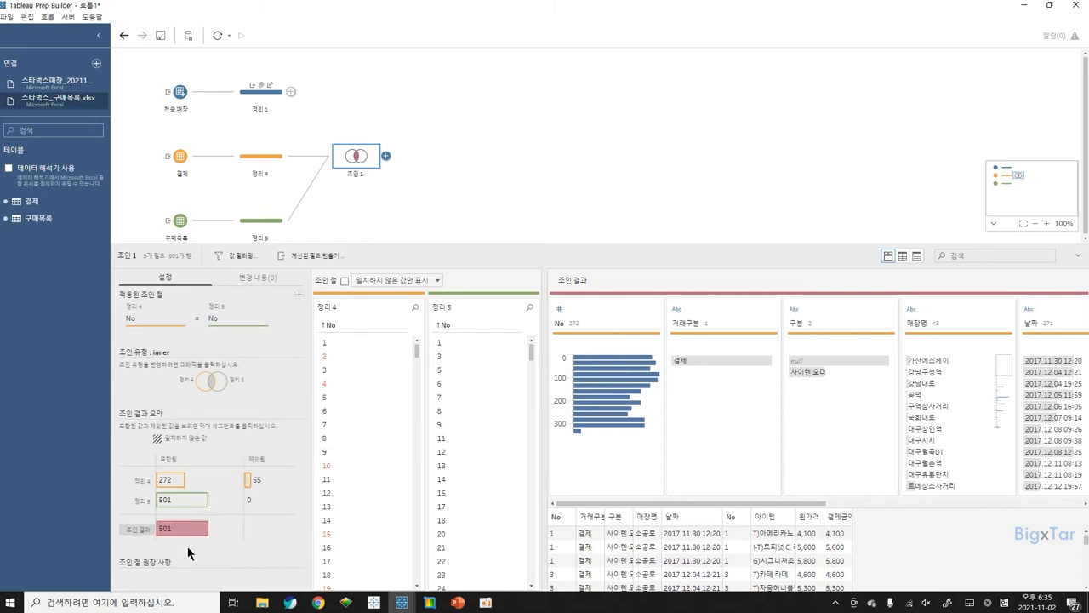
mouse_move(186, 531)
left_click(202, 382)
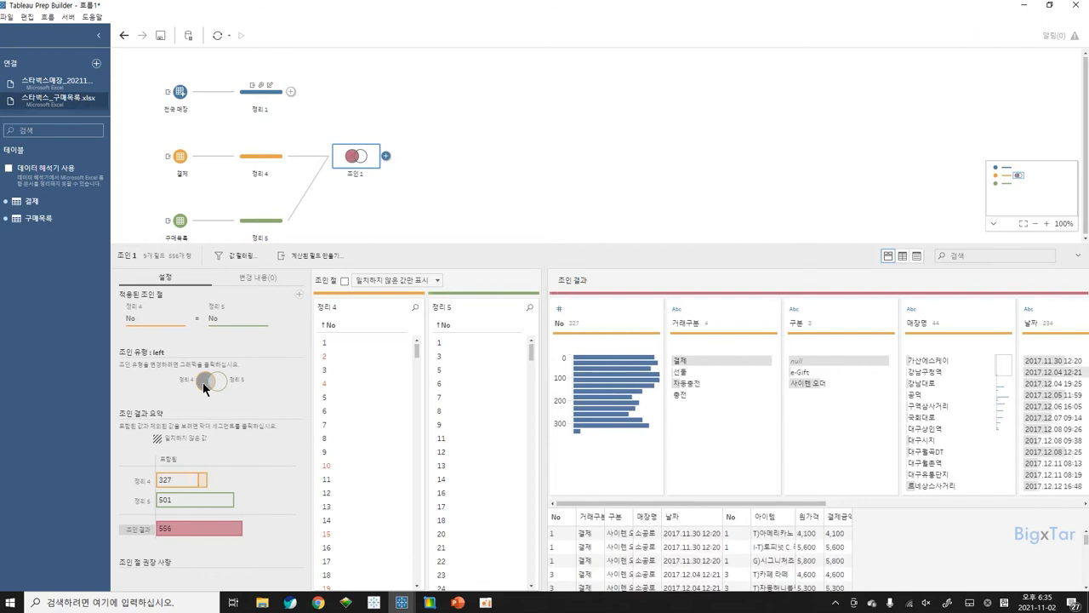
left_click(205, 532)
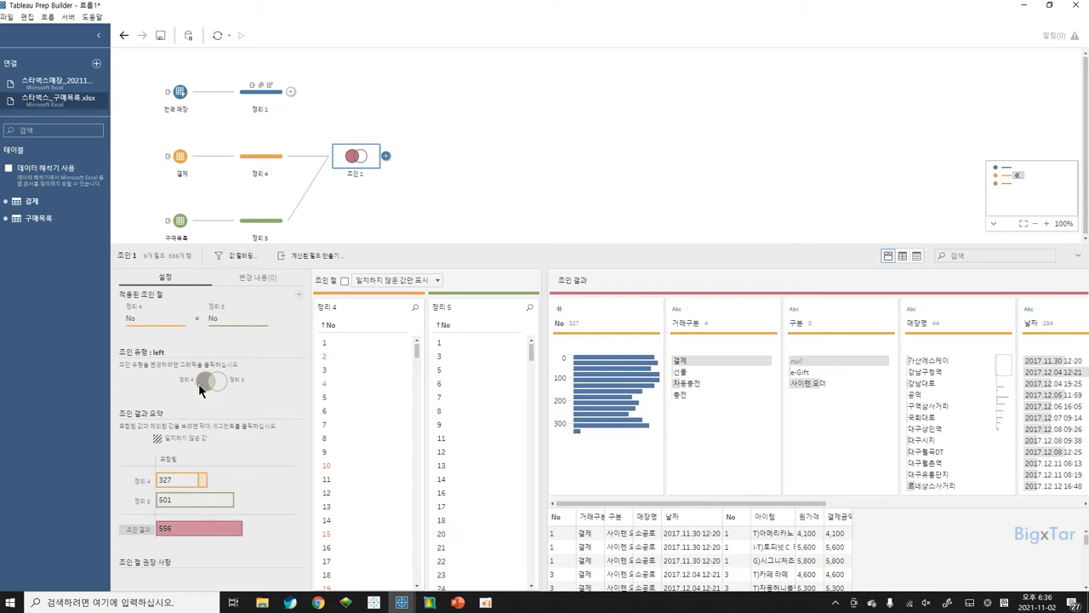
left_click(198, 383)
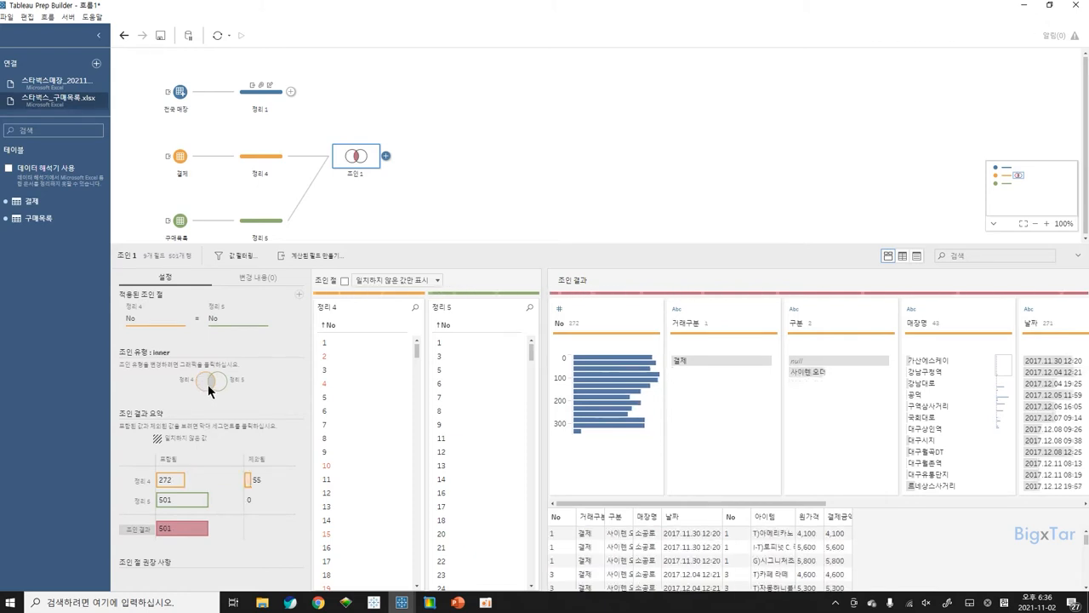
Change the data type of the 날짜 field in the join result to 날짜 및 시간.
left_click_drag(678, 502, 778, 507)
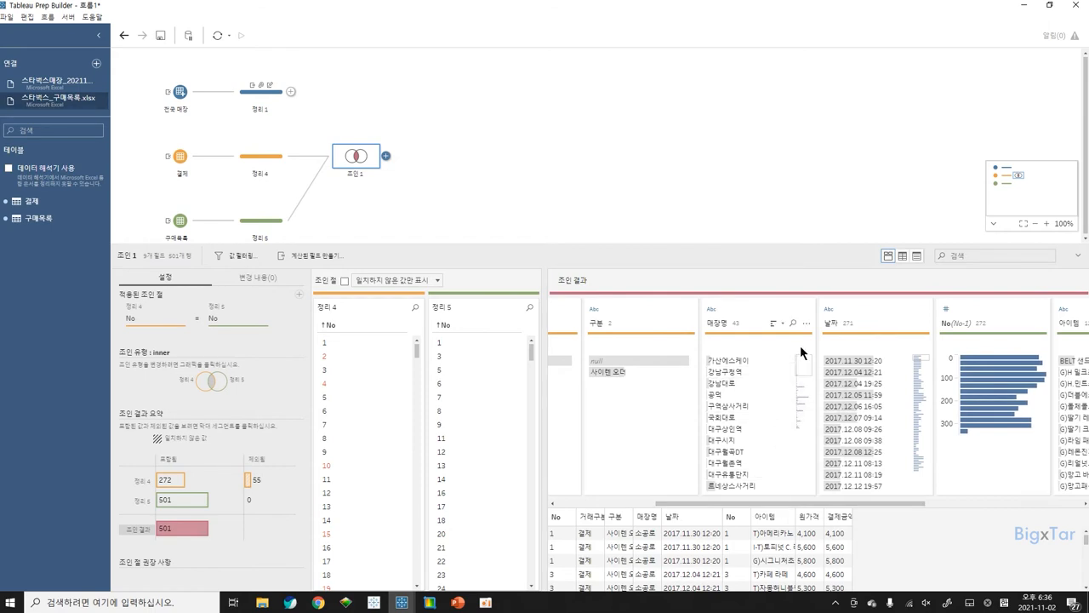
mouse_move(854, 366)
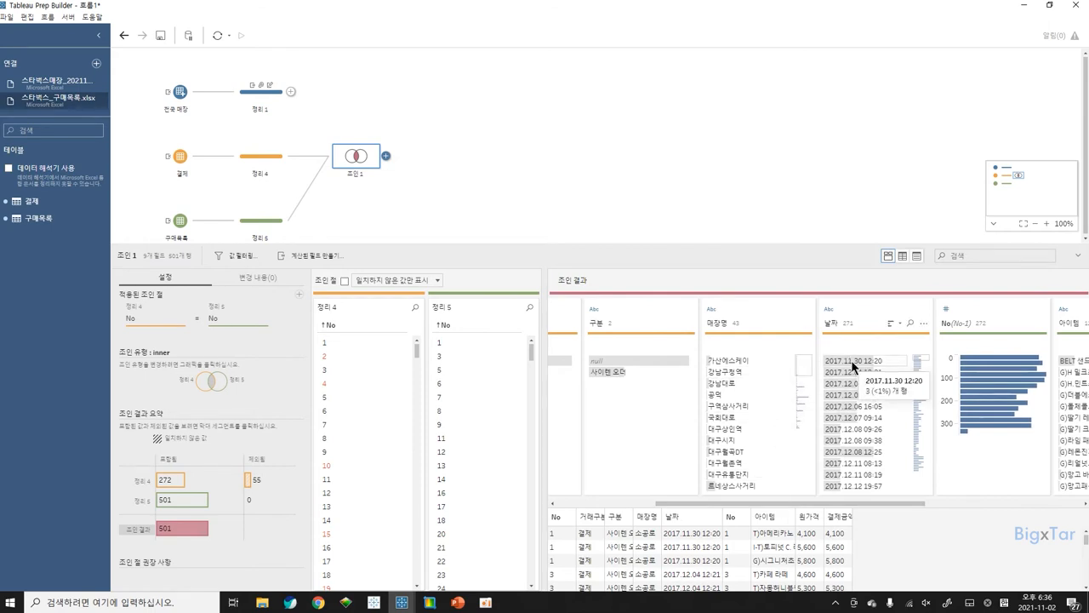
left_click(830, 312)
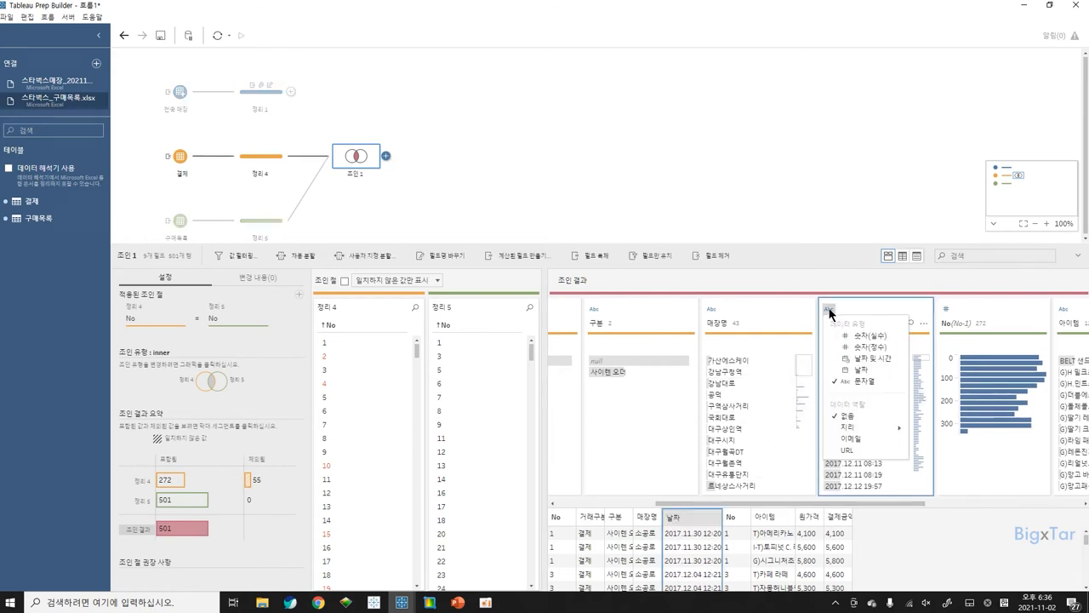
left_click(863, 359)
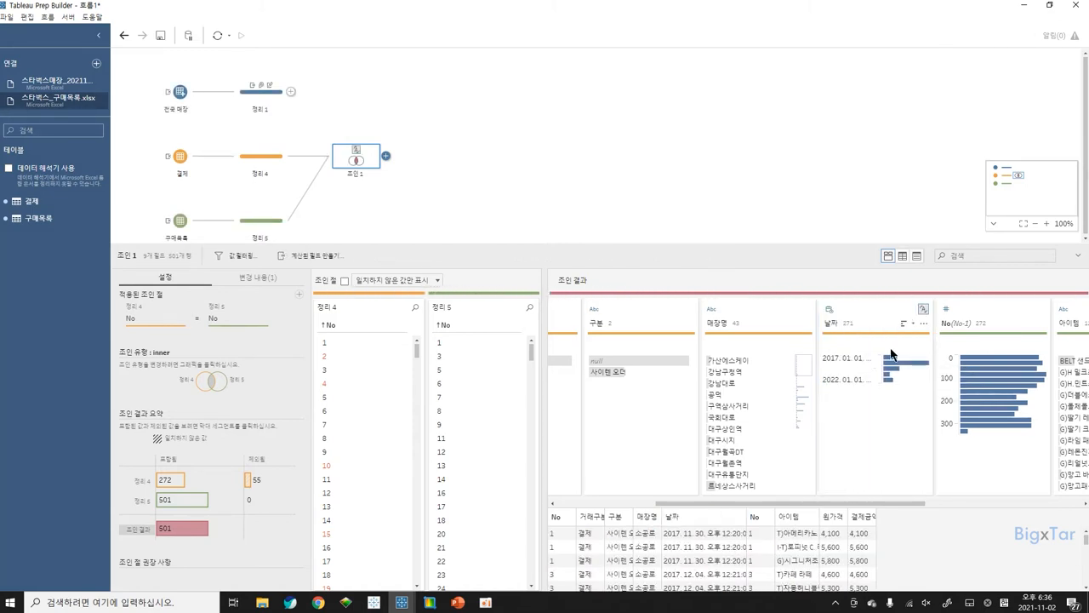
mouse_move(897, 365)
left_click_drag(774, 504, 988, 517)
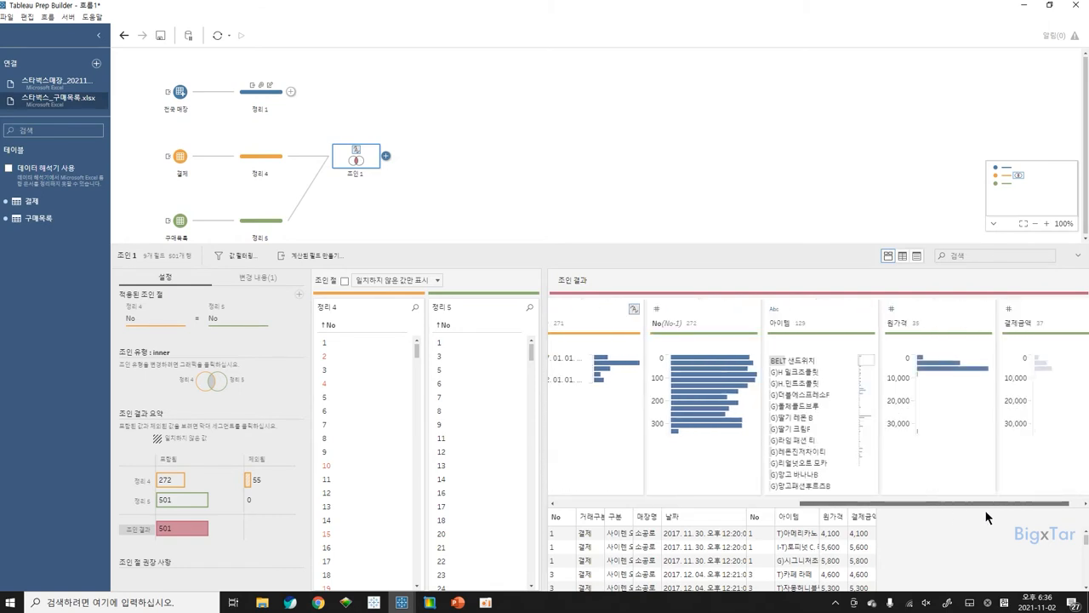
Split the 아이템 field of the join result on the delimiter ) into the last 2 fields and show the resulting split fields.
left_click(828, 302)
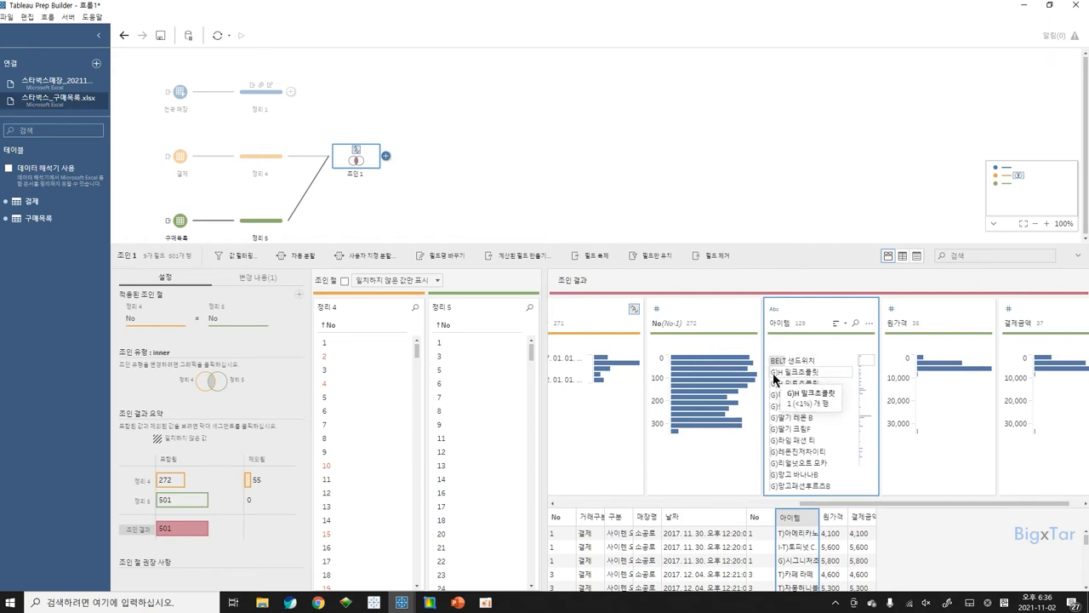
left_click(866, 390)
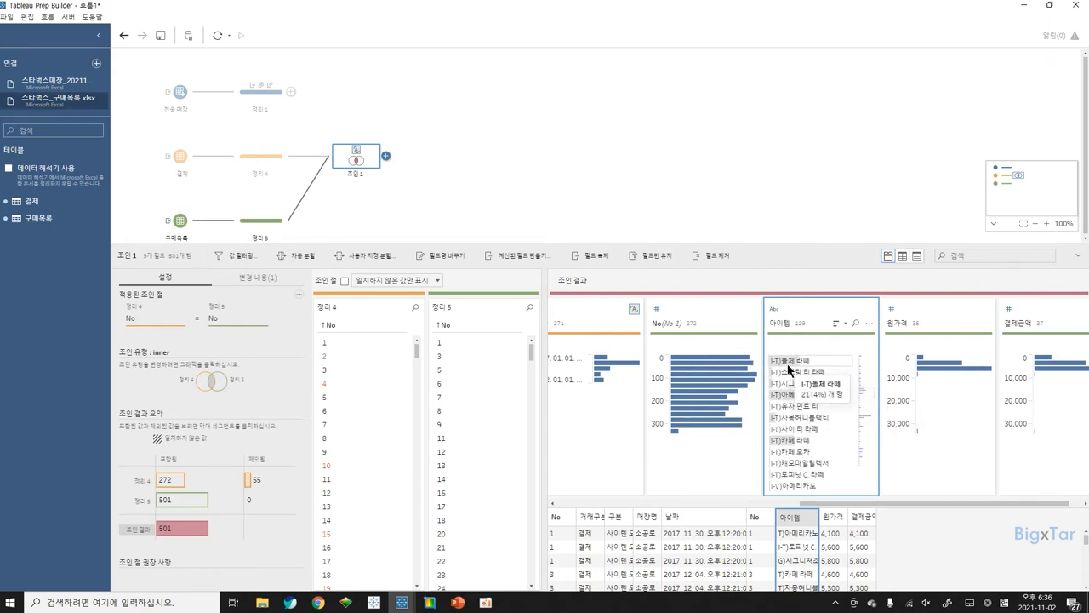
right_click(855, 302)
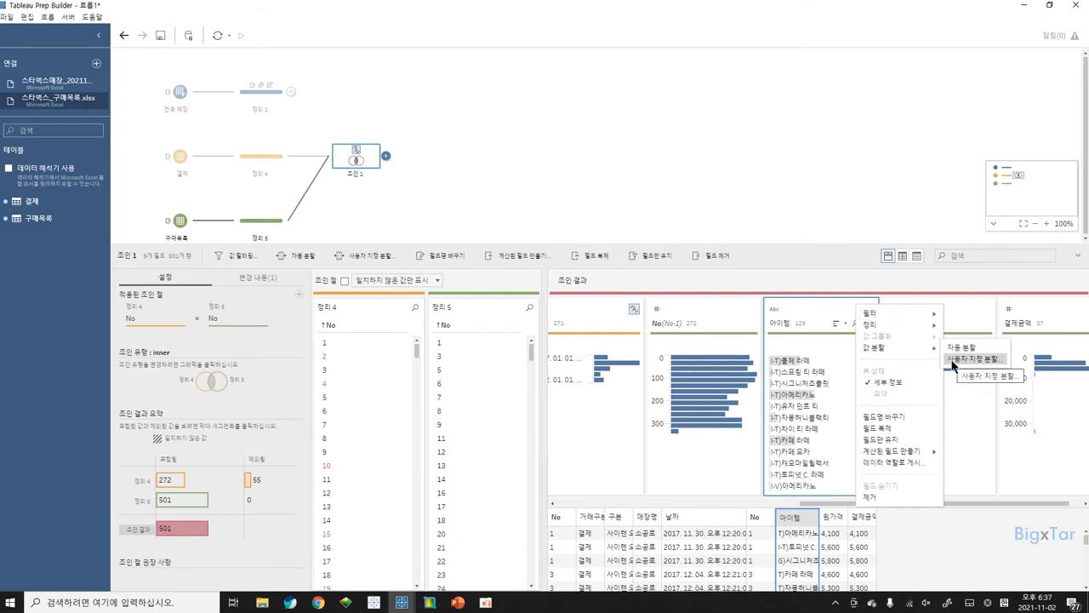
left_click(953, 361)
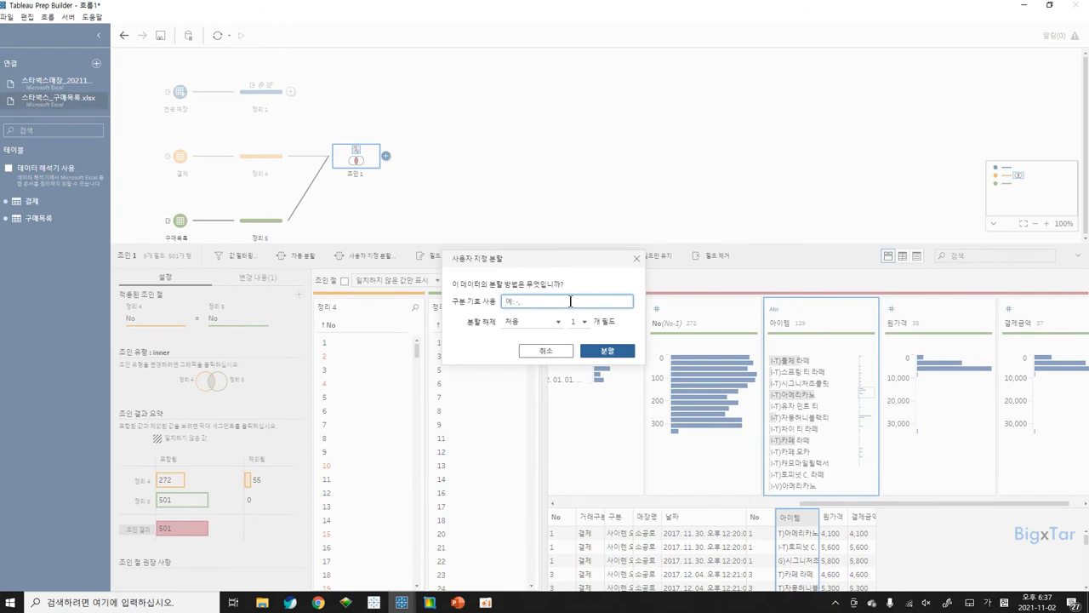
type(")")
left_click(530, 321)
left_click(524, 346)
left_click(584, 322)
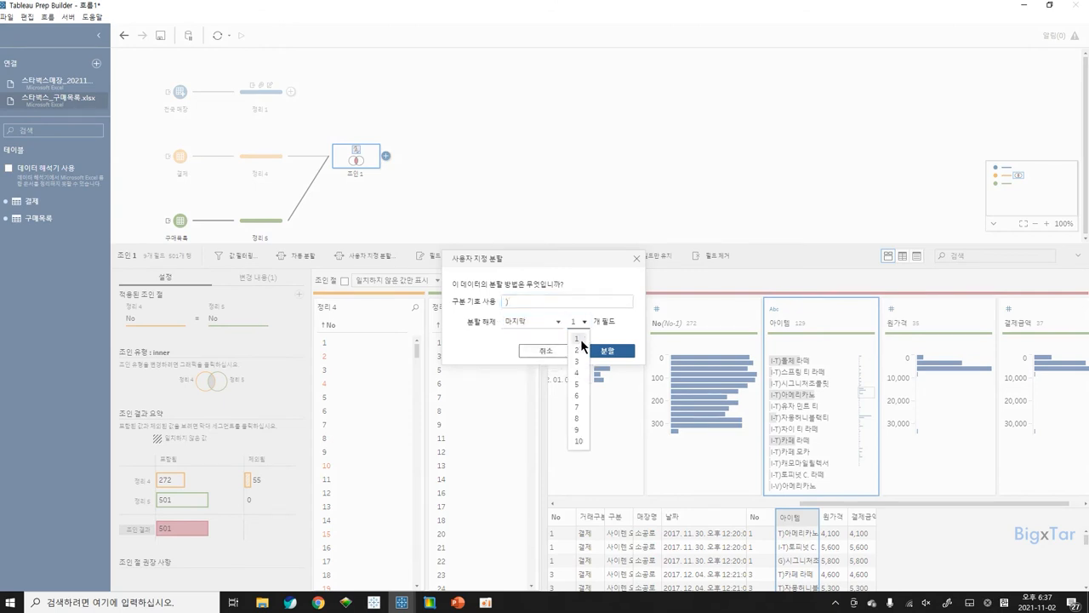
left_click(582, 348)
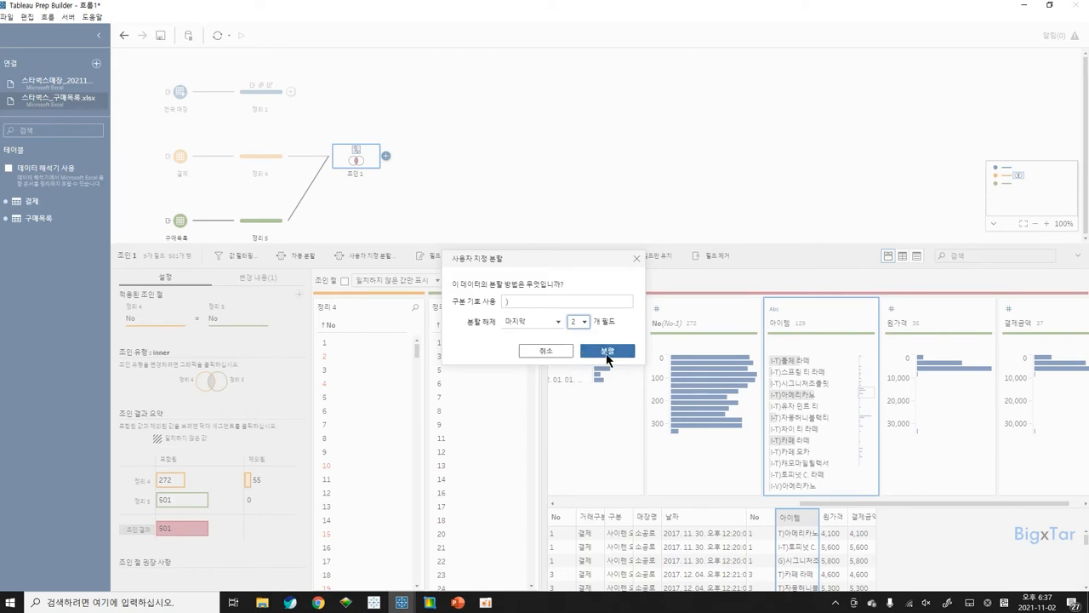
left_click(607, 353)
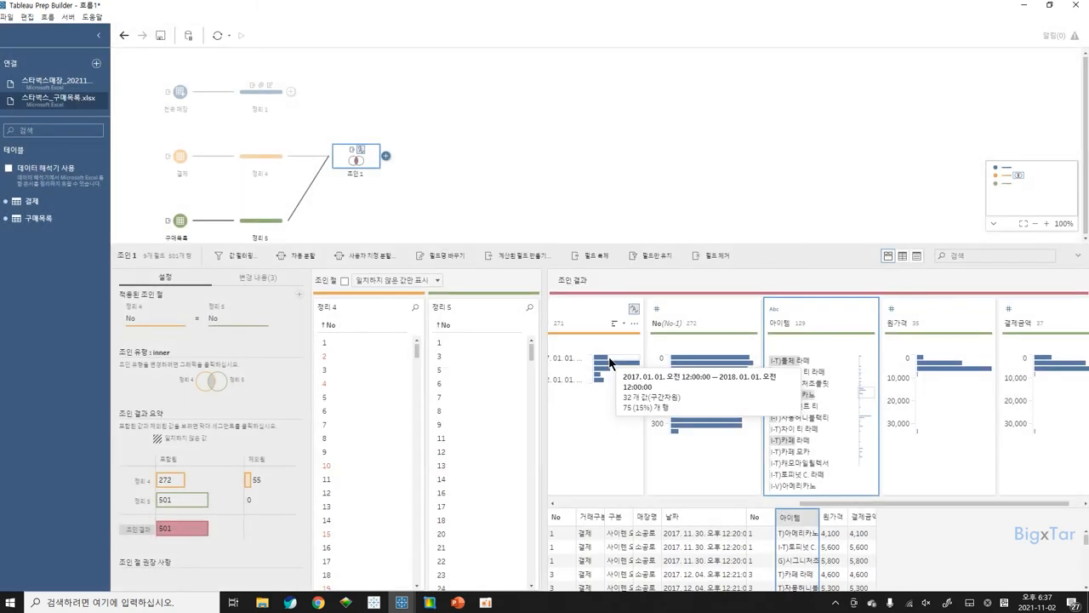
left_click(274, 277)
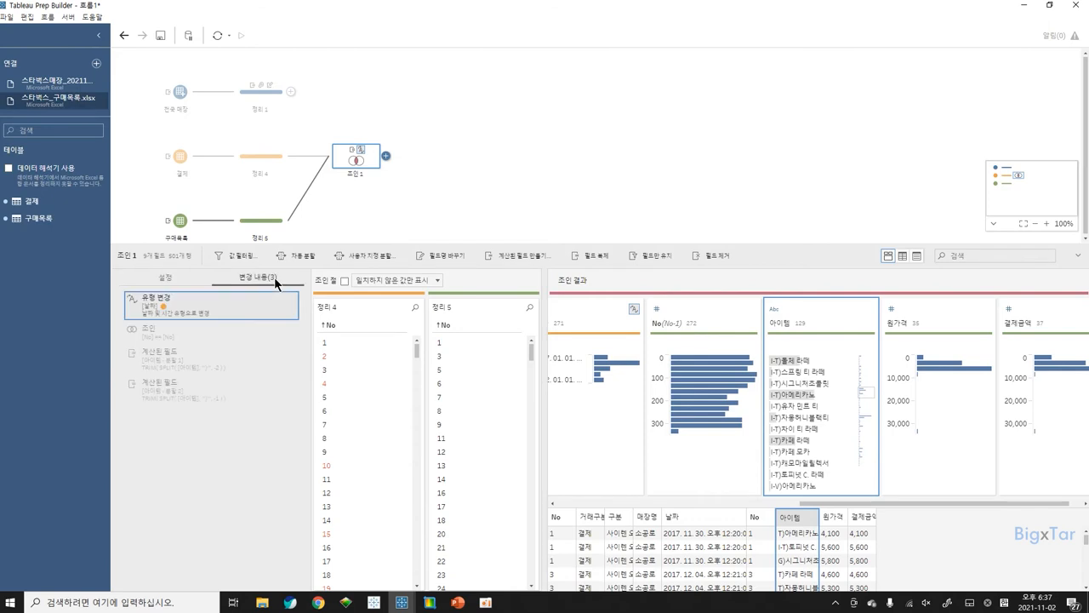
left_click(176, 401)
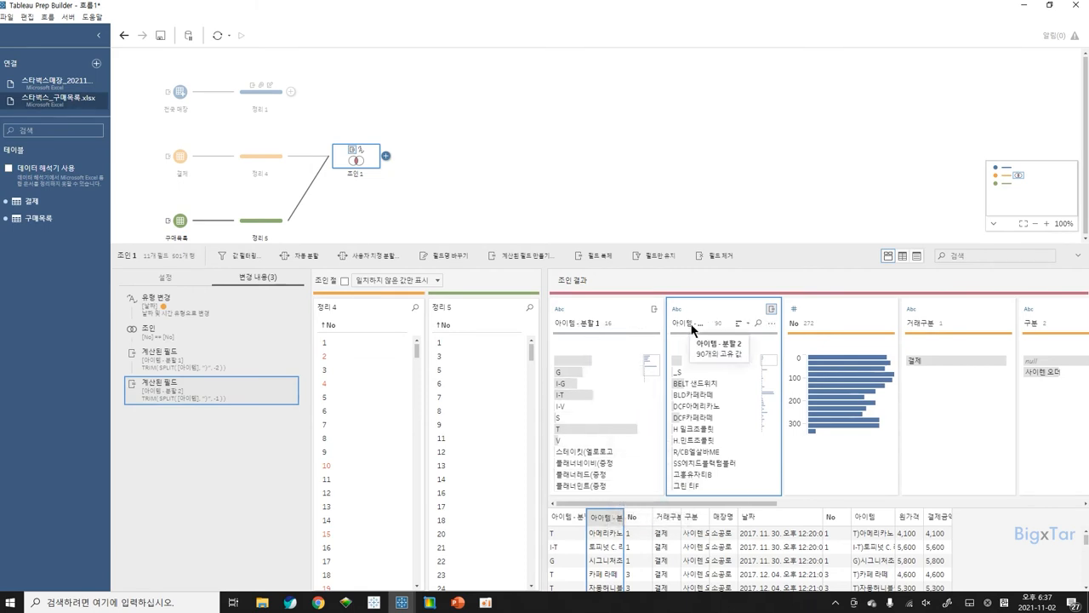
Check the 아이템 - 분할 1 values and add a wildcard match filter on 아이템 that excludes values containing 플래너.
scroll(603, 408, "down", 2)
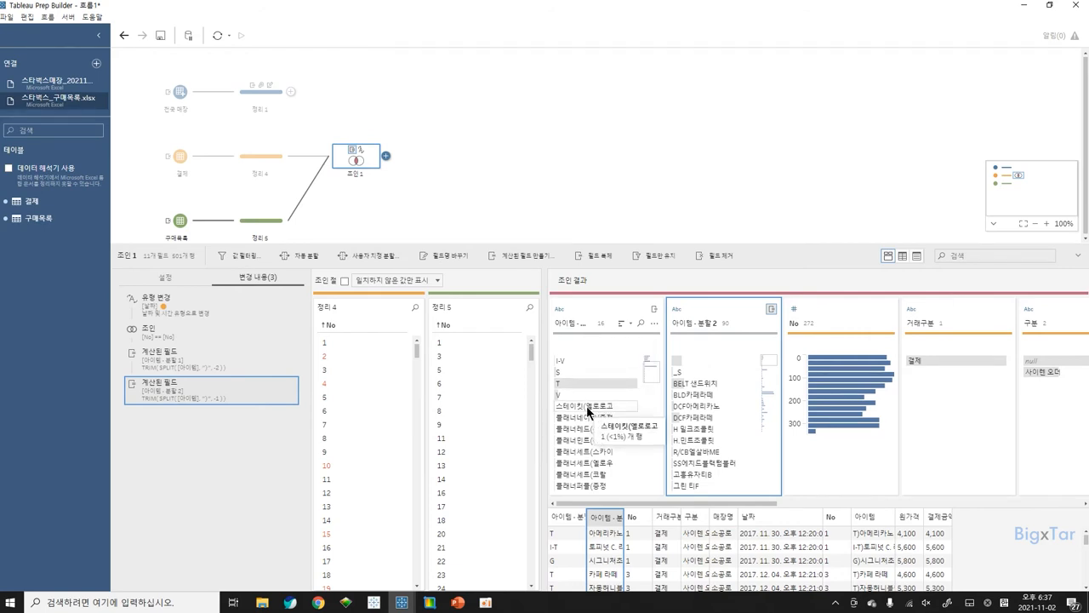
scroll(566, 397, "up", 2)
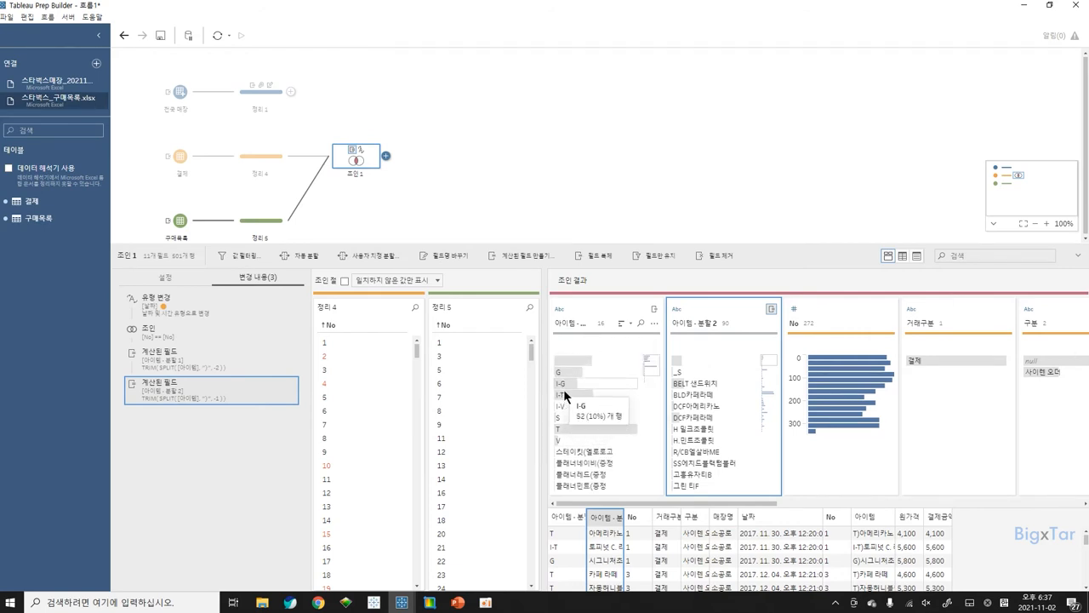
scroll(575, 467, "down", 2)
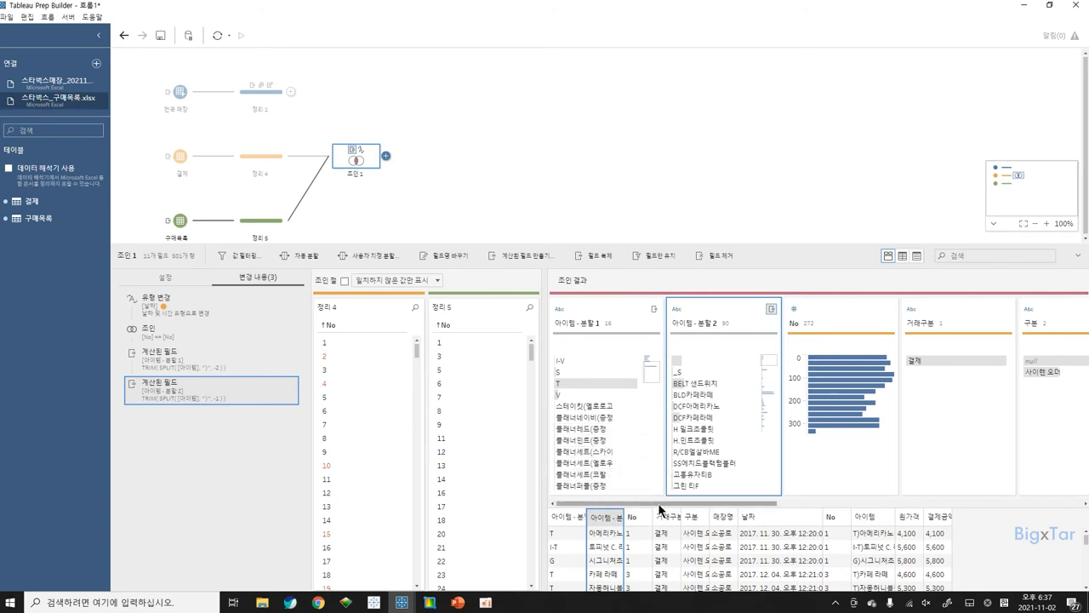
left_click_drag(660, 503, 960, 505)
left_click(778, 324)
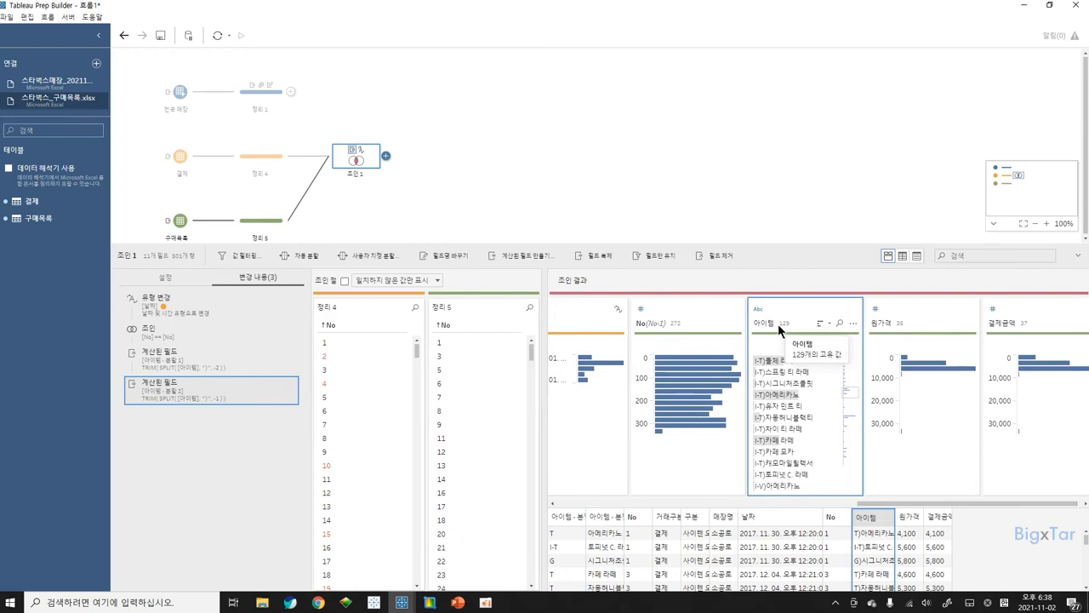
left_click(849, 324)
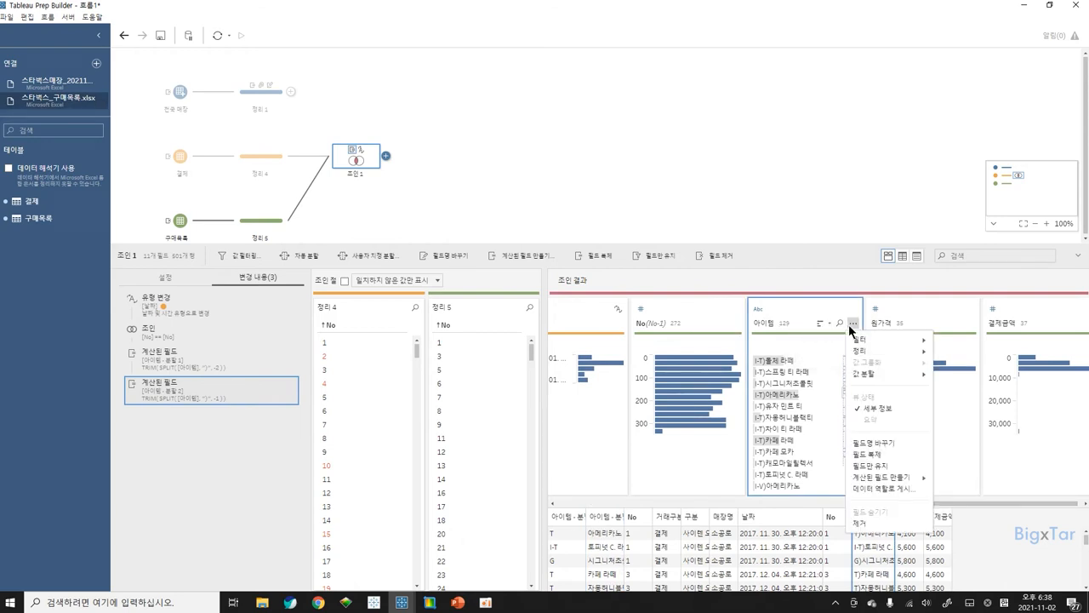
mouse_move(859, 339)
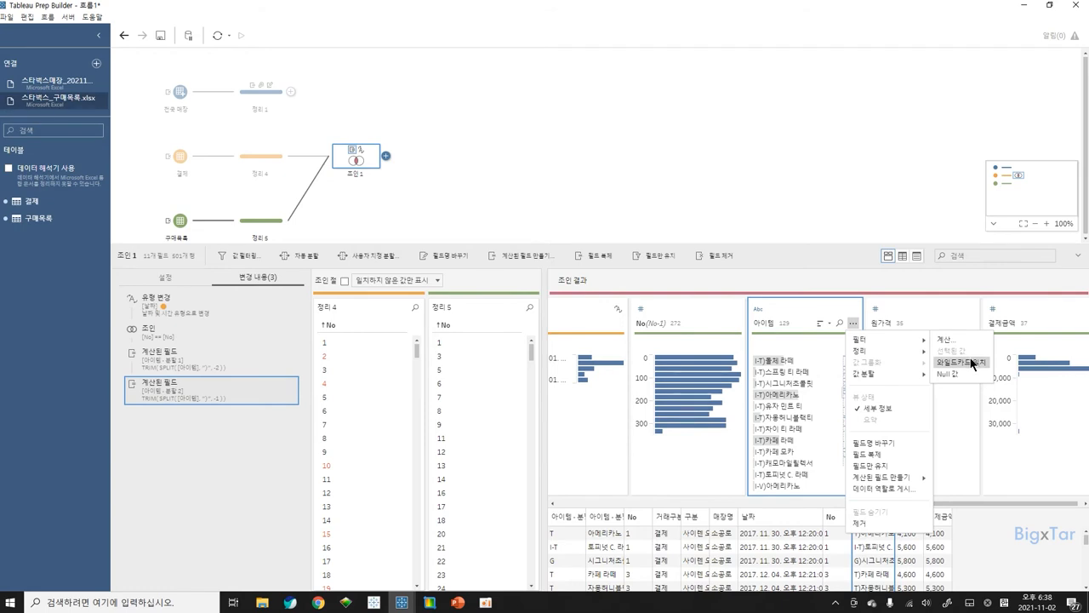
left_click(974, 364)
type("프ㄹ")
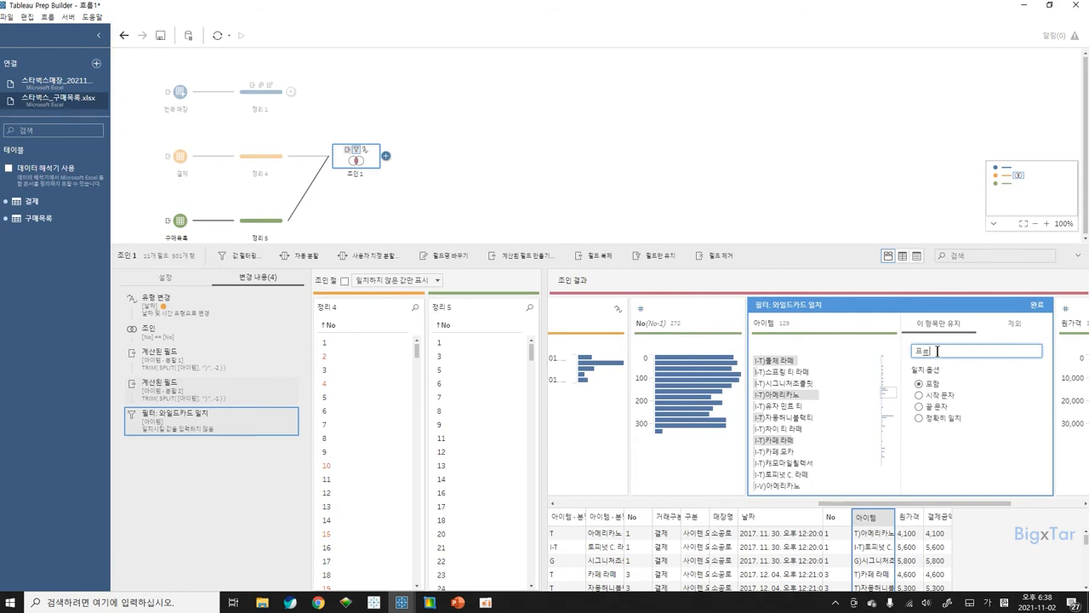
type("레넌")
left_click(1021, 319)
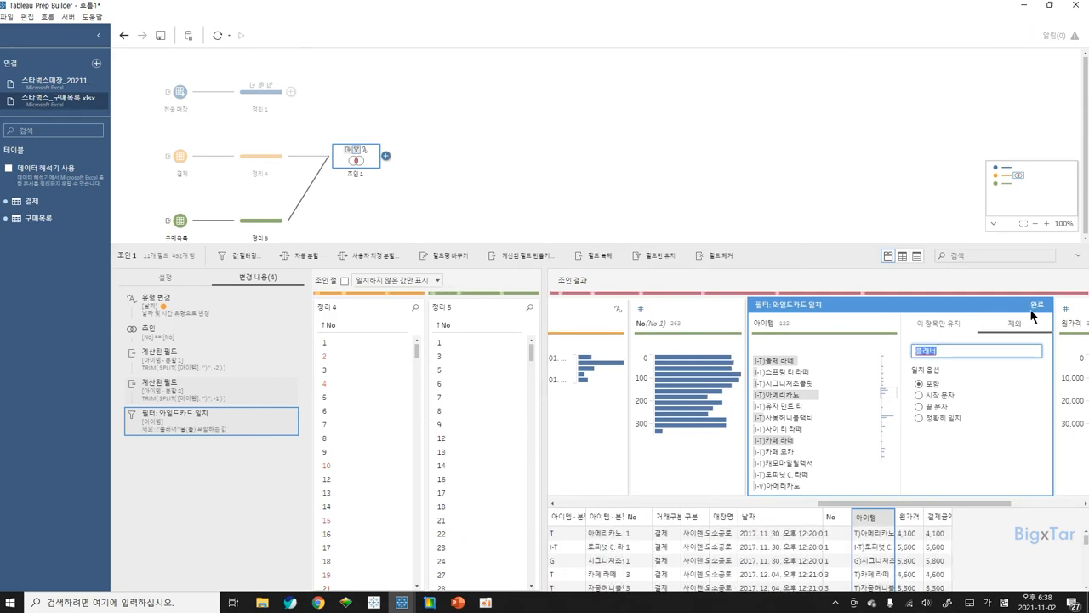
left_click(1036, 305)
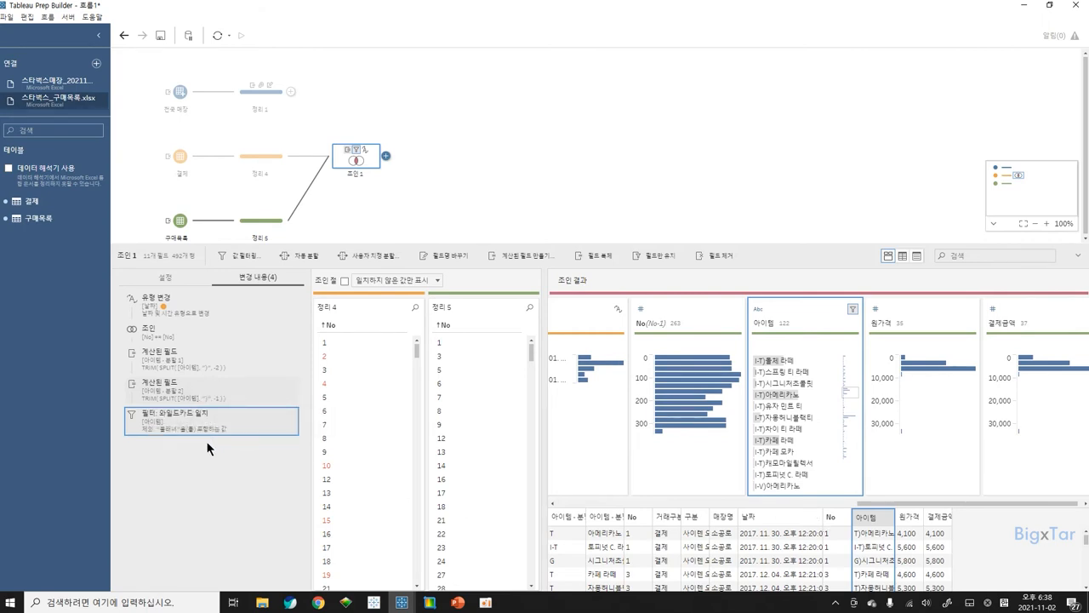
Add a second wildcard match filter on the 아이템 field that excludes values containing 스테이킷.
left_click(853, 322)
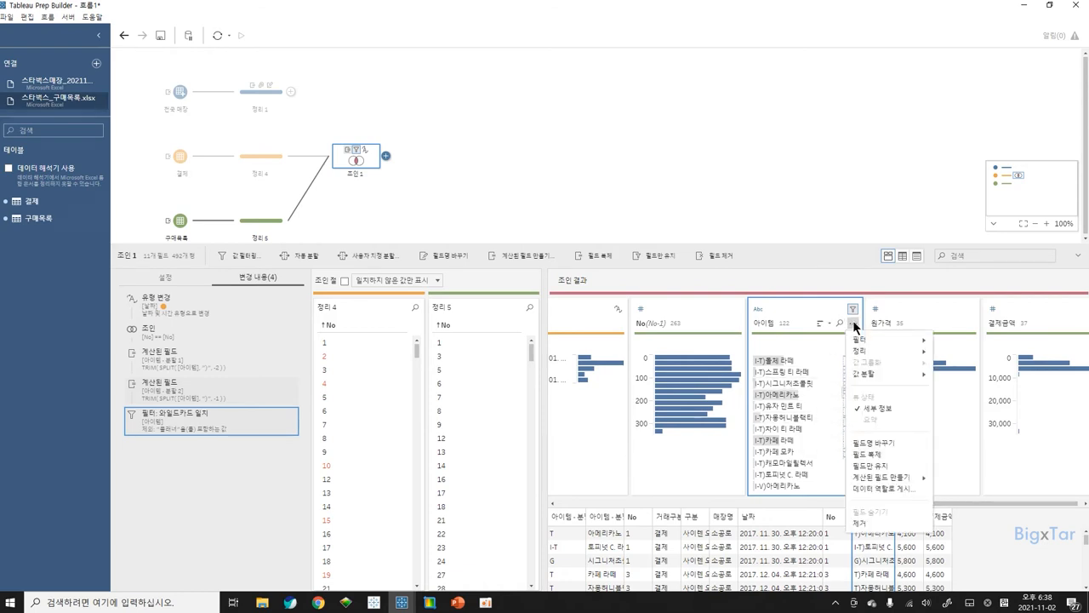
mouse_move(861, 340)
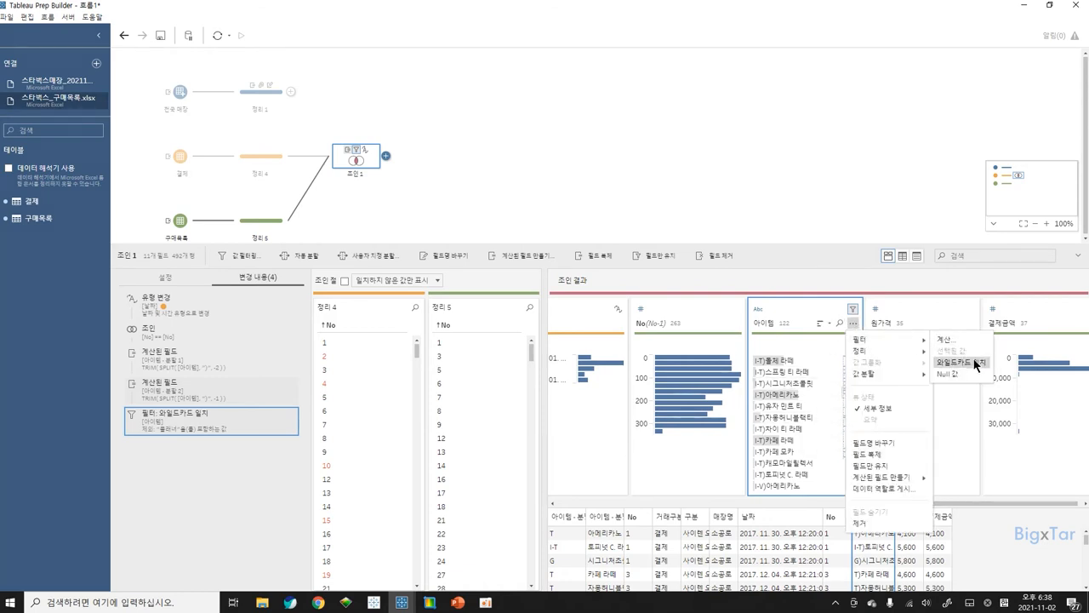
type("ㅅ")
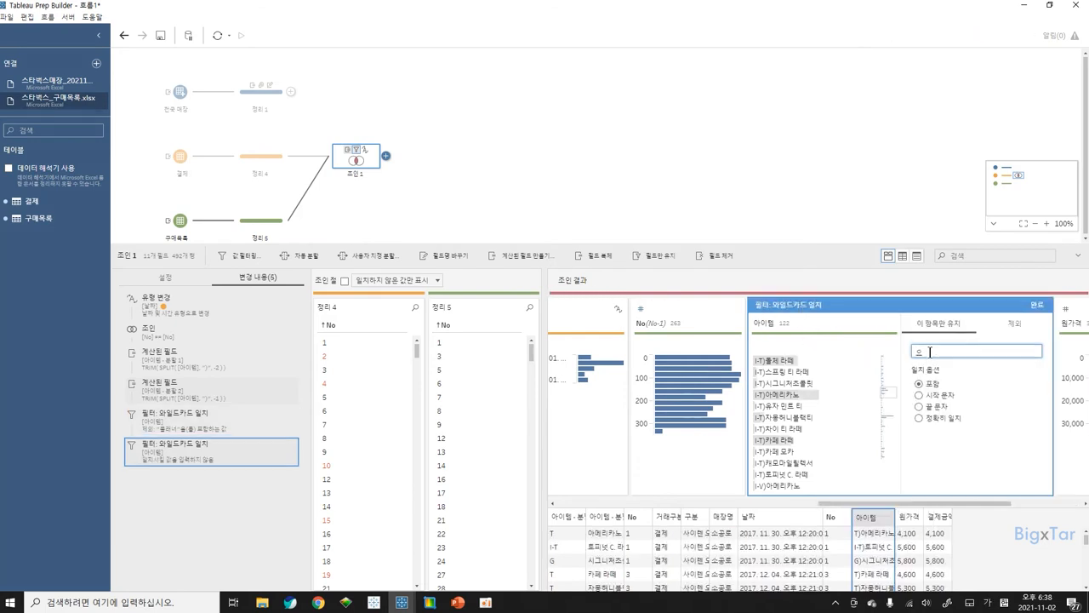
key("BackSpace")
type("스테이ㅋ")
left_click(1017, 321)
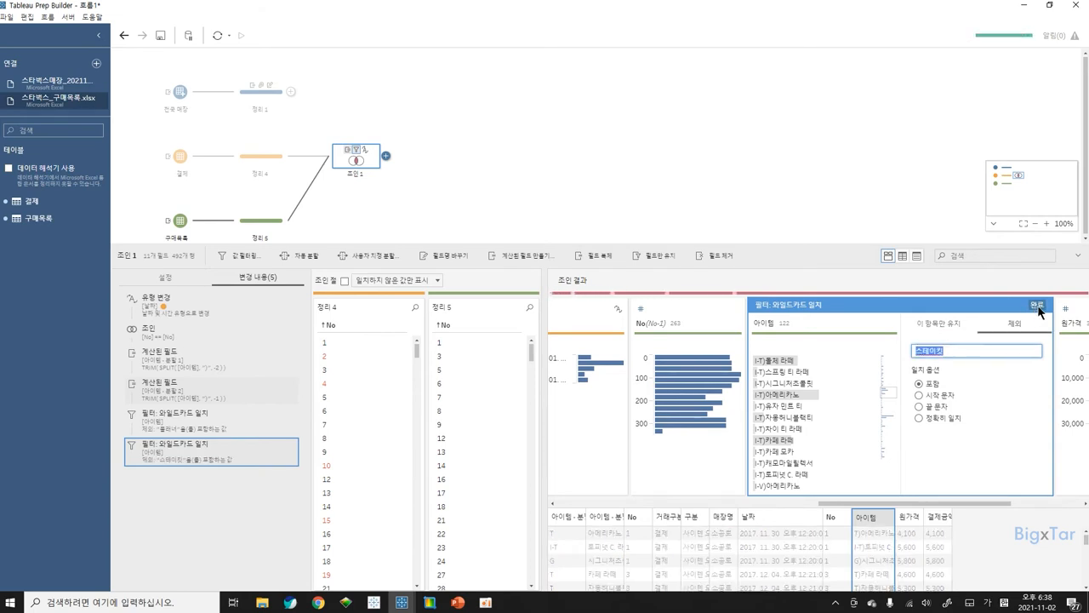
left_click(1037, 304)
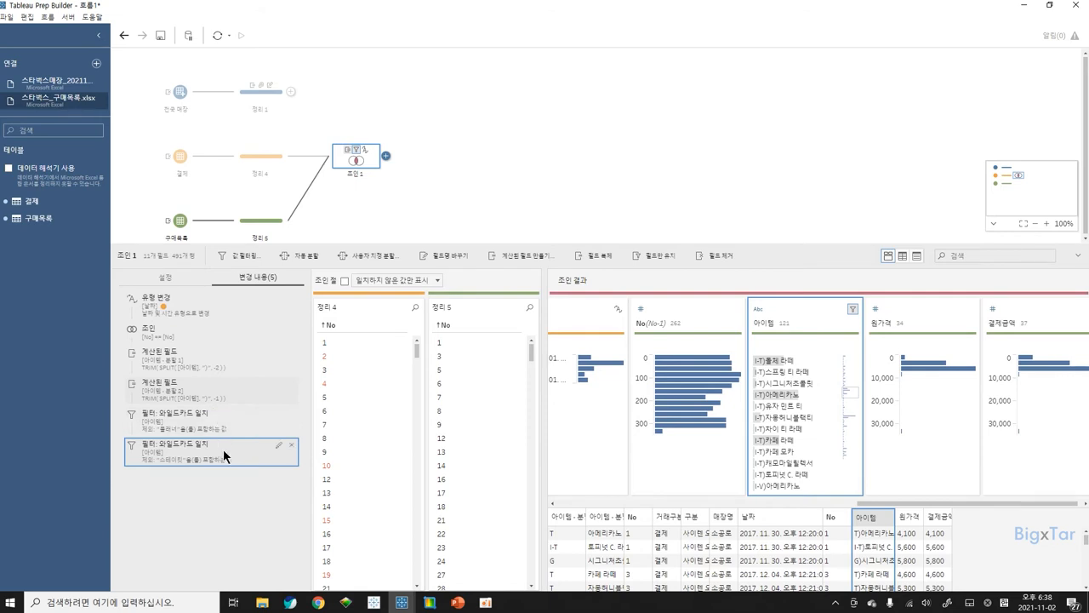
Split the 아이템 - 분할 1 field on the delimiter - into the last 2 fields and show the resulting split fields.
left_click_drag(876, 504, 519, 508)
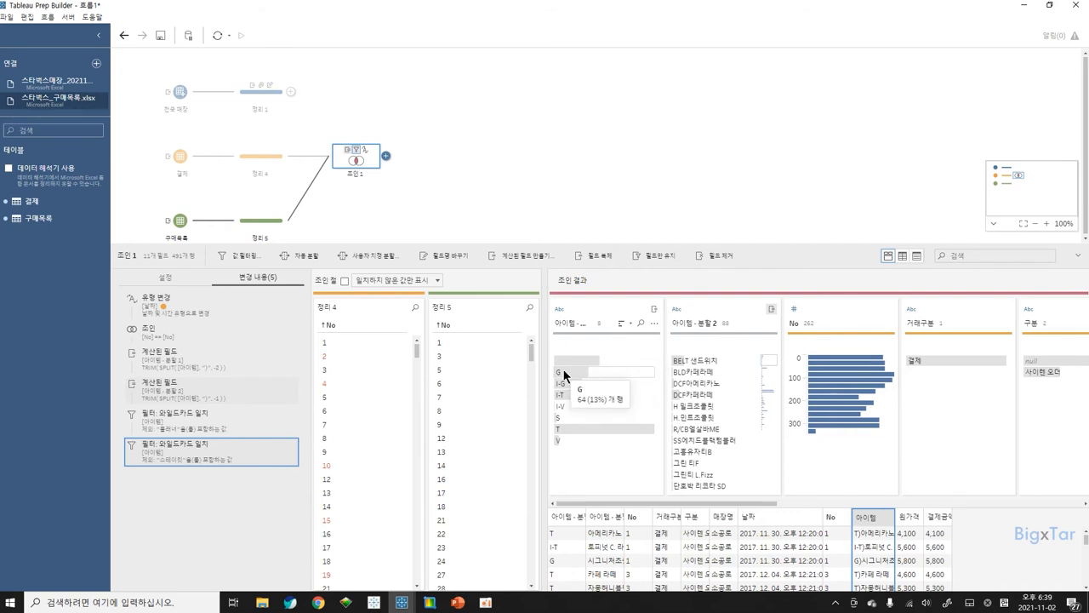
left_click(654, 323)
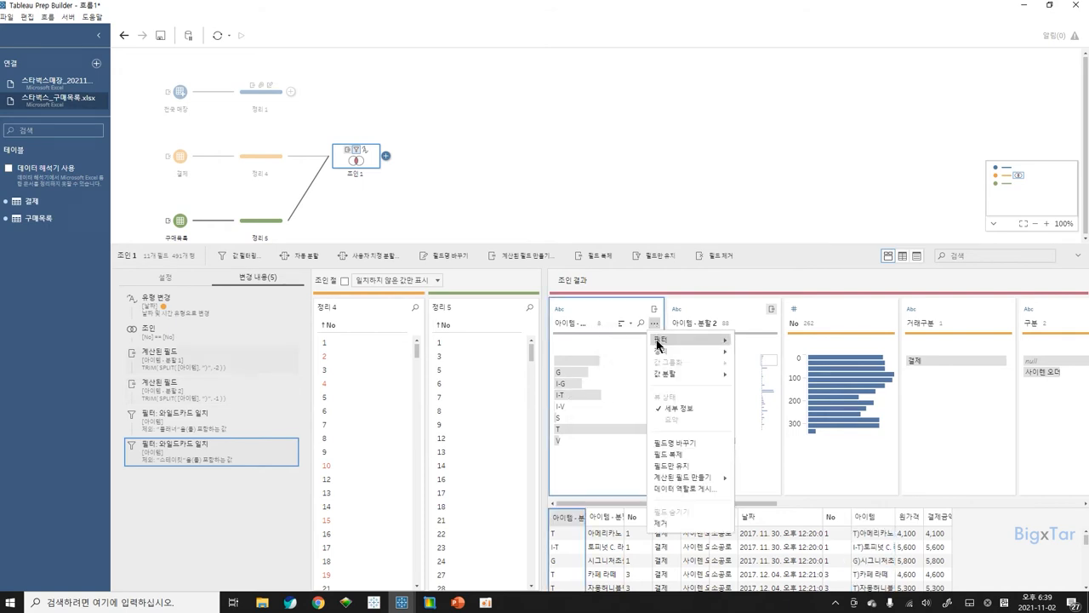
mouse_move(668, 374)
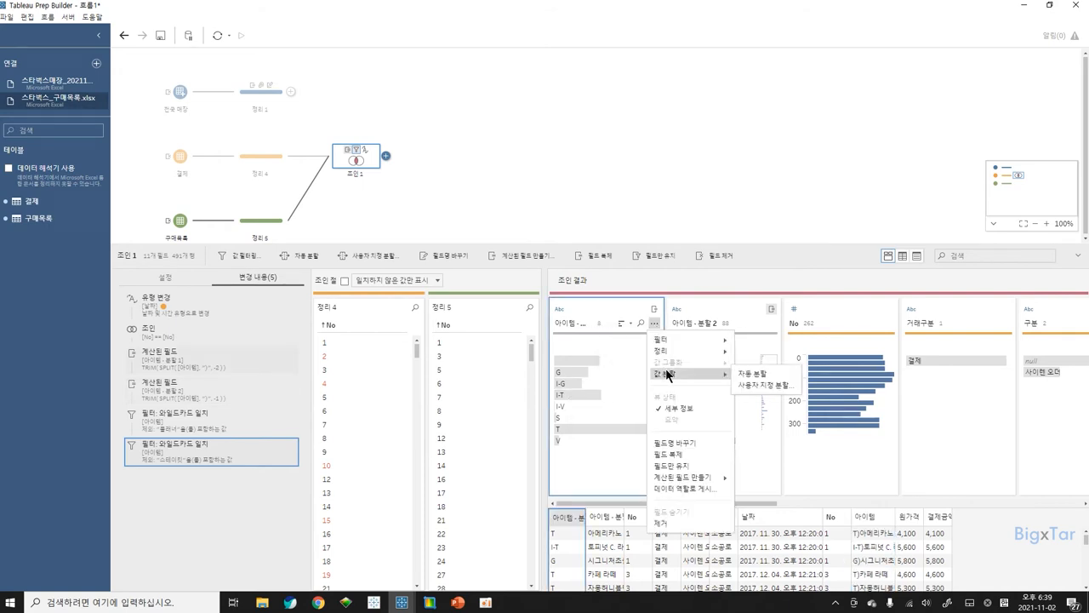
left_click(745, 383)
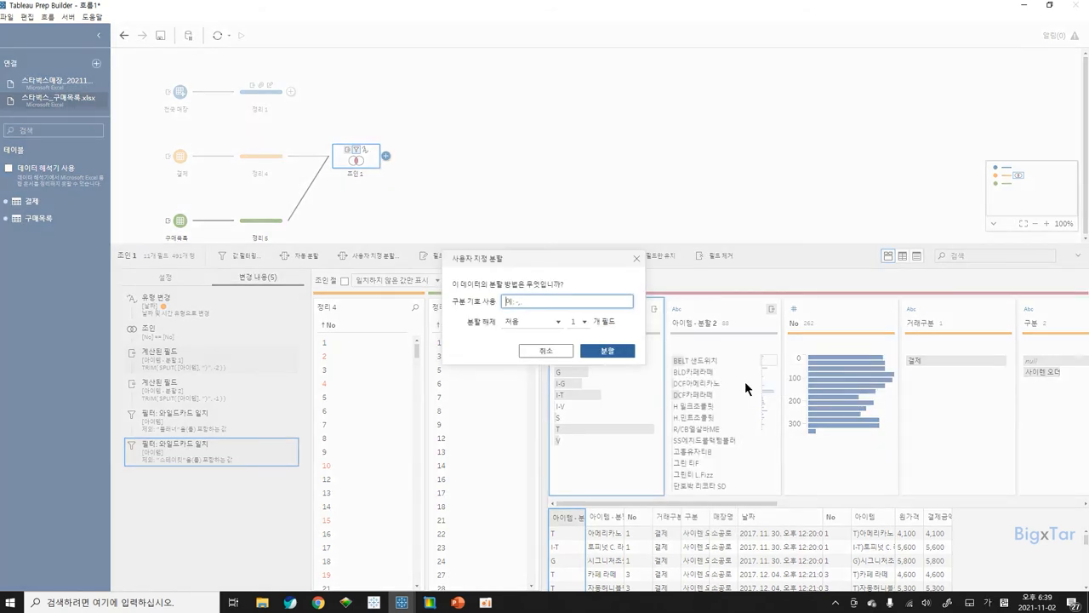
type("-")
left_click(537, 321)
left_click(522, 349)
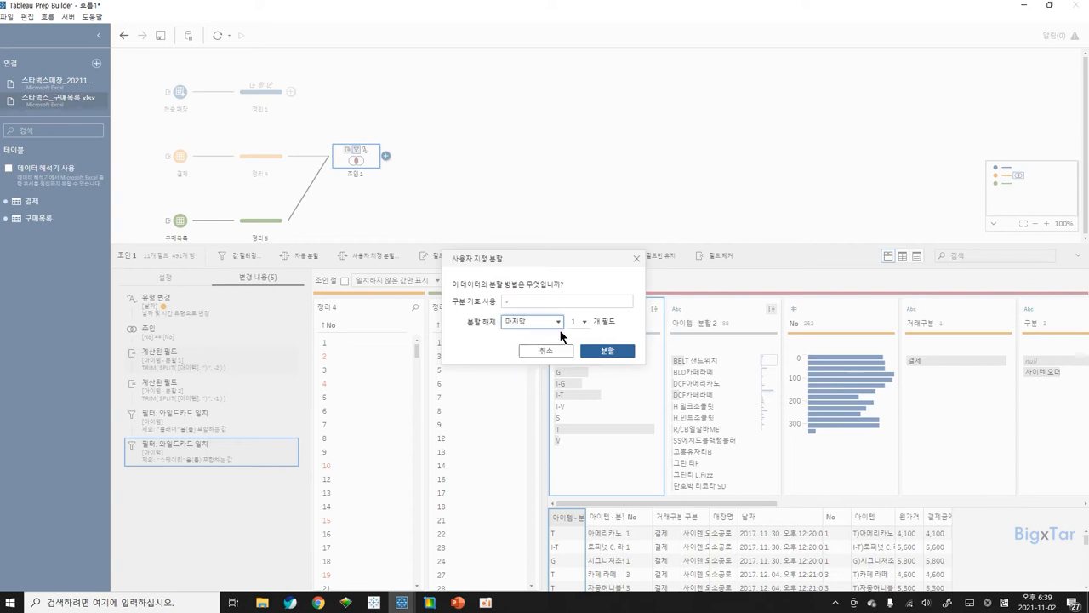
left_click(576, 320)
left_click(586, 347)
left_click(620, 357)
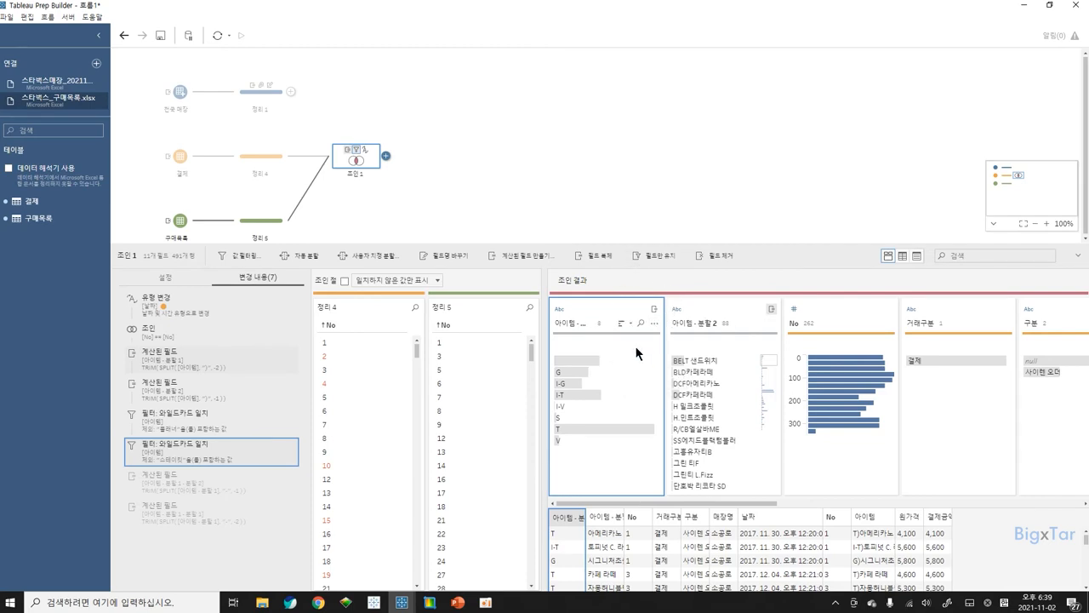
left_click(206, 519)
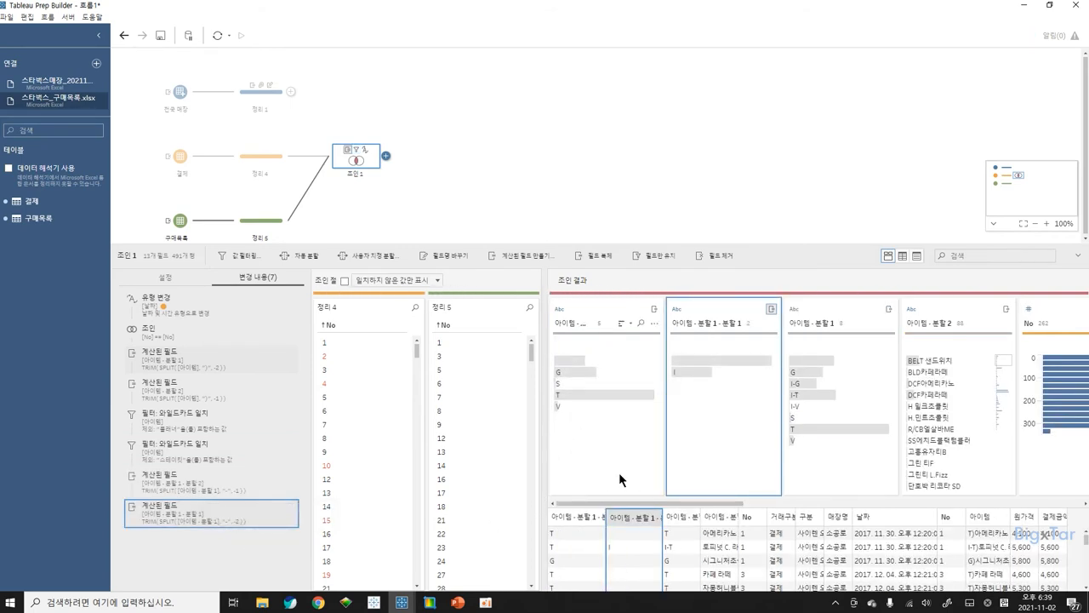
Rename the 아이템 - 분할 1 - 분할 2 field as Size.
double_click(571, 327)
type("tk")
key("BackSpace")
key("BackSpace")
key("Hangul")
type("size")
key("Return")
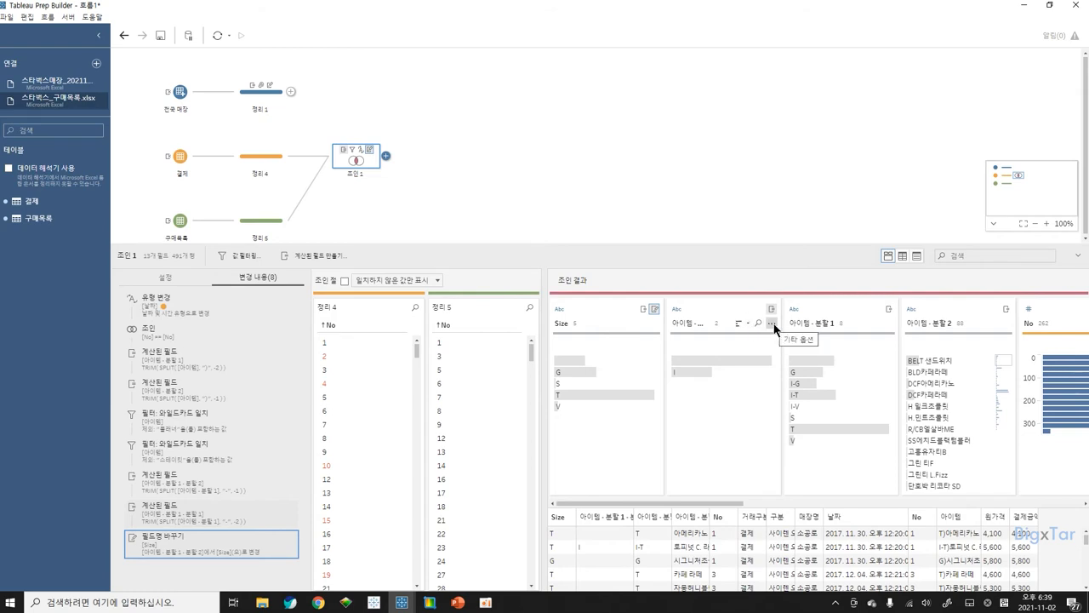
Create a custom calculated field named Iced with the formula IIF([아이템 - 분할 1 - 분할 1]='I','아이스','일반').
left_click(771, 323)
mouse_move(807, 479)
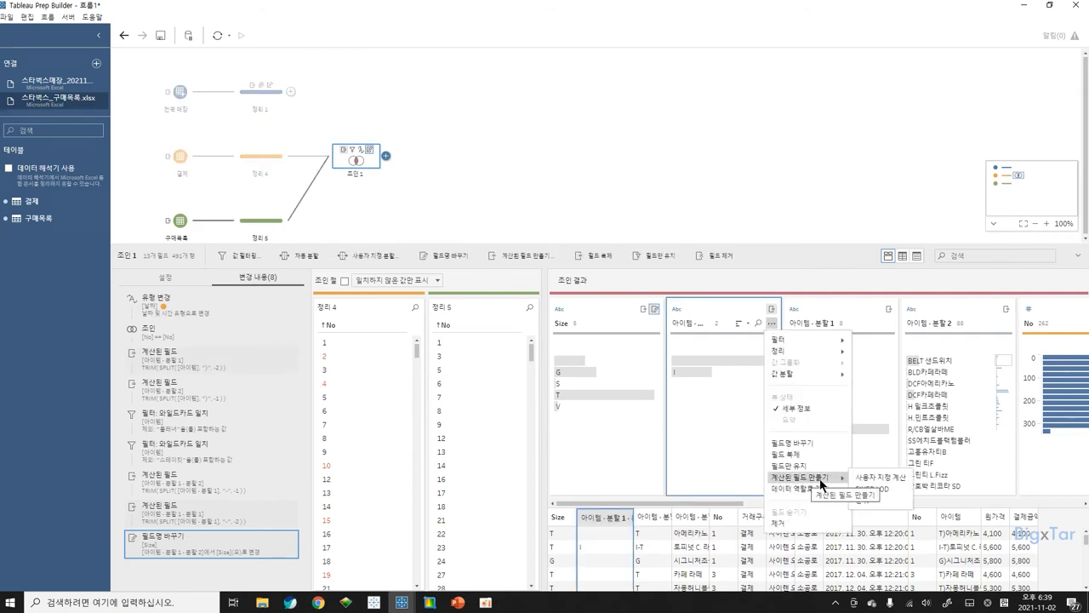
left_click(890, 482)
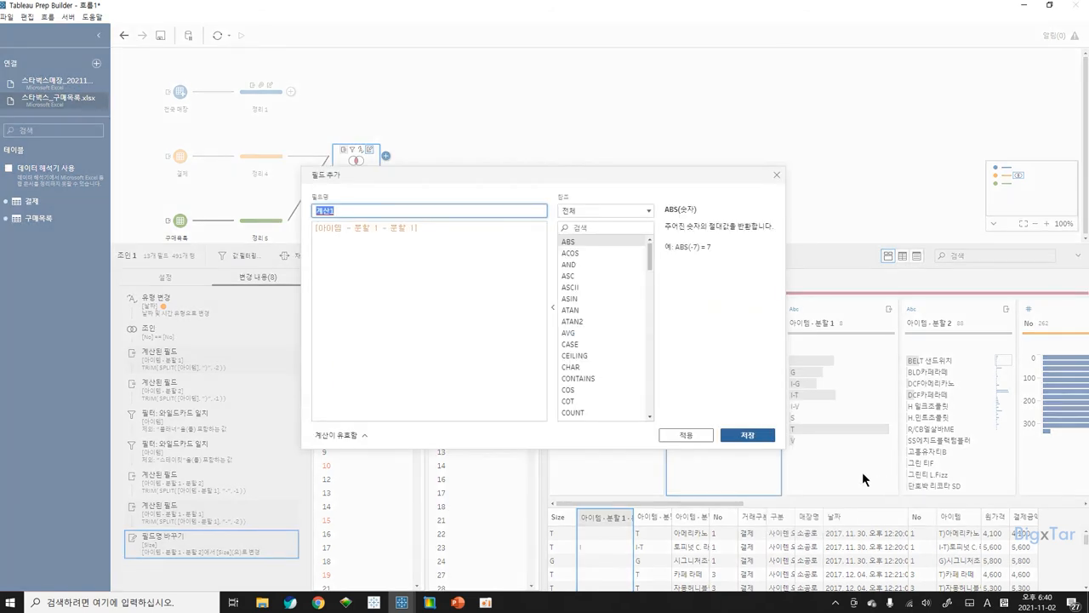
key("BackSpace")
type("Iced")
type("IIF(")
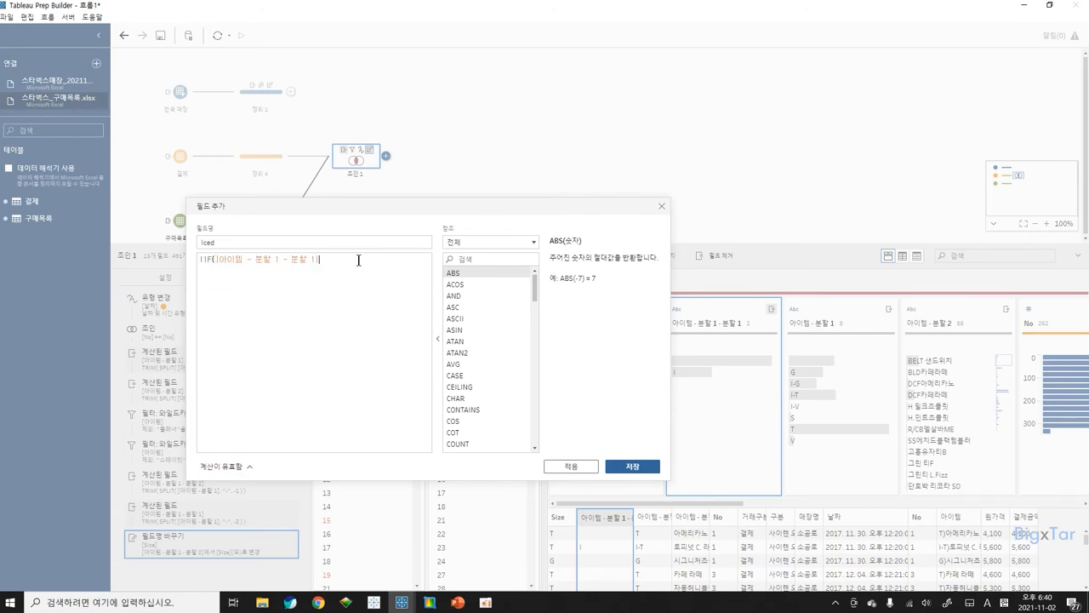
type("='I','이")
type("이스','")
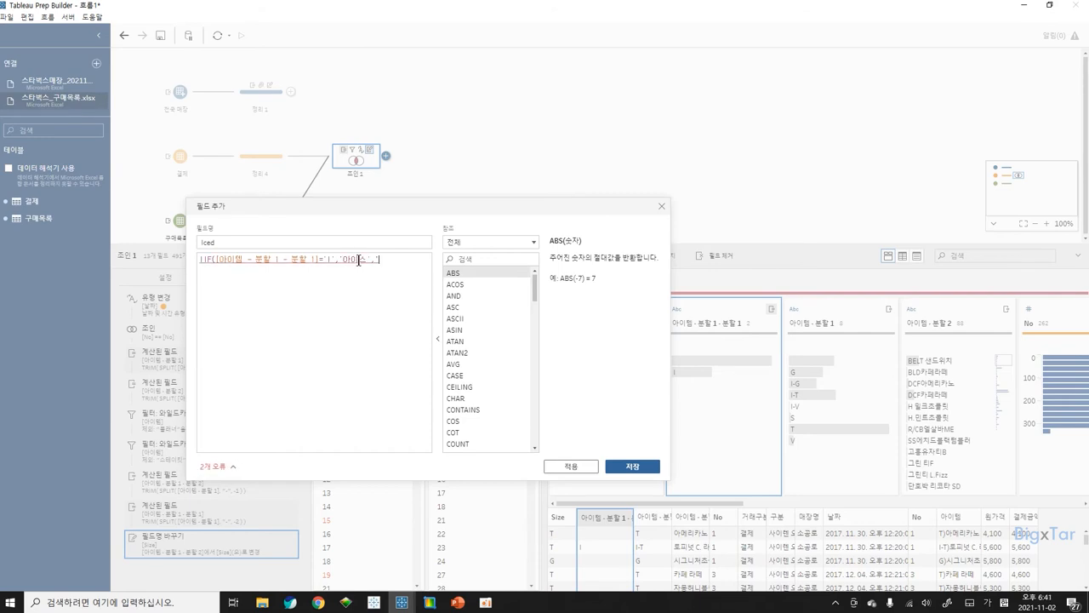
type("일반')")
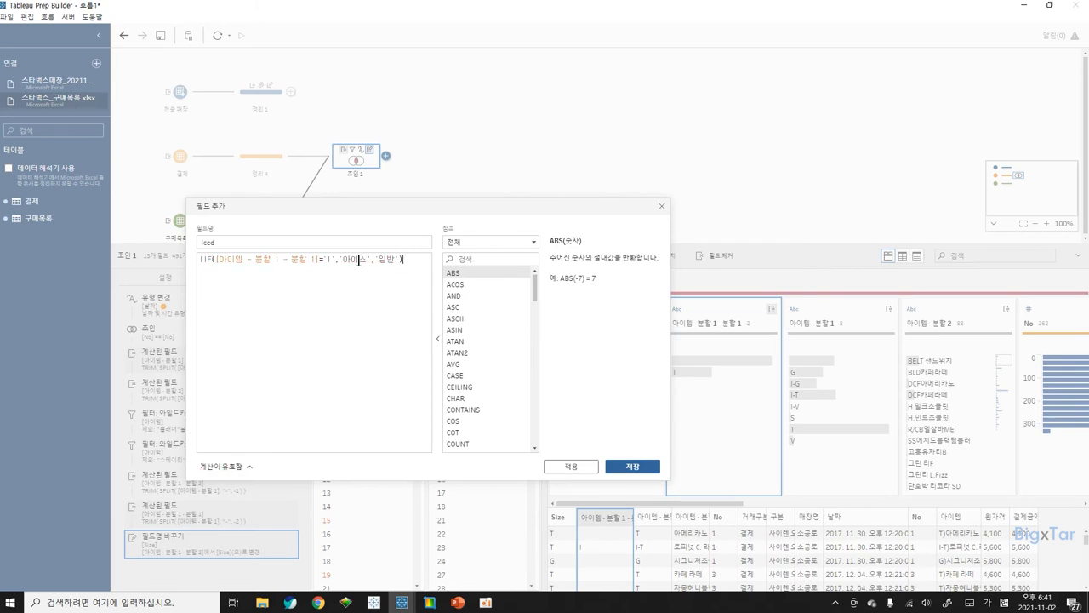
left_click(633, 468)
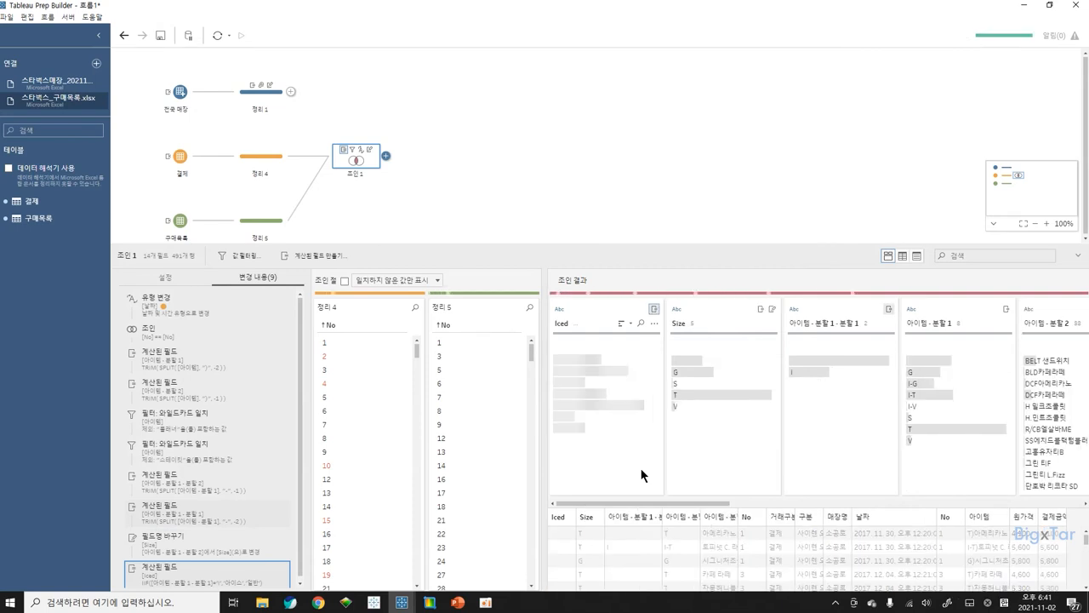
mouse_move(573, 361)
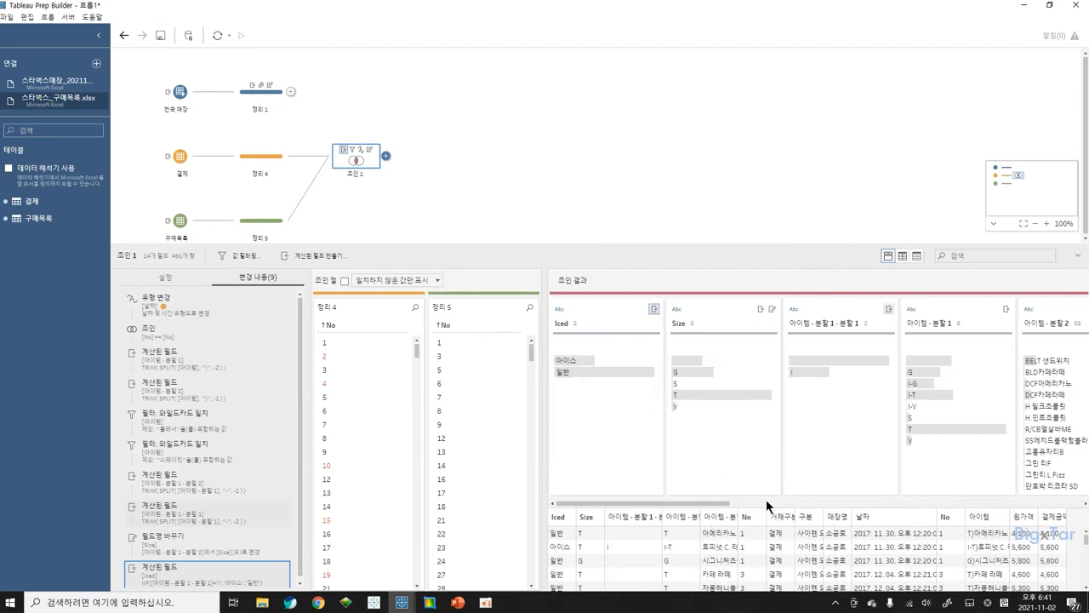
Start a custom calculated field from the 구분 field and name it 결제 유형.
left_click_drag(721, 503, 928, 505)
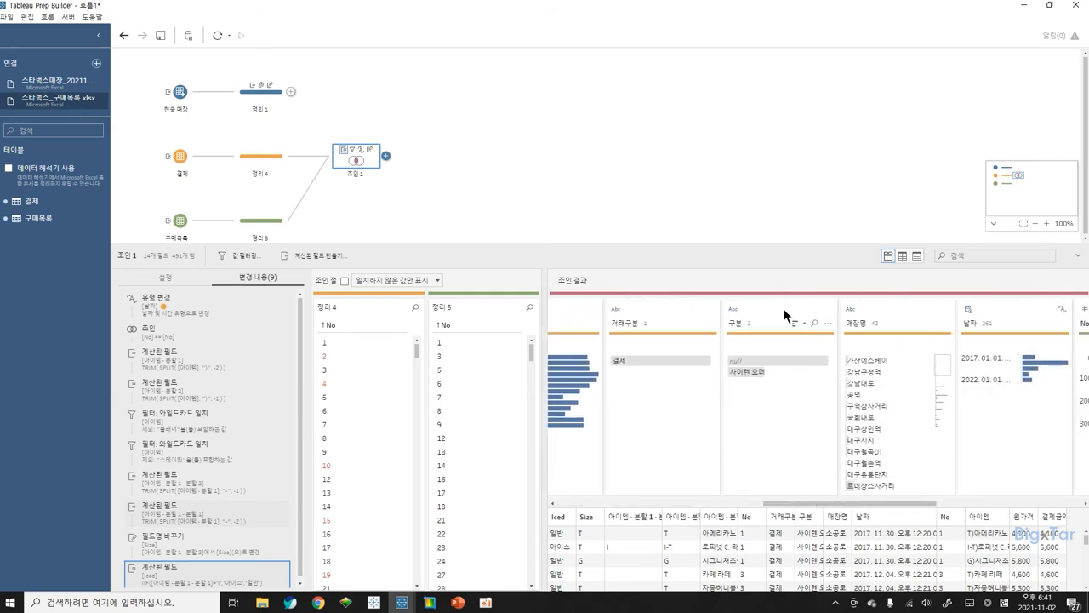
mouse_move(765, 366)
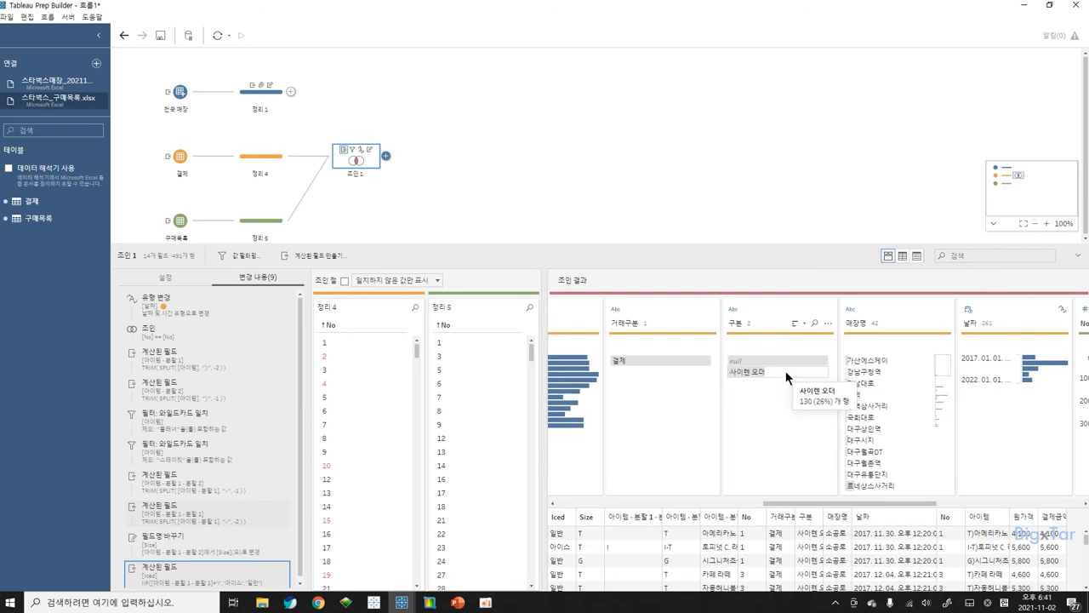
left_click(828, 323)
mouse_move(866, 479)
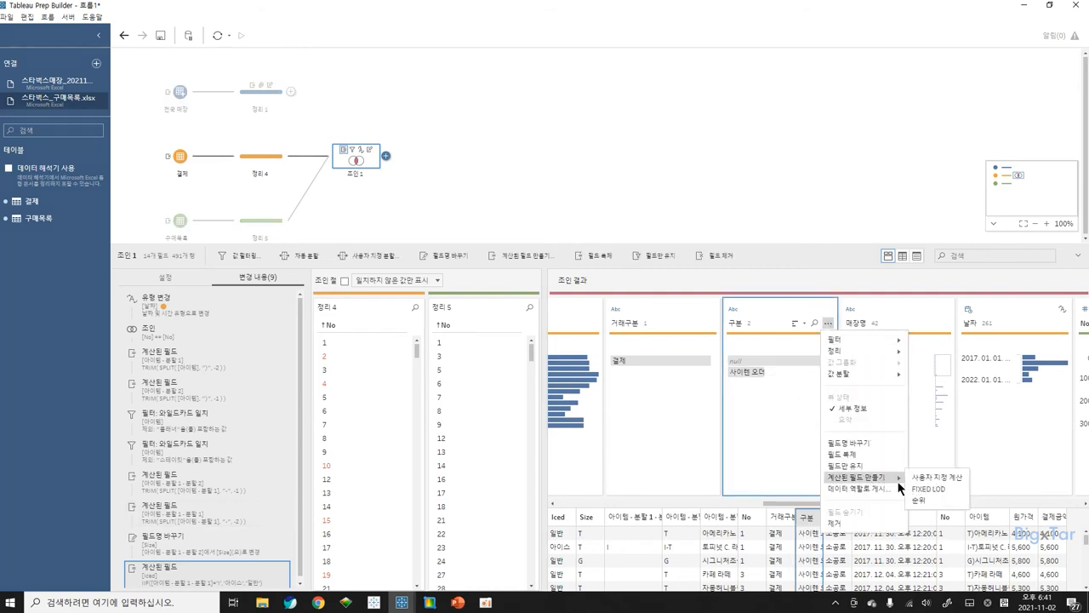
left_click(934, 482)
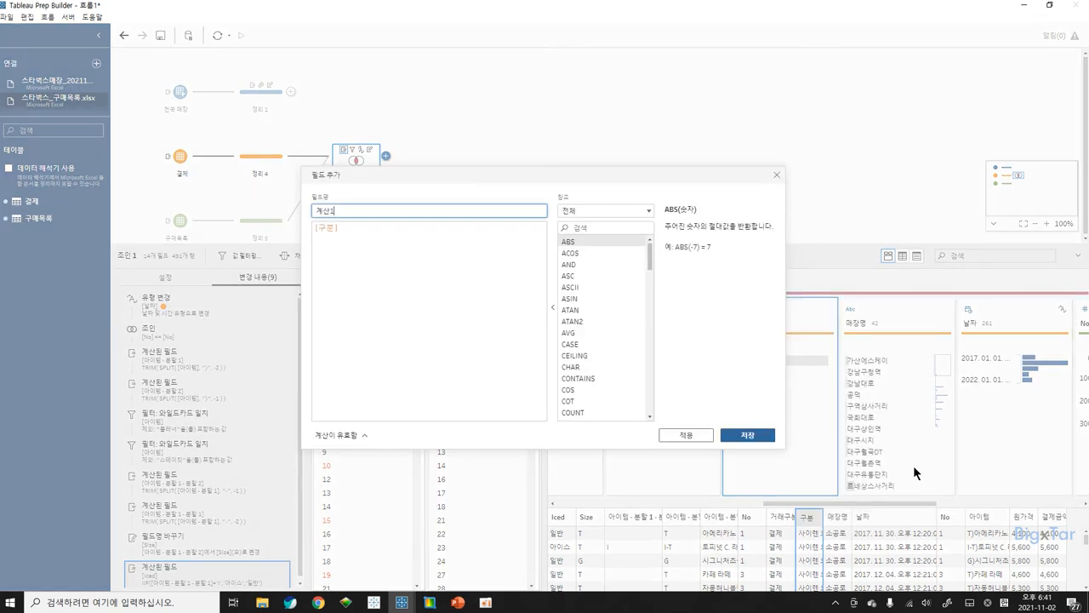
type("결제 유형")
left_click(377, 226)
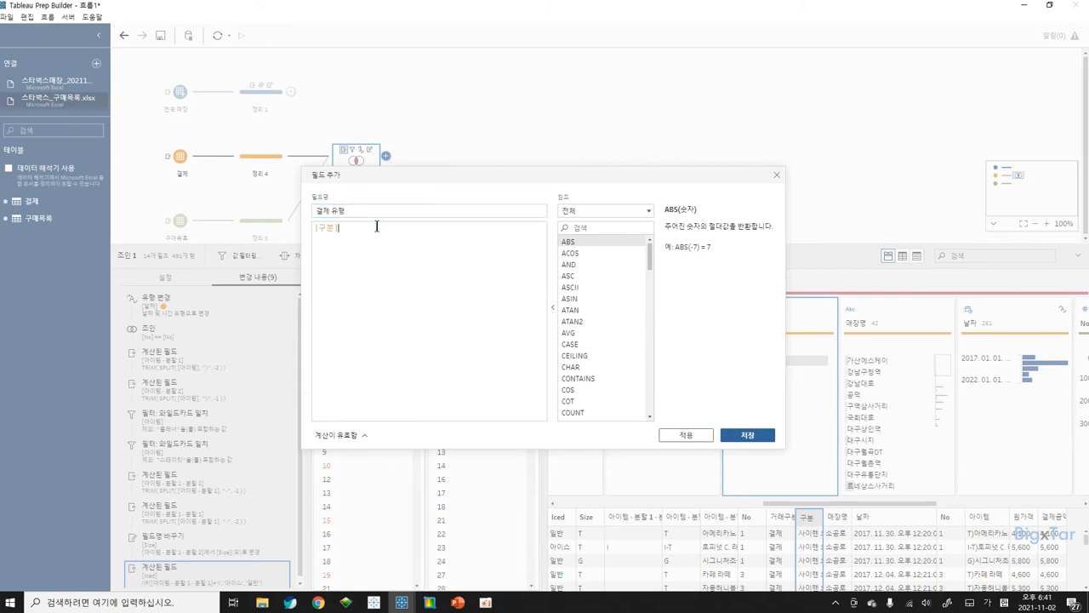
Set the 결제 유형 formula to IFNULL([구분],'매장 결제'), save the field and check its values.
key("Home")
type("IFNUL")
key("Return")
type(",")
type("'")
type("aowk")
key("BackSpace")
key("BackSpace")
key("BackSpace")
key("BackSpace")
key("Hangul")
type("매장 결제')")
left_click_drag(382, 173, 310, 177)
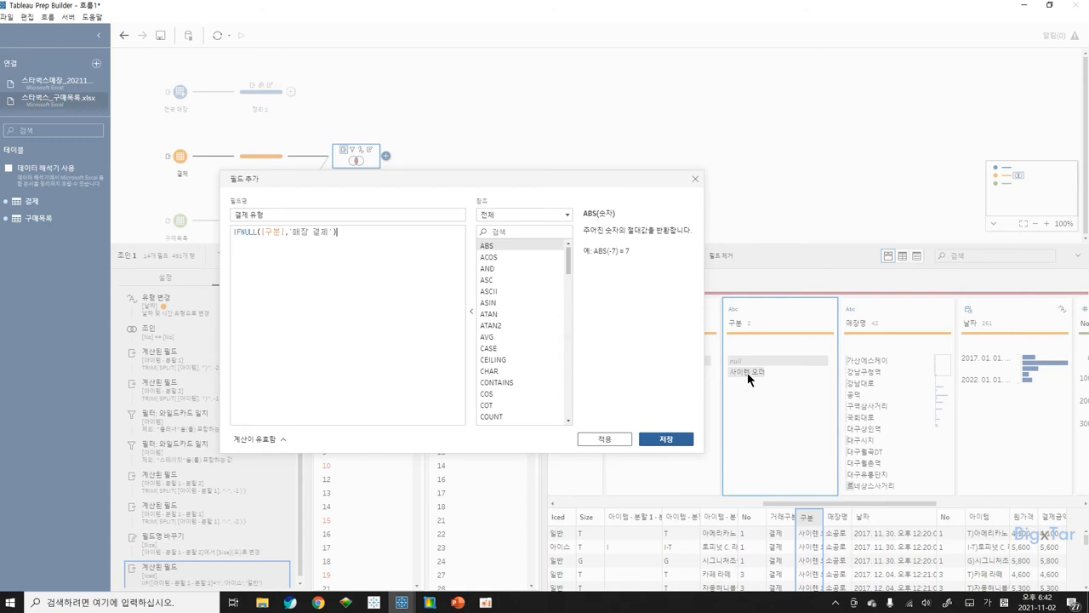
left_click(653, 437)
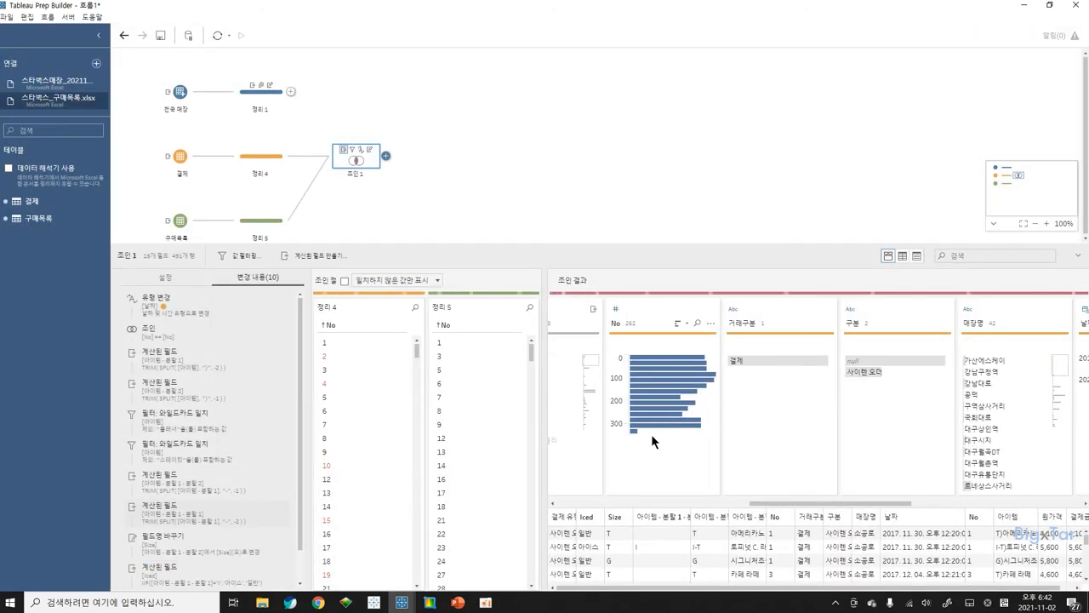
left_click_drag(777, 500, 564, 503)
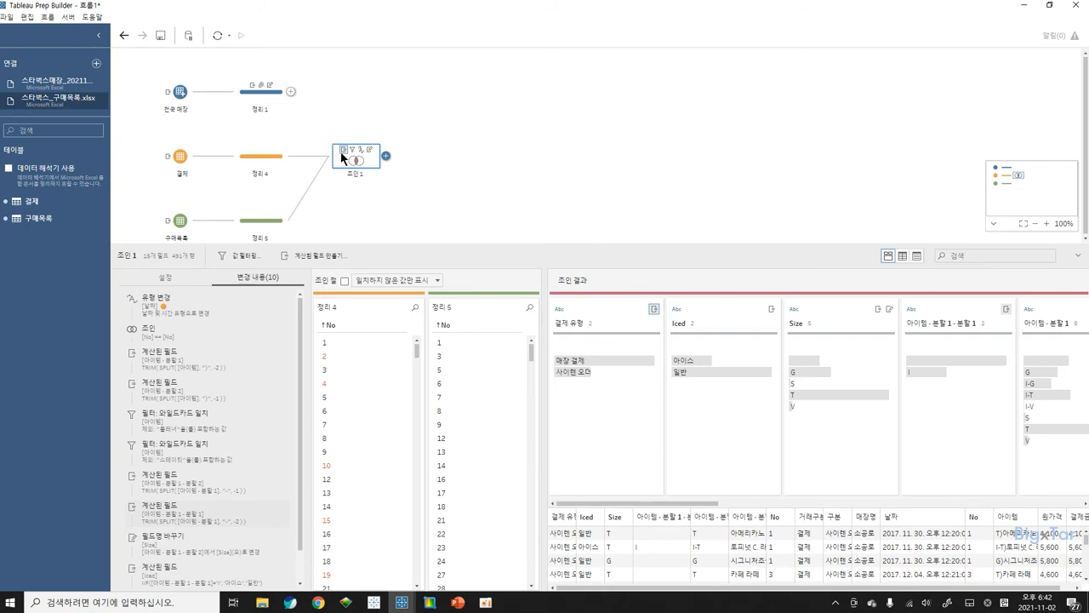
Join 조인 1 with the 정리 1 store data using the clause Store_NM = 매장명.
left_click_drag(367, 165, 299, 102)
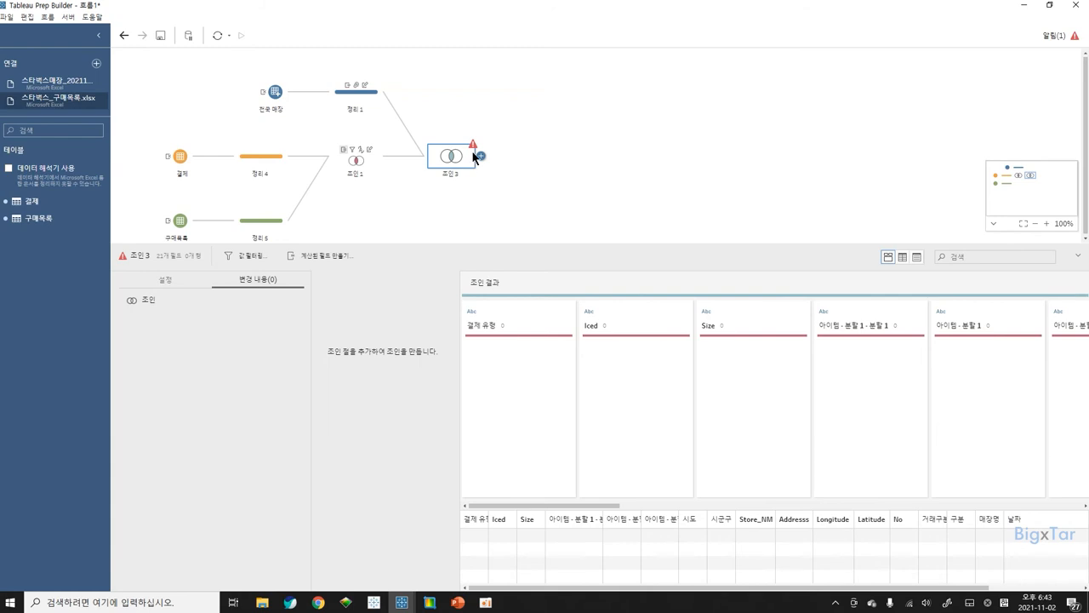
mouse_move(474, 147)
left_click(159, 281)
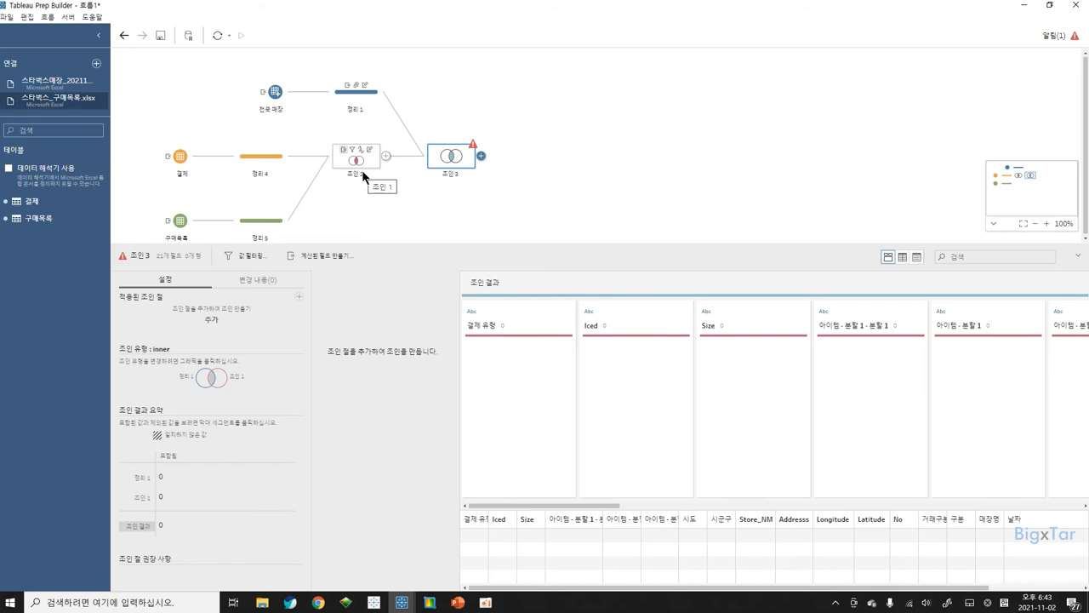
left_click(212, 321)
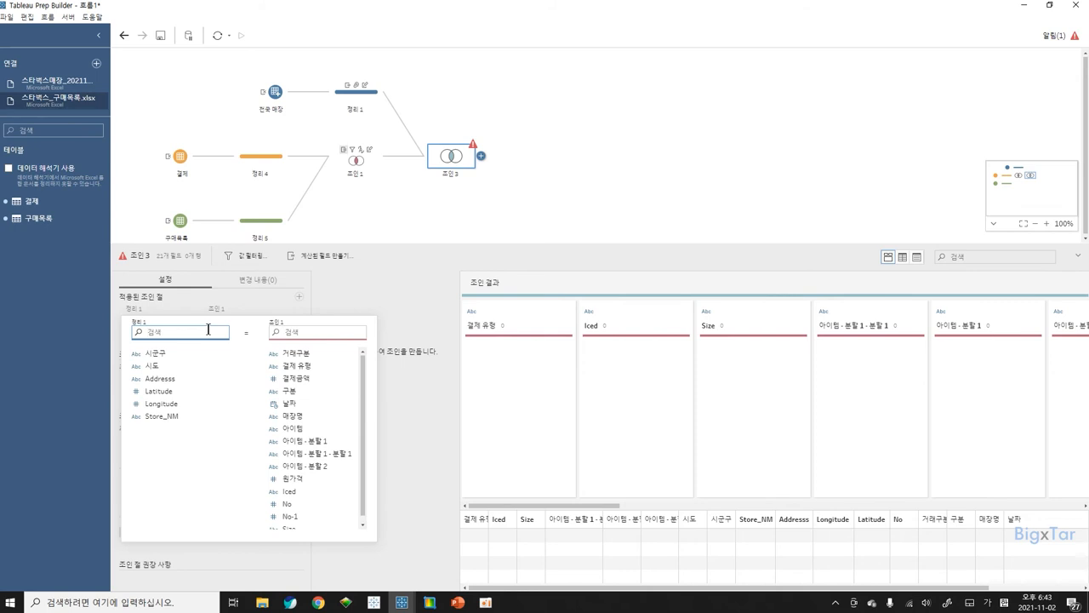
left_click(166, 417)
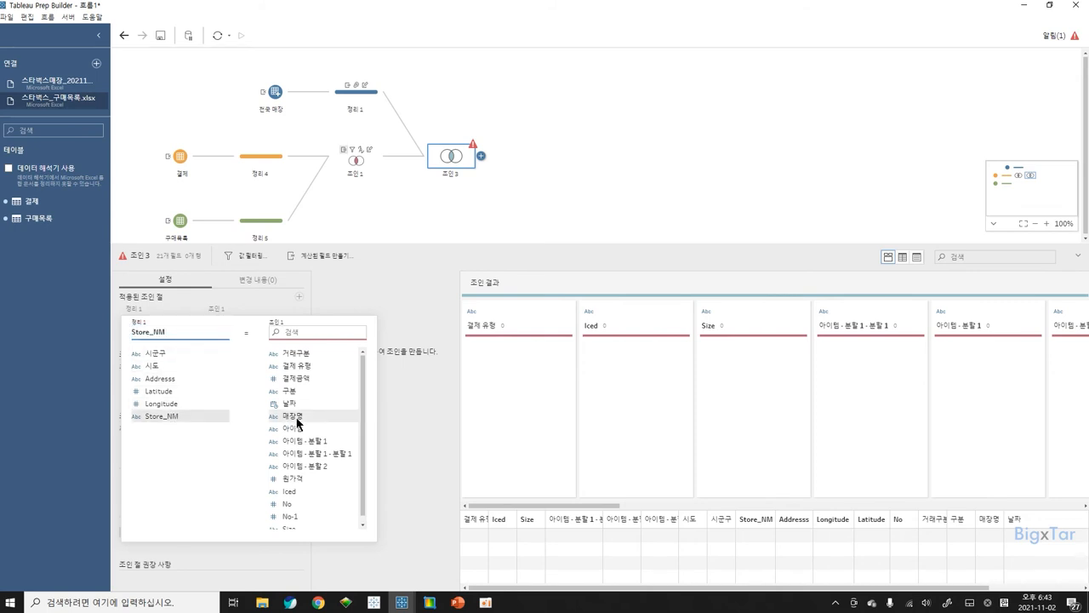
left_click(297, 418)
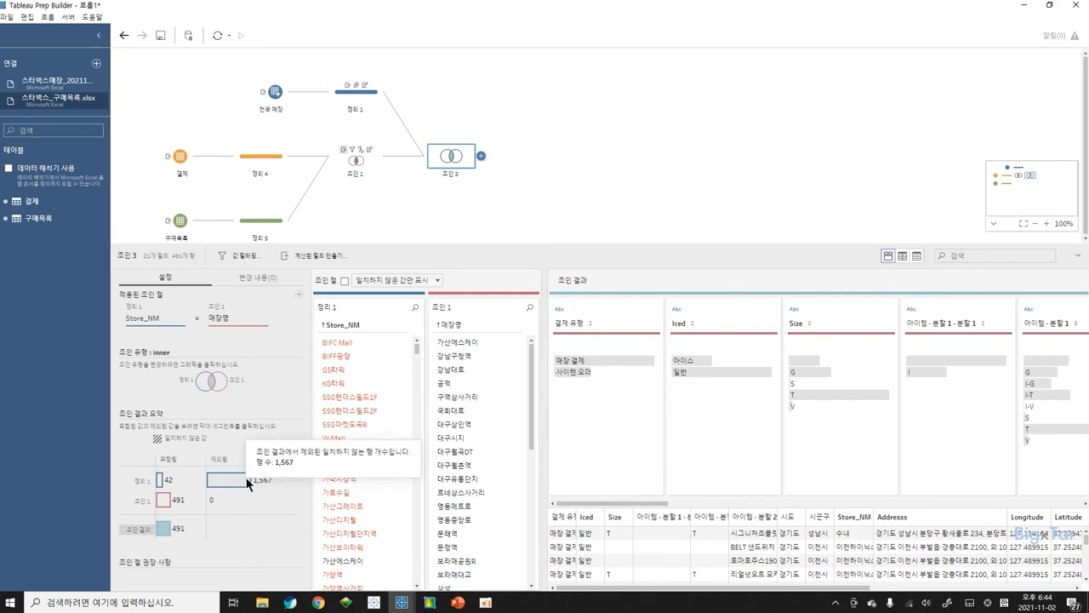
mouse_move(243, 482)
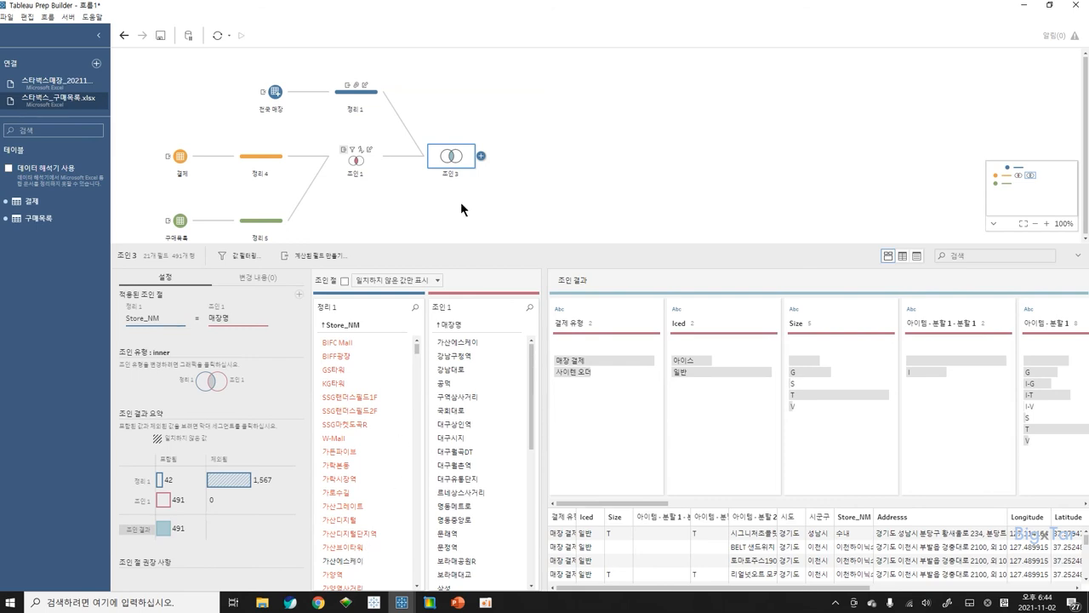
Preview the 조인 3 step in Tableau Desktop and list the Iced values as rows.
right_click(464, 159)
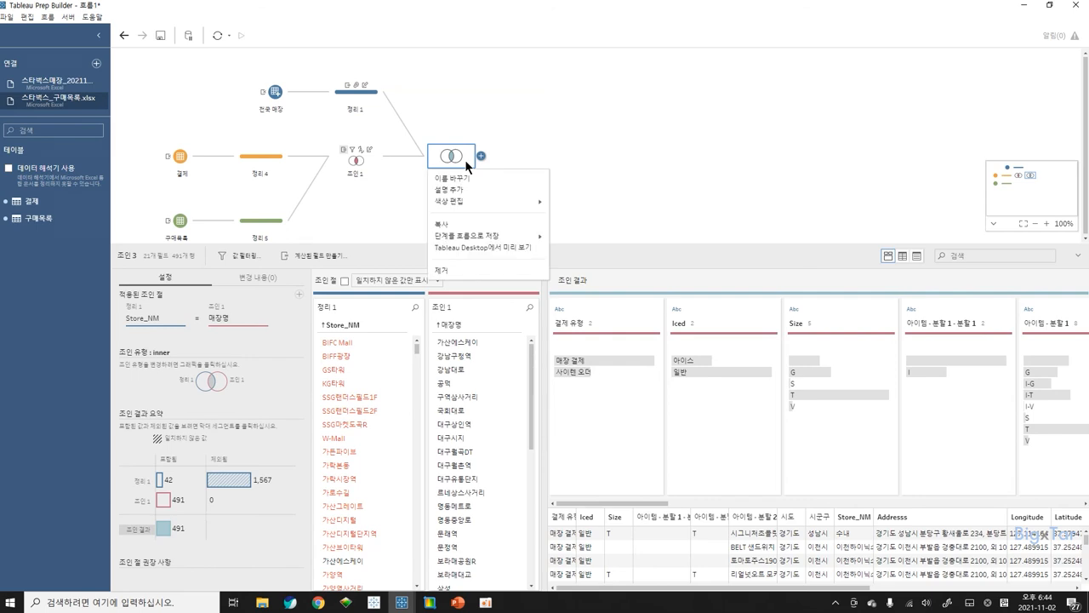
left_click(498, 248)
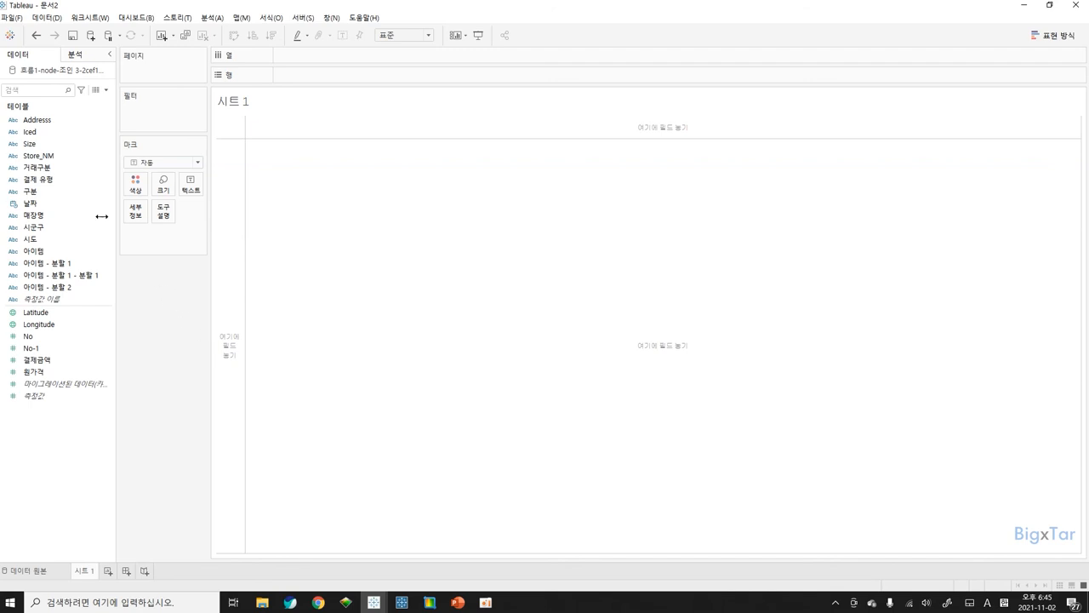
left_click(41, 132)
left_click_drag(42, 132, 299, 79)
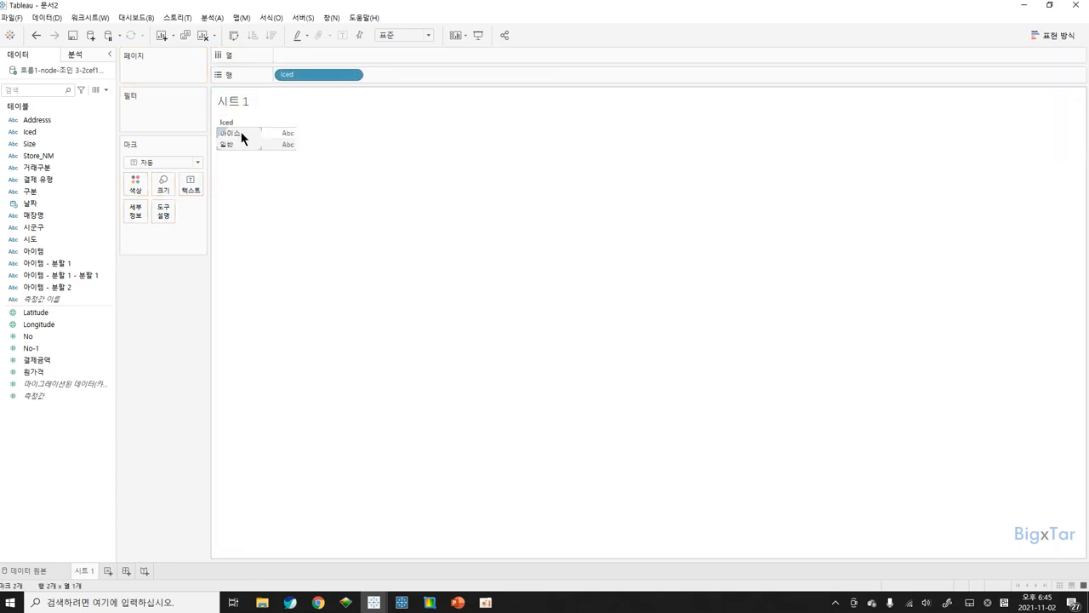
Check the Size and 결제 유형 values by listing each field alone as rows, and clear the sheet.
left_click_drag(291, 81, 364, 78)
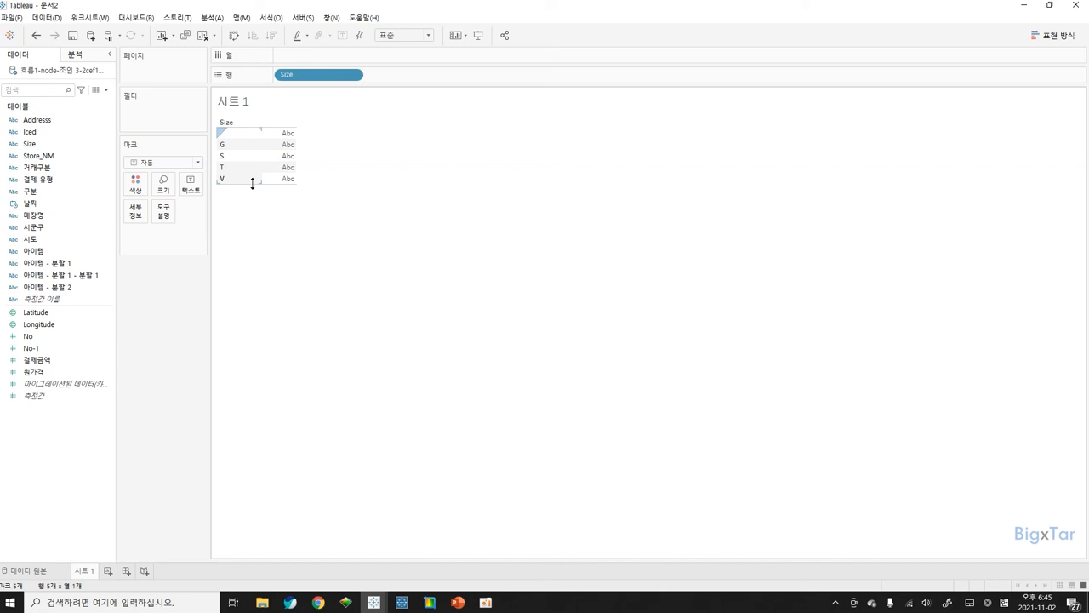
left_click_drag(309, 74, 156, 139)
left_click(53, 180)
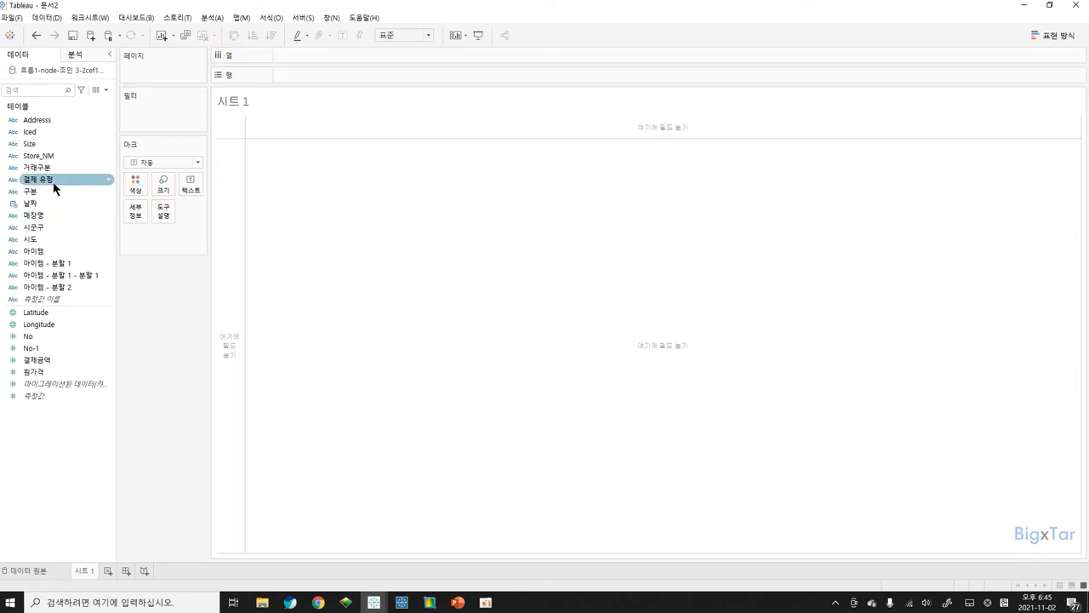
left_click_drag(53, 180, 311, 74)
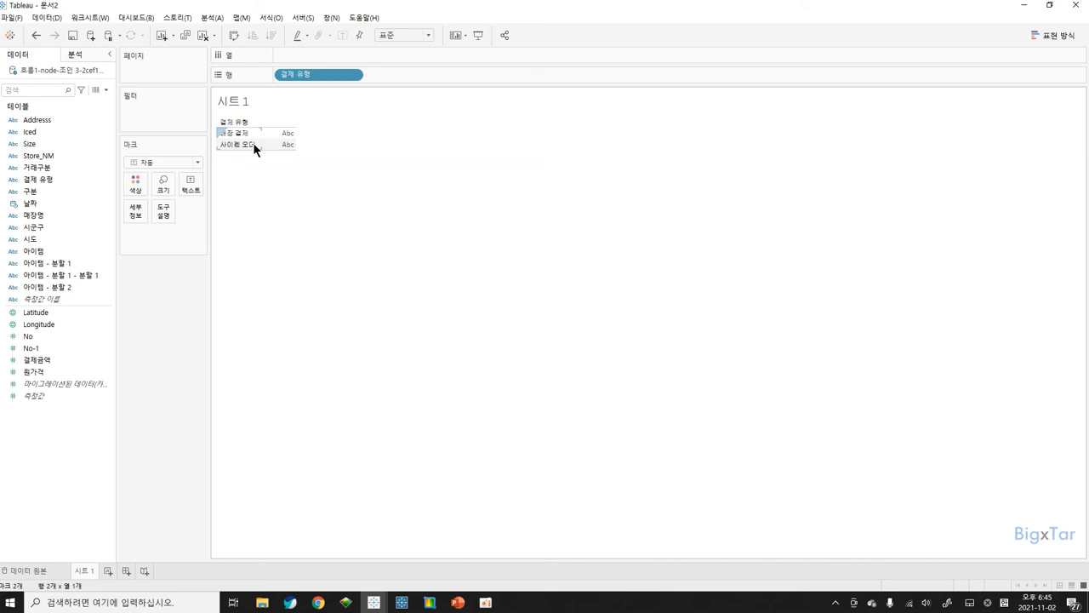
left_click_drag(306, 77, 25, 272)
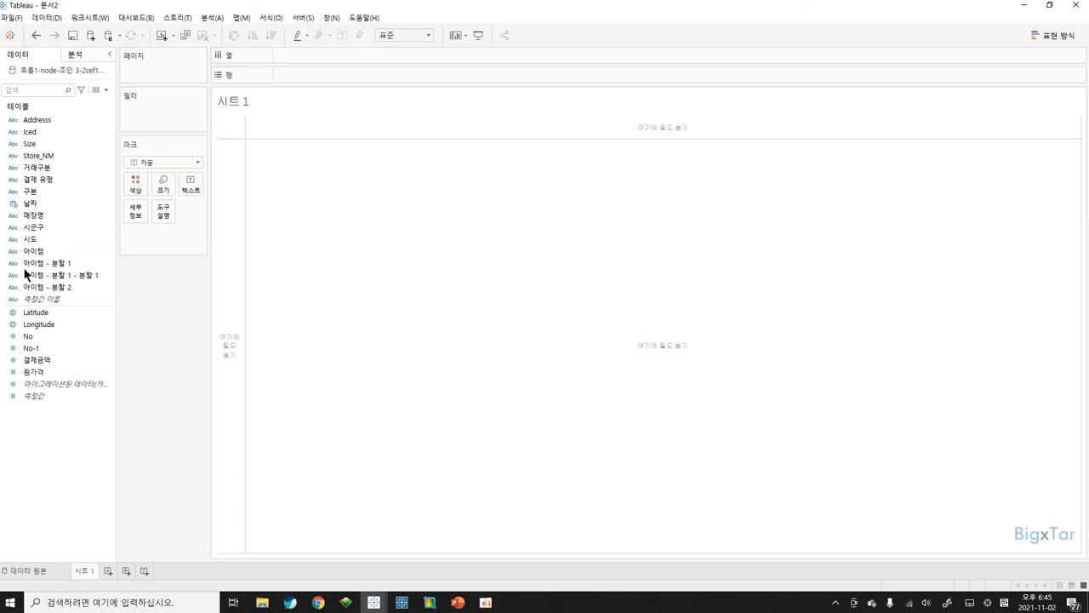
Plot Latitude and Longitude on a map with 매장명 as detail and inspect a store's mark.
double_click(39, 313)
left_click(52, 327)
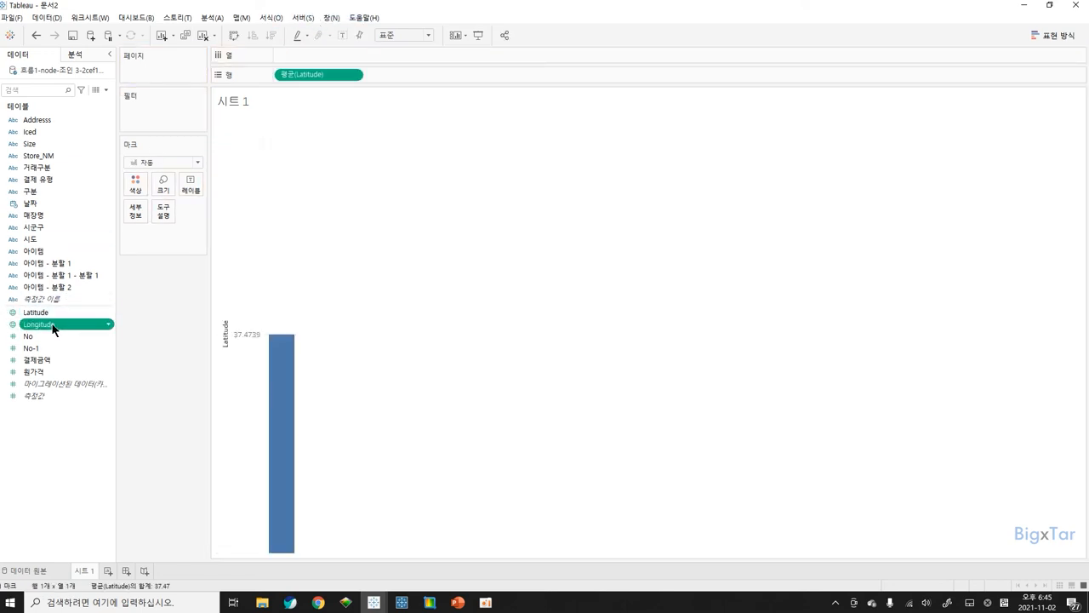
double_click(53, 327)
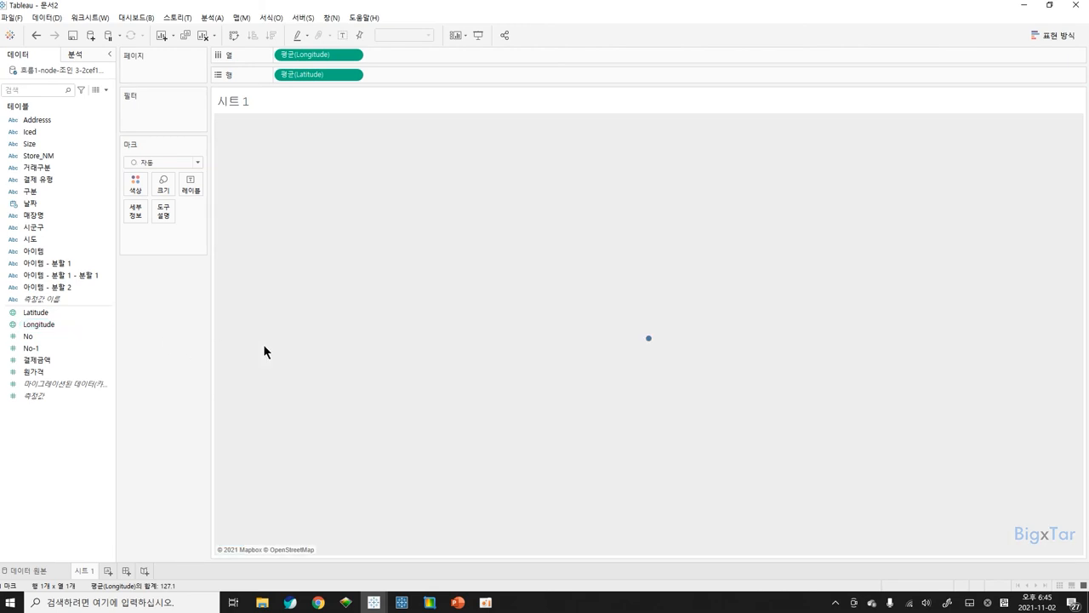
mouse_move(650, 351)
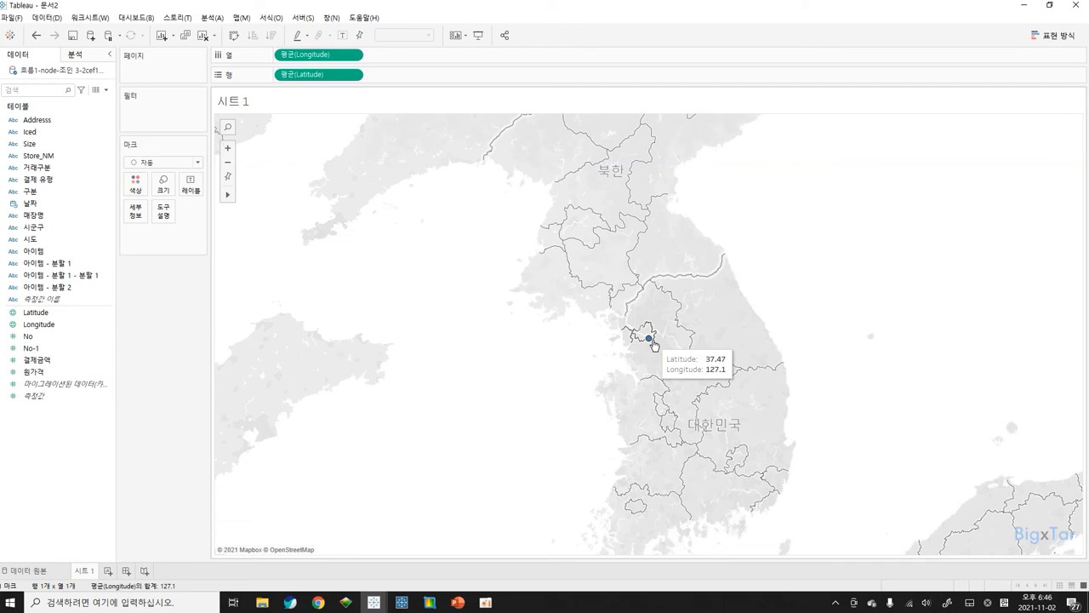
left_click_drag(31, 215, 151, 223)
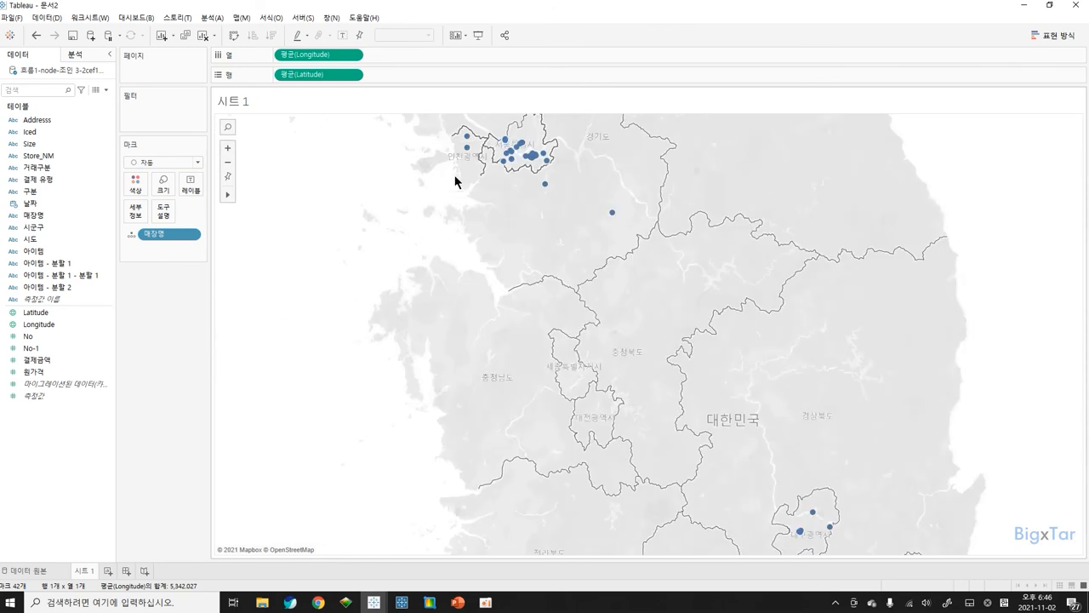
mouse_move(550, 169)
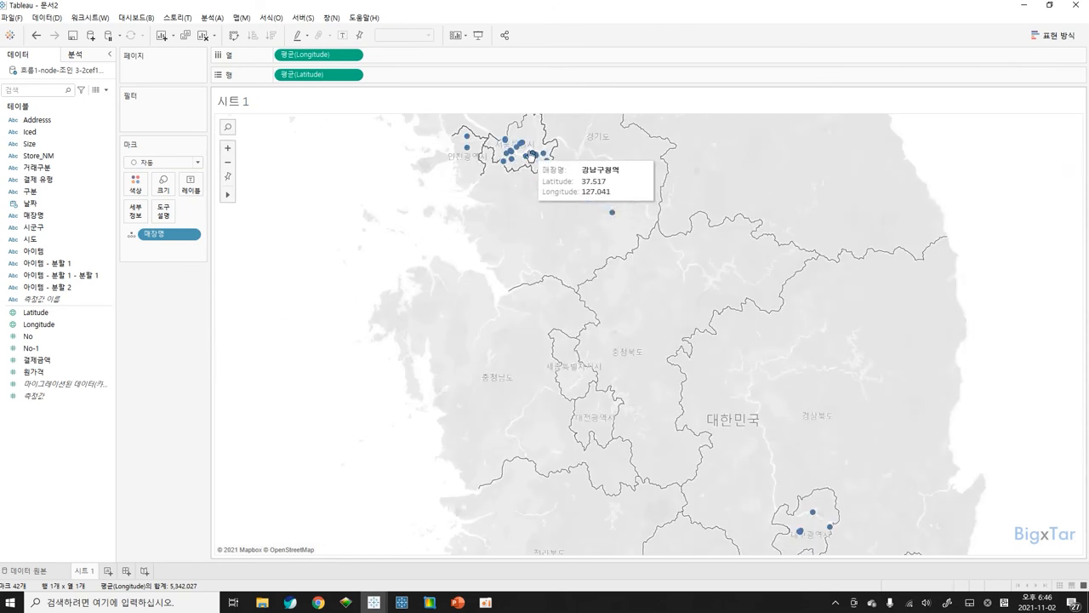
Switch to Tableau Prep Builder and add an output step after 조인 3.
key("alt+Tab")
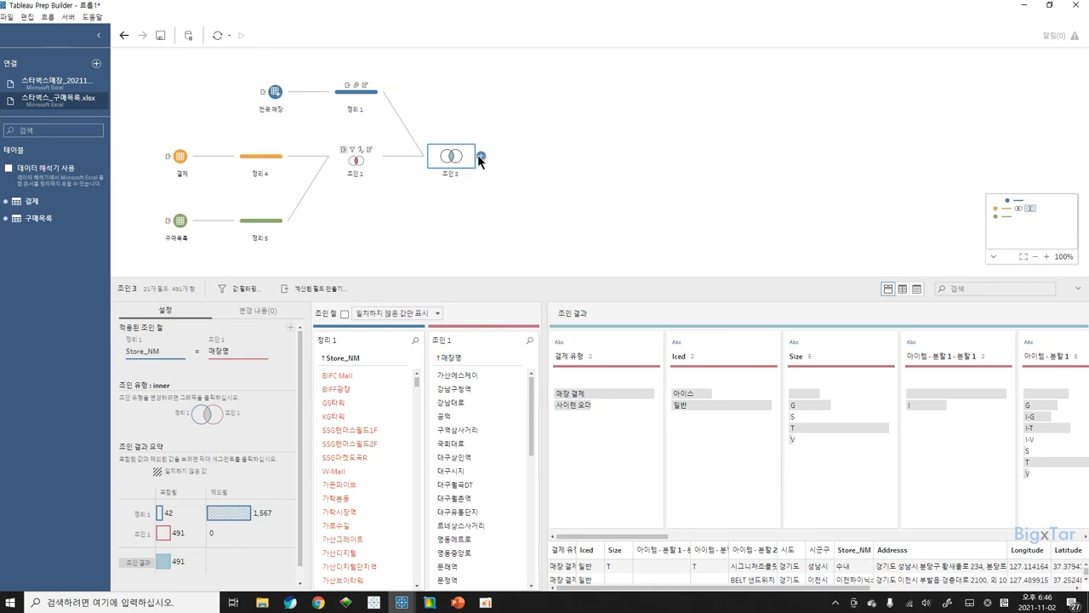
left_click(481, 157)
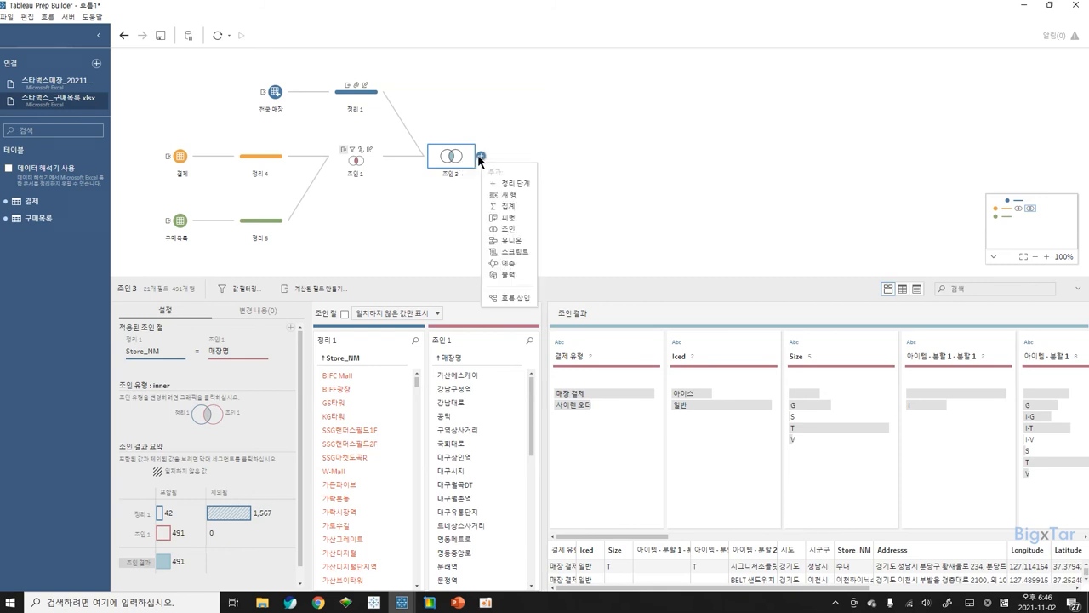
left_click(510, 275)
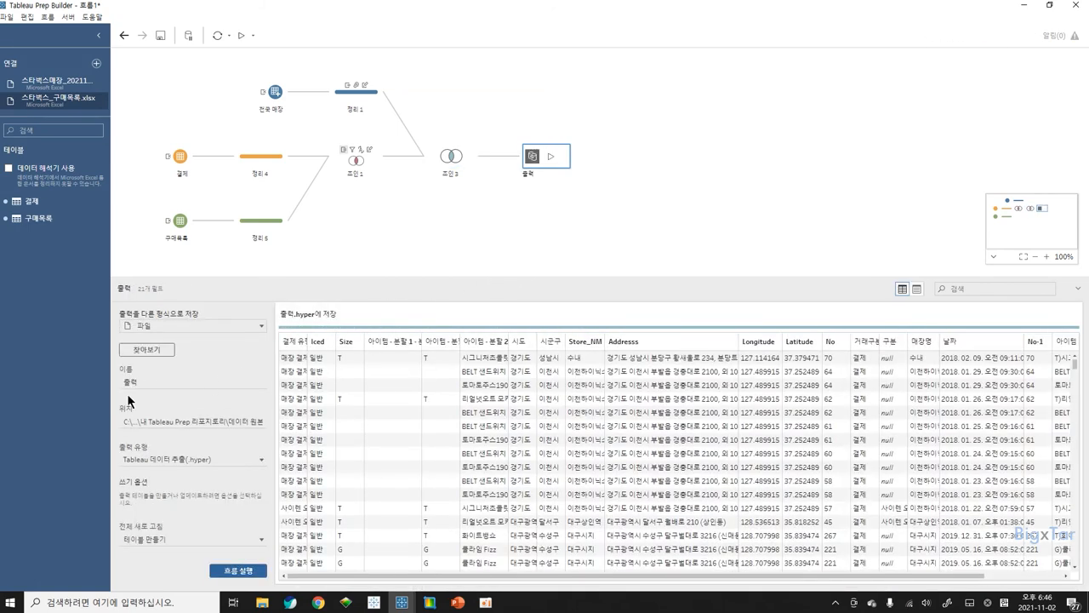
Name the output extract 스타벅스 매장 리스트 in the 데이터 원본 folder and run the flow.
left_click(166, 355)
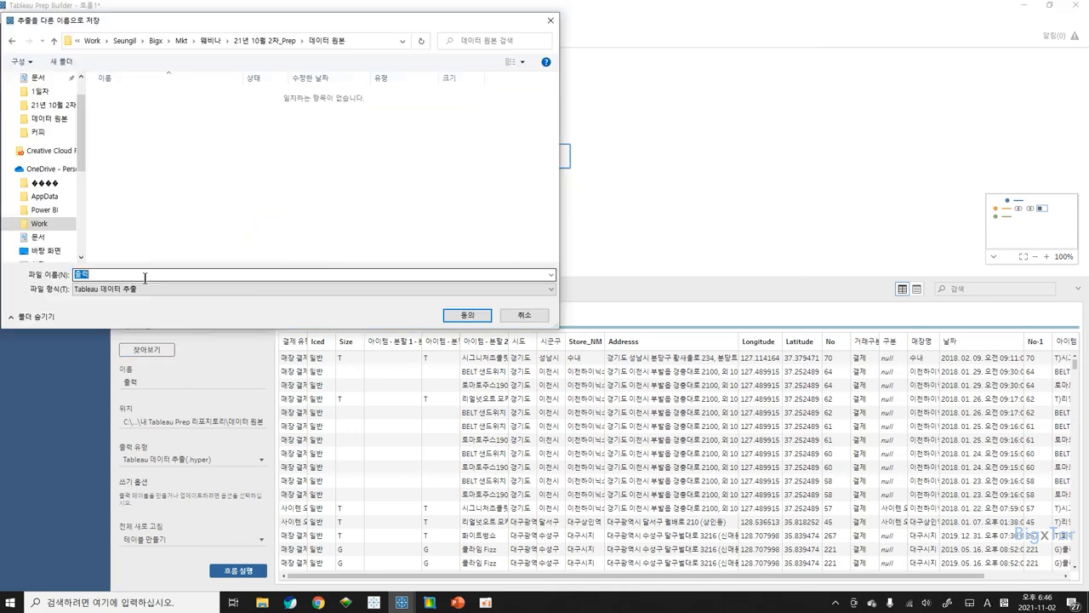
type("T")
key("BackSpace")
key("Hangul")
type("승")
type("타")
type("벅스 ")
type("매장 ")
type("리스트")
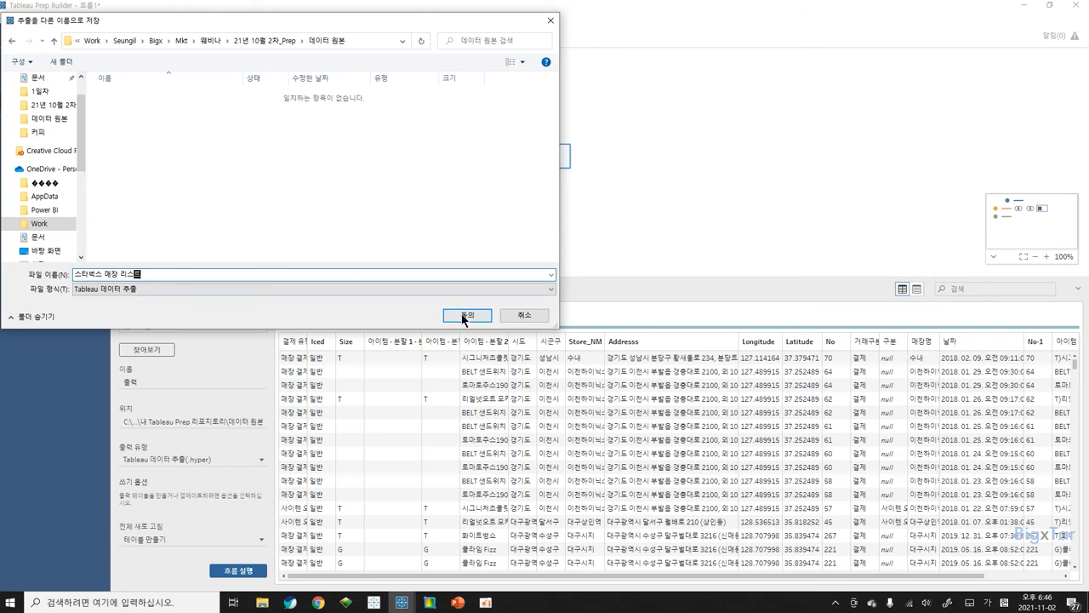
left_click(461, 315)
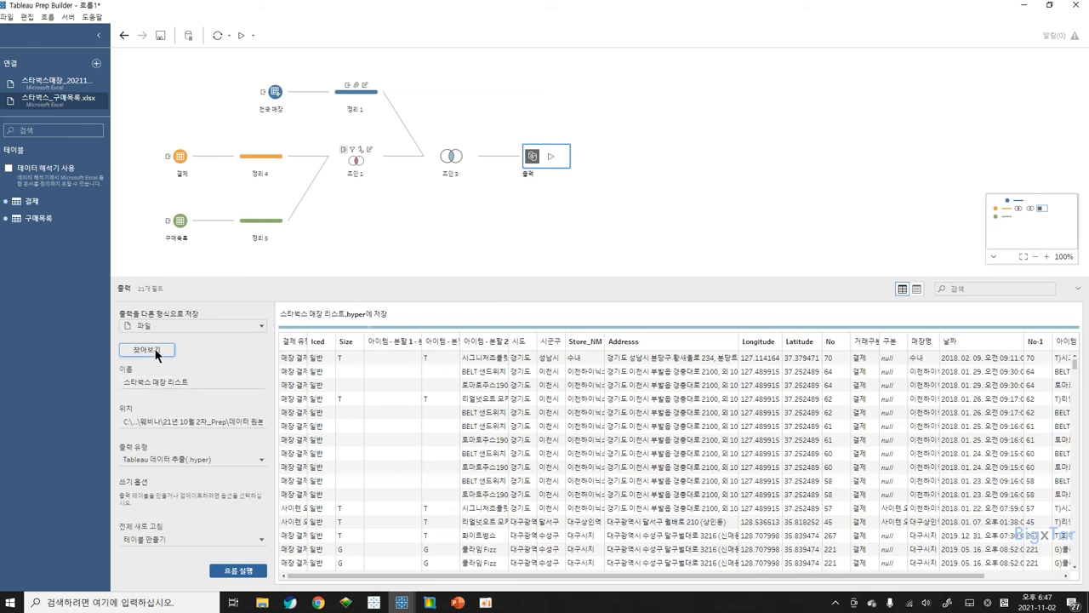
left_click(248, 572)
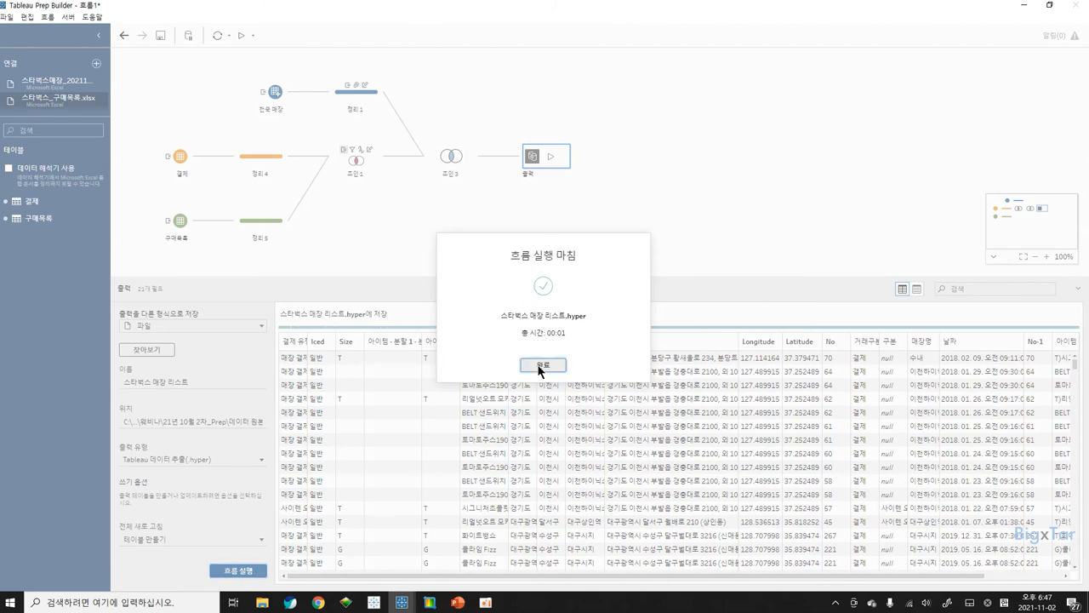
left_click(543, 366)
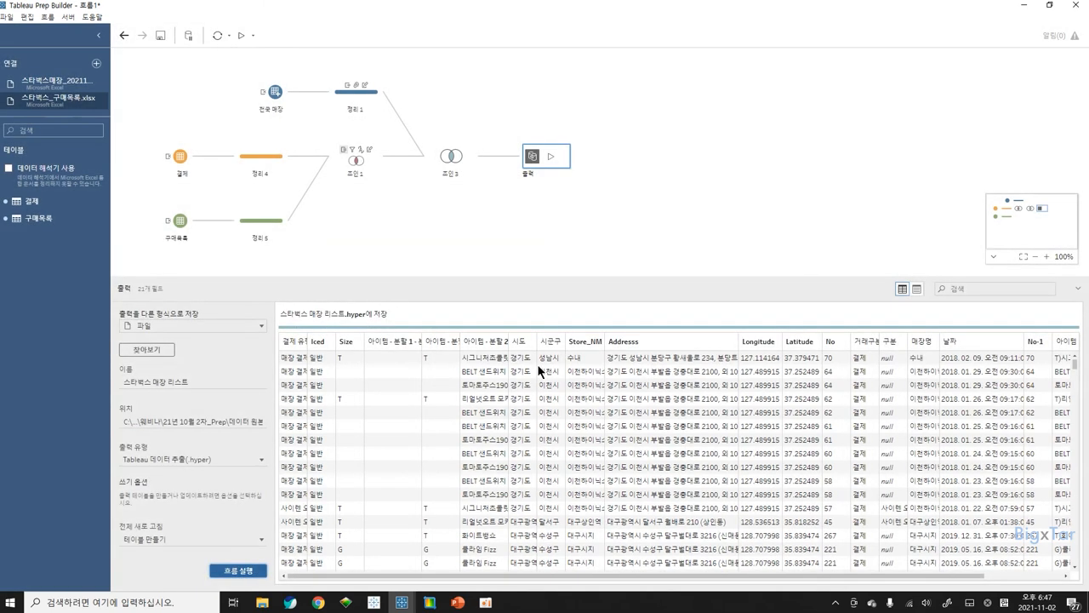
Review the save destinations and file types available for the output step.
left_click(205, 323)
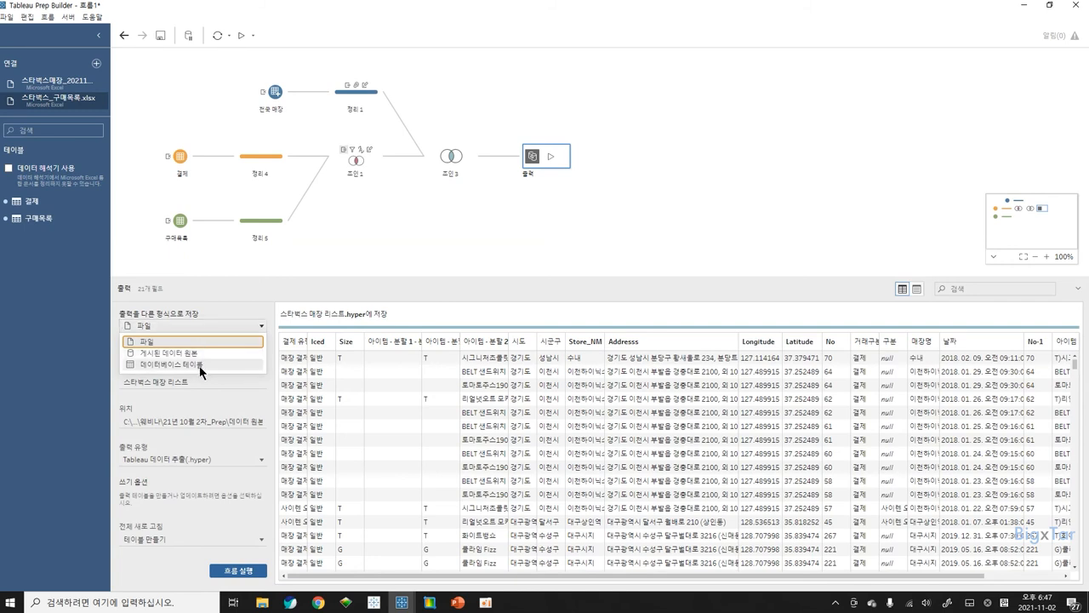
left_click(269, 392)
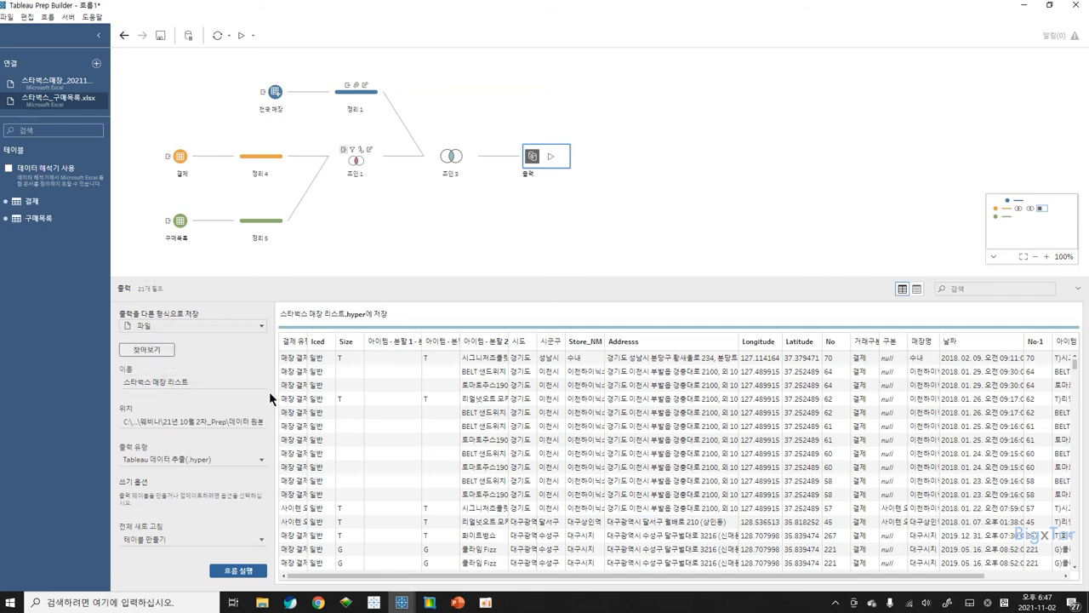
left_click(182, 465)
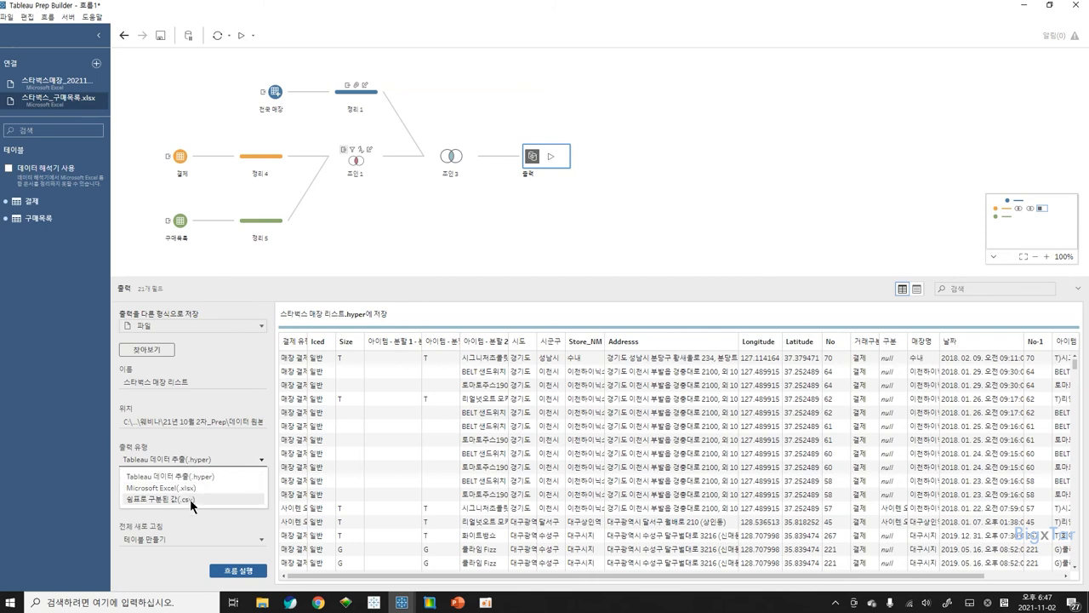
left_click(190, 498)
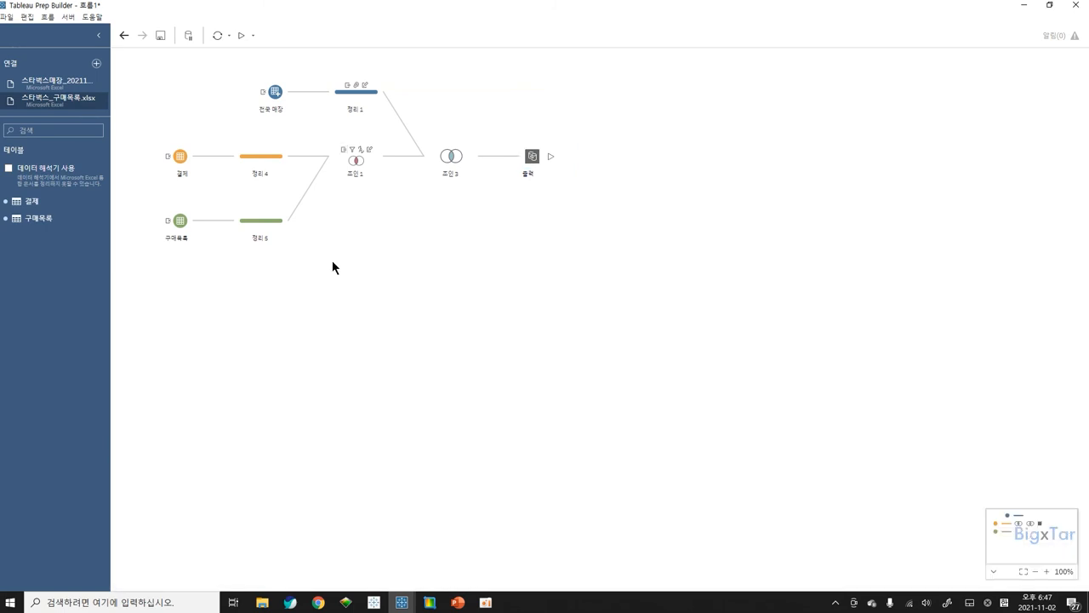
left_click(560, 160)
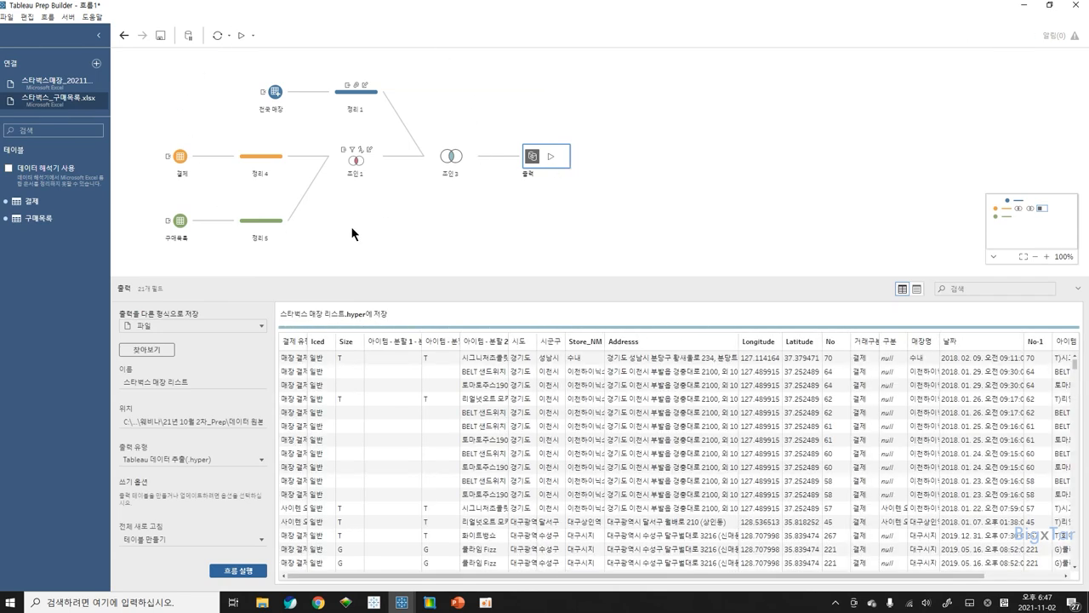
Save the flow as a Tableau packaged flow file named 스타벅스 매장 리스트 흐름.
left_click(12, 18)
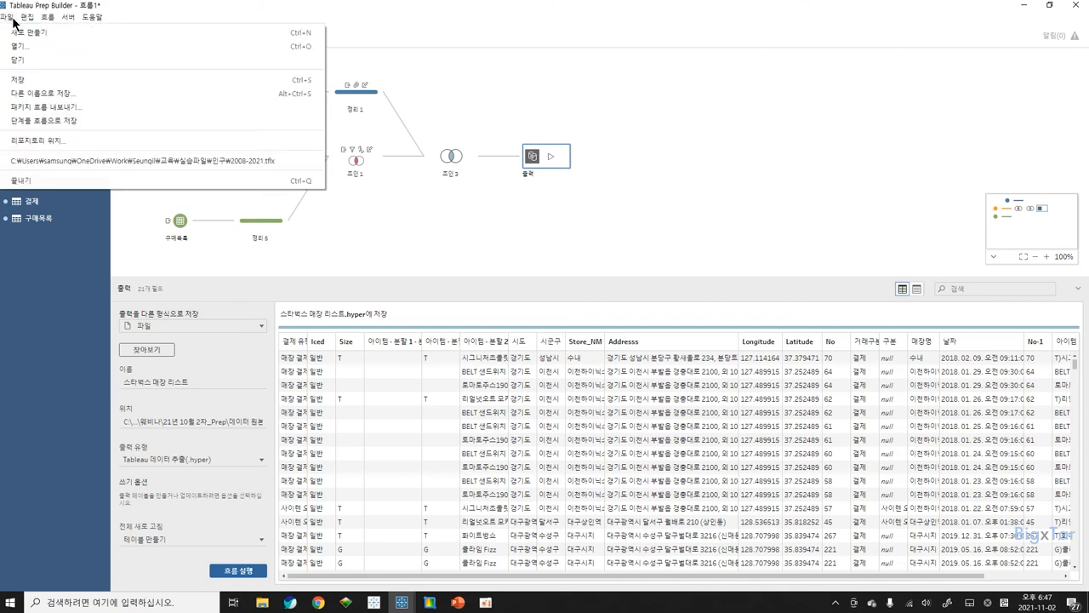
left_click(47, 94)
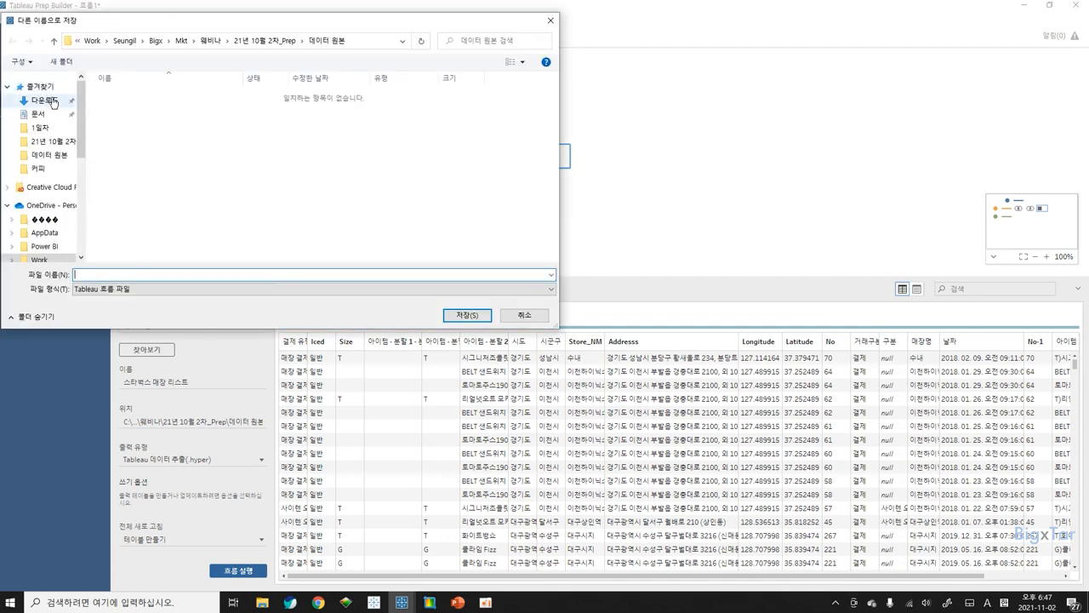
left_click(126, 289)
left_click(128, 308)
left_click(143, 274)
type("스")
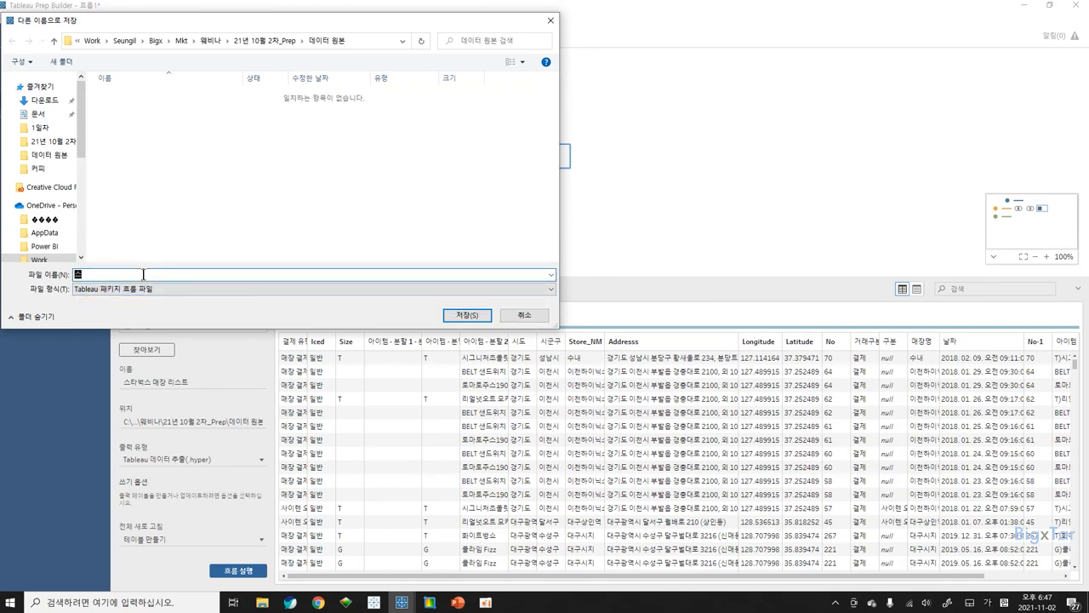
type("타벅스 매장 리스트 흐름")
key("Return")
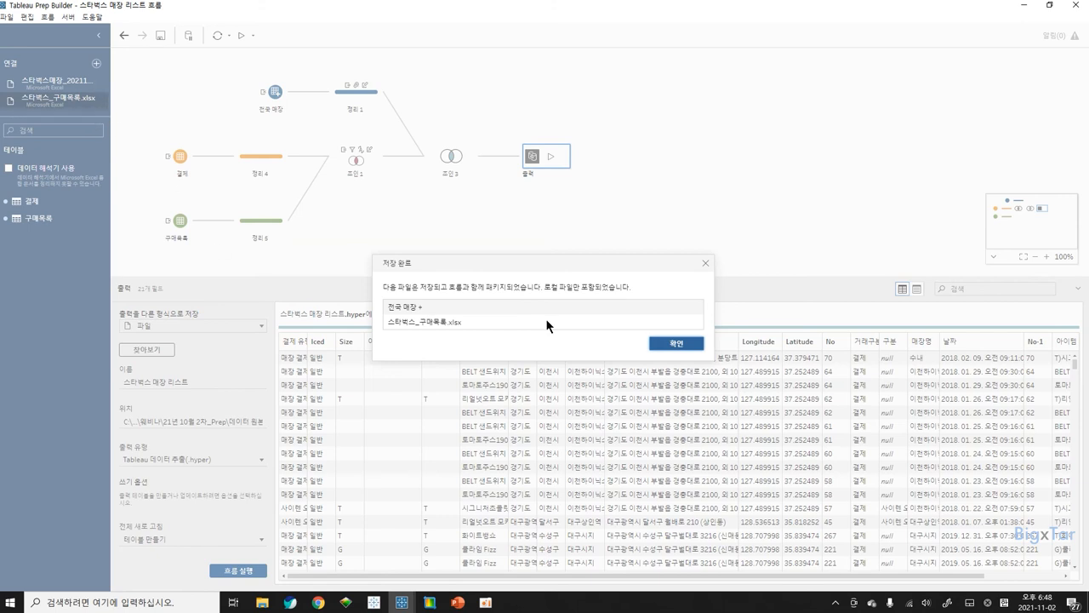
left_click(672, 343)
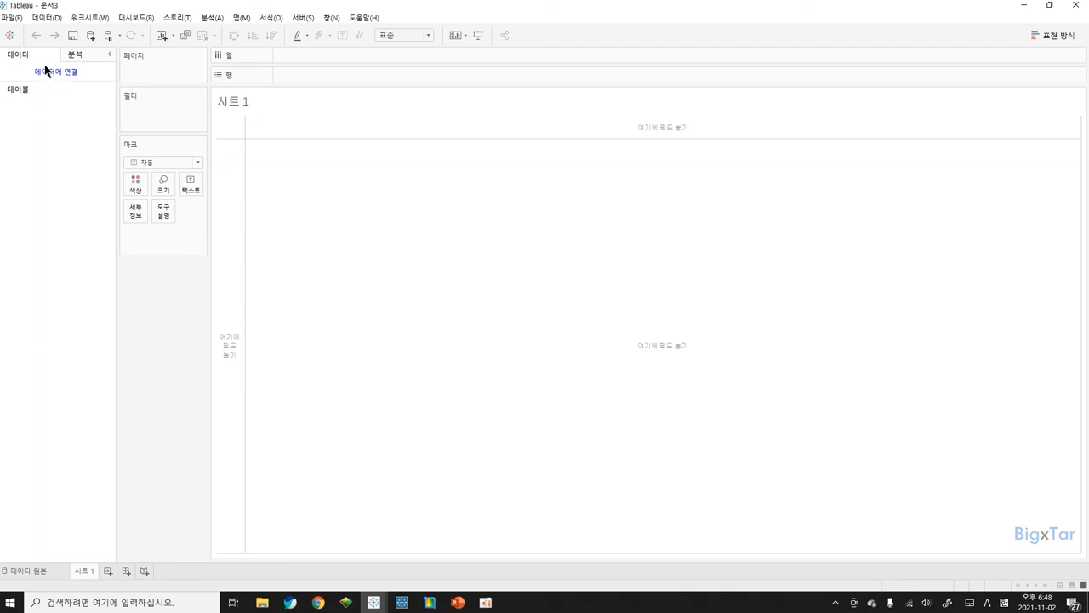
In a new Tableau Desktop workbook, connect to the 스타벅스 매장 리스트 extract file.
left_click(53, 72)
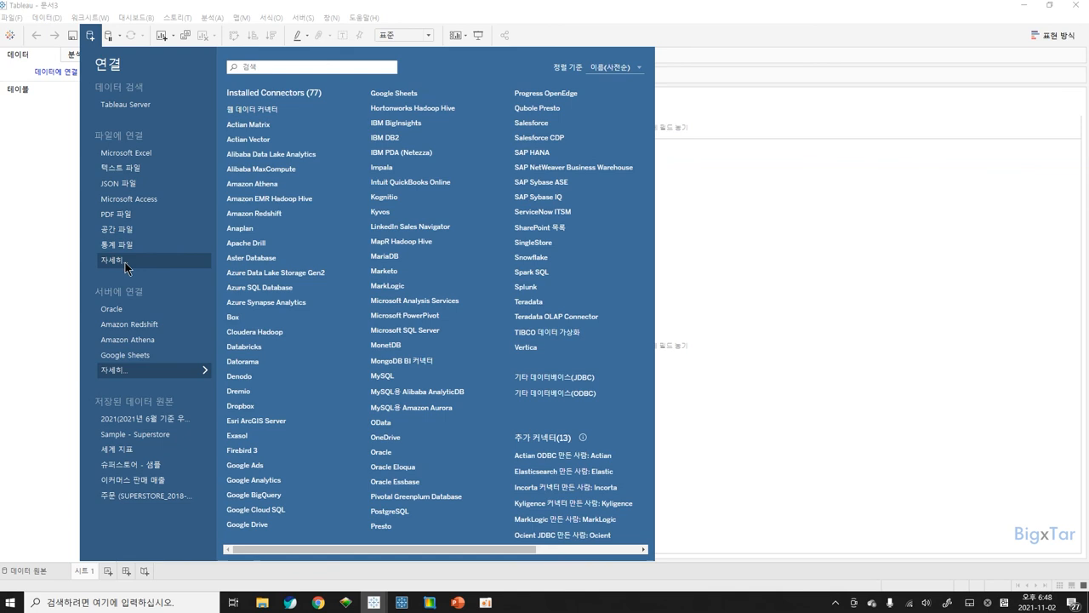
left_click(125, 263)
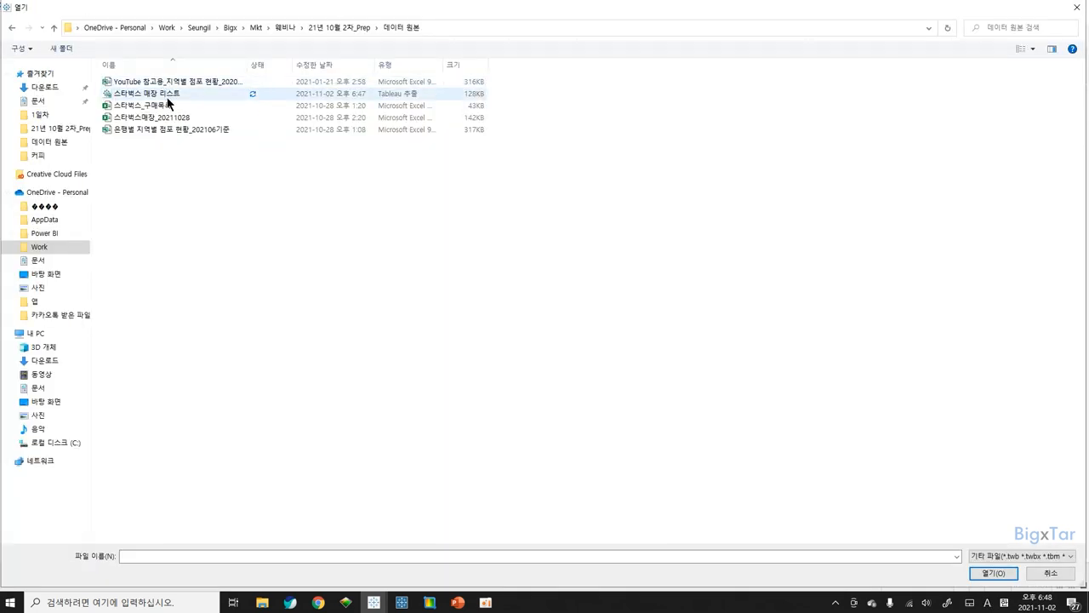
left_click(157, 95)
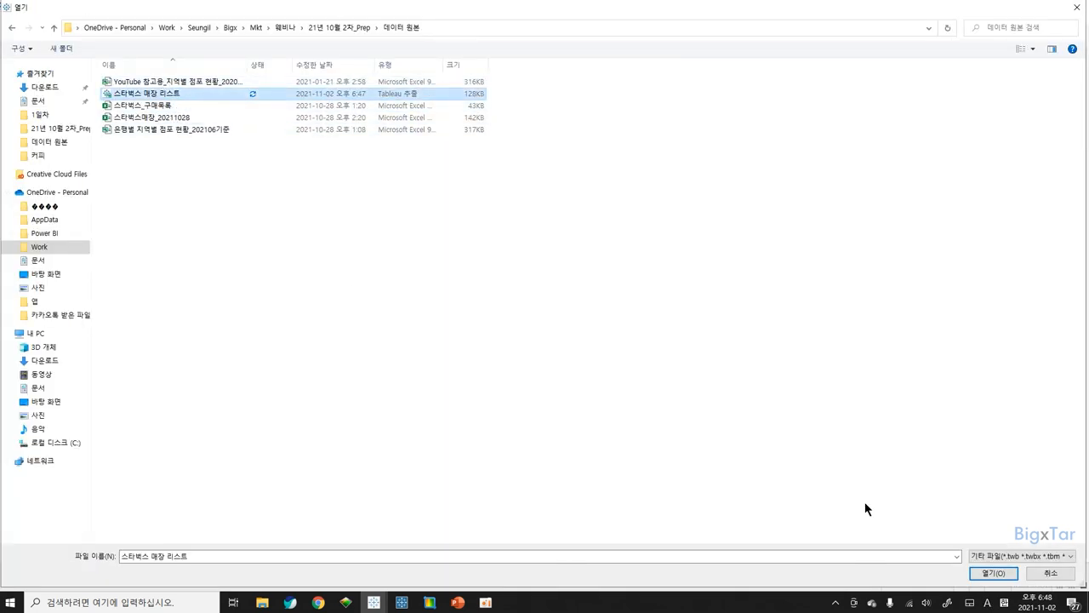
left_click(992, 573)
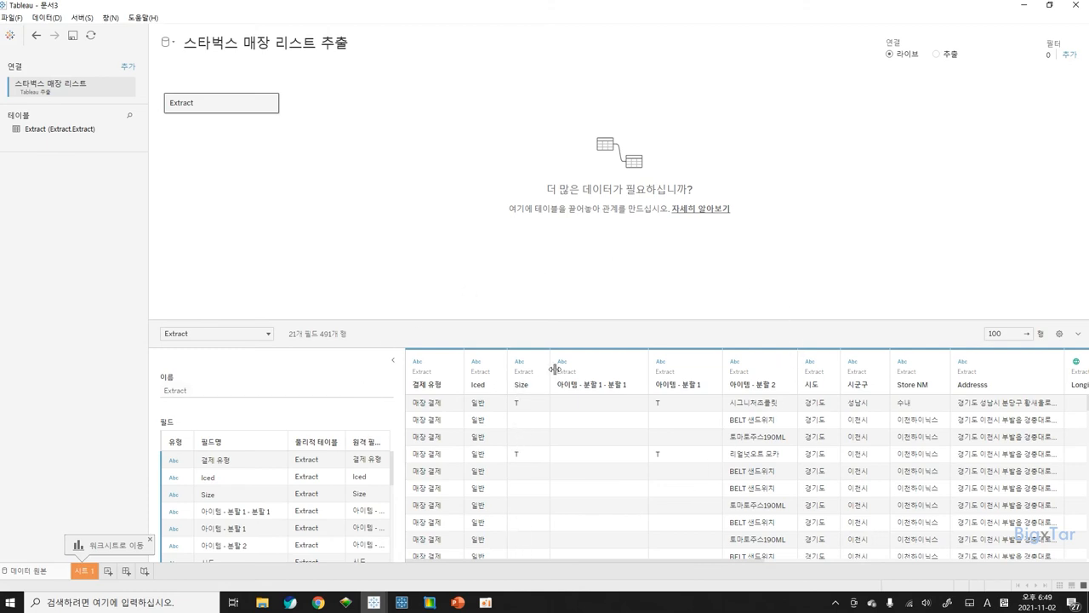
Hide the 아이템 - 분할 1 - 분할 1 and 아이템 - 분할 1 fields in the data source.
left_click(612, 366)
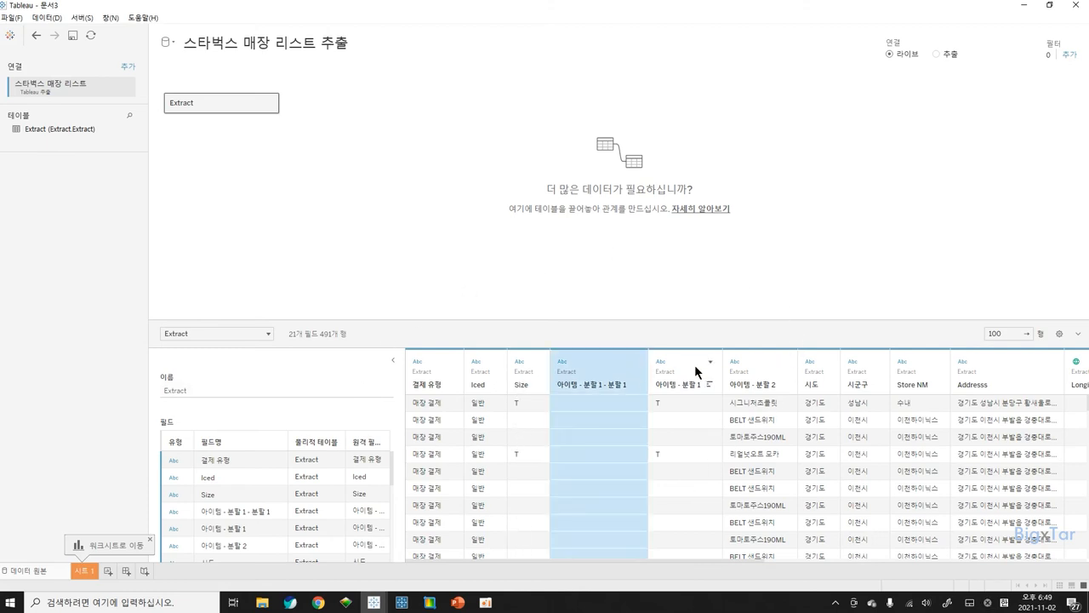
left_click(705, 368, "ctrl")
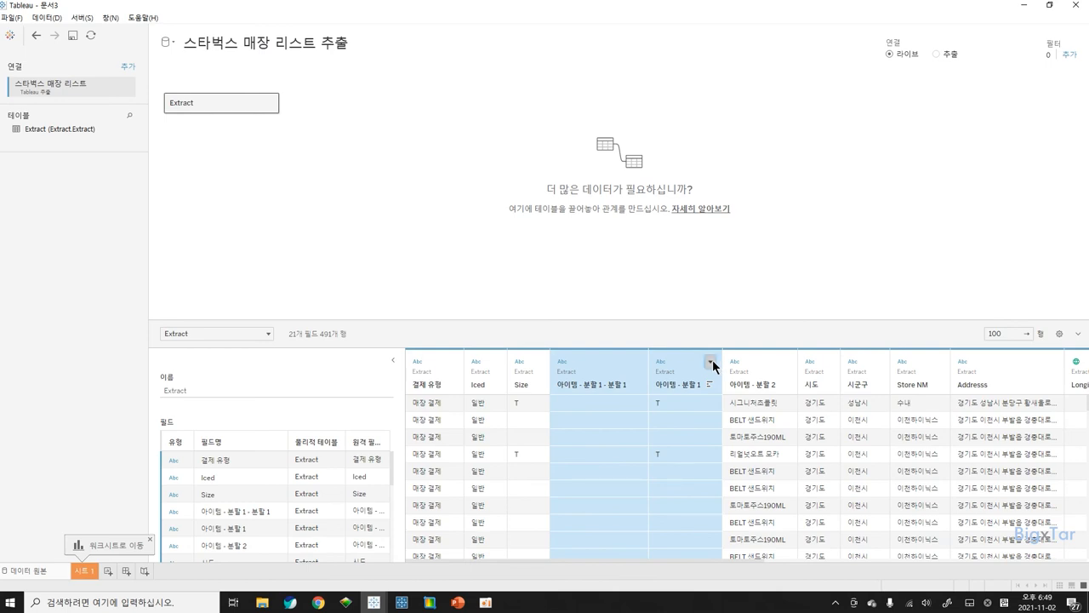
left_click(710, 362)
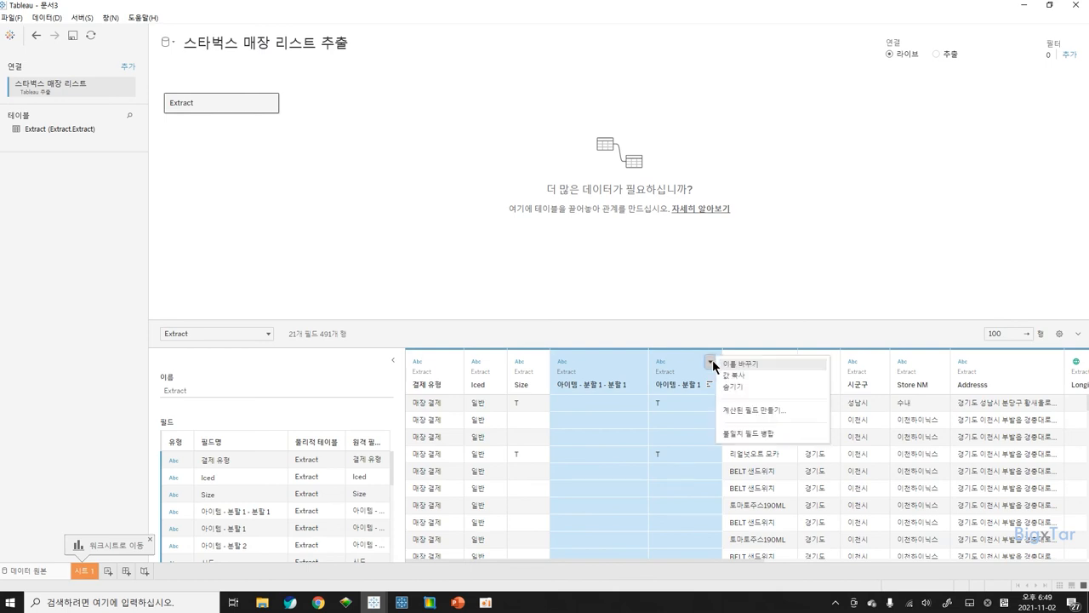
left_click(761, 389)
Hide the No-1 and 구분 fields in the data source.
left_click_drag(534, 558, 841, 550)
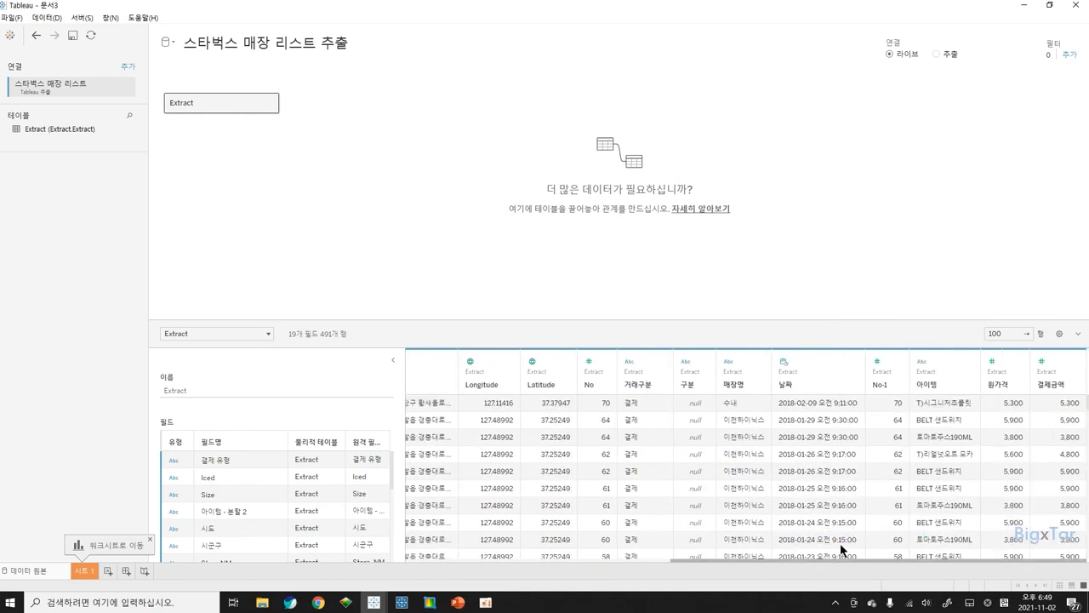
left_click(884, 379)
left_click(696, 383, "ctrl")
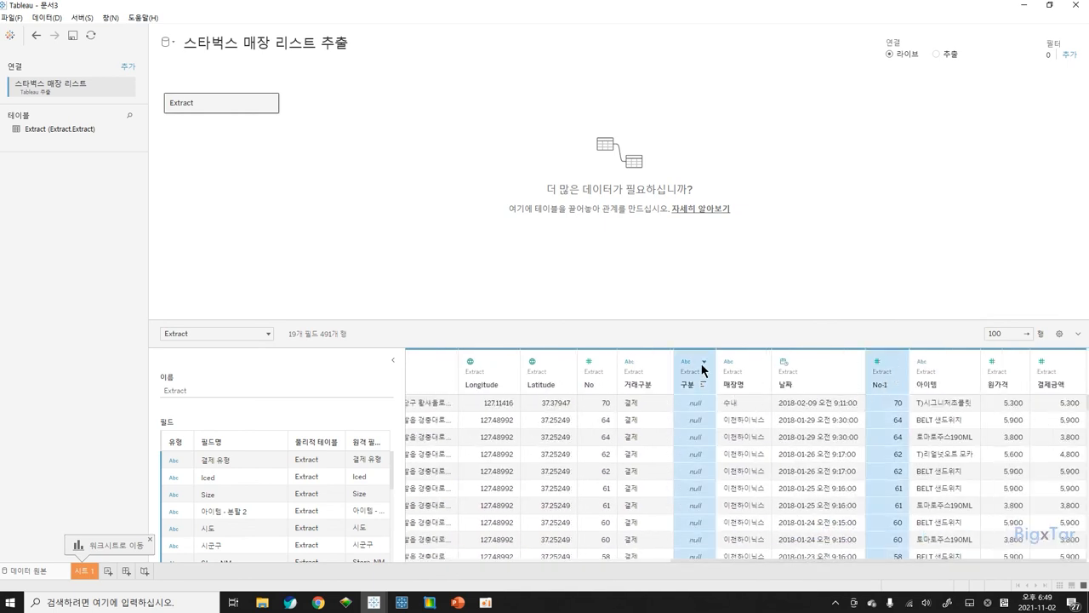
left_click(704, 361)
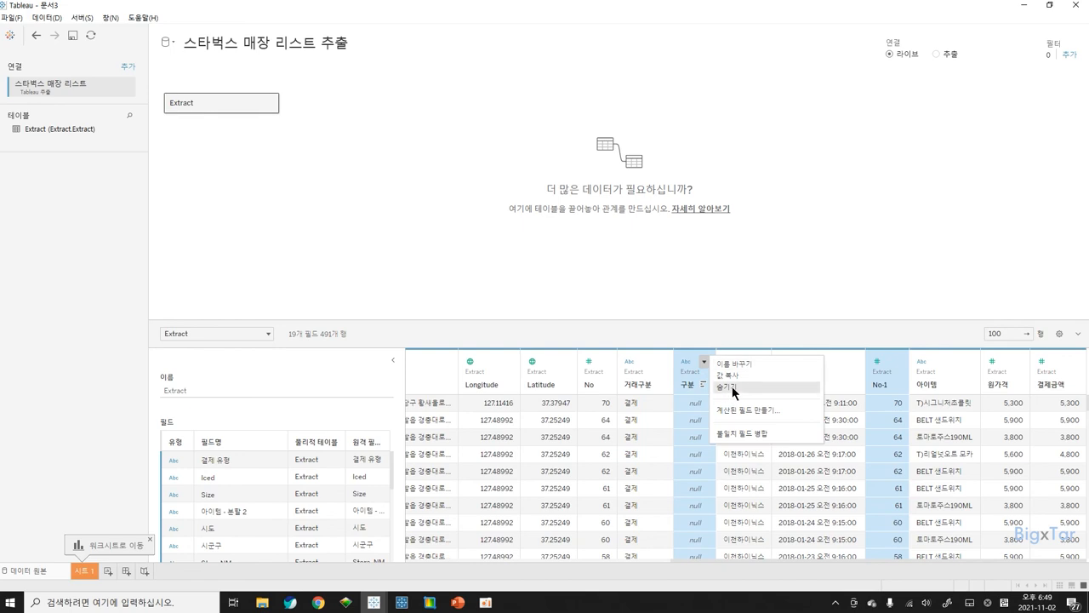
left_click(732, 389)
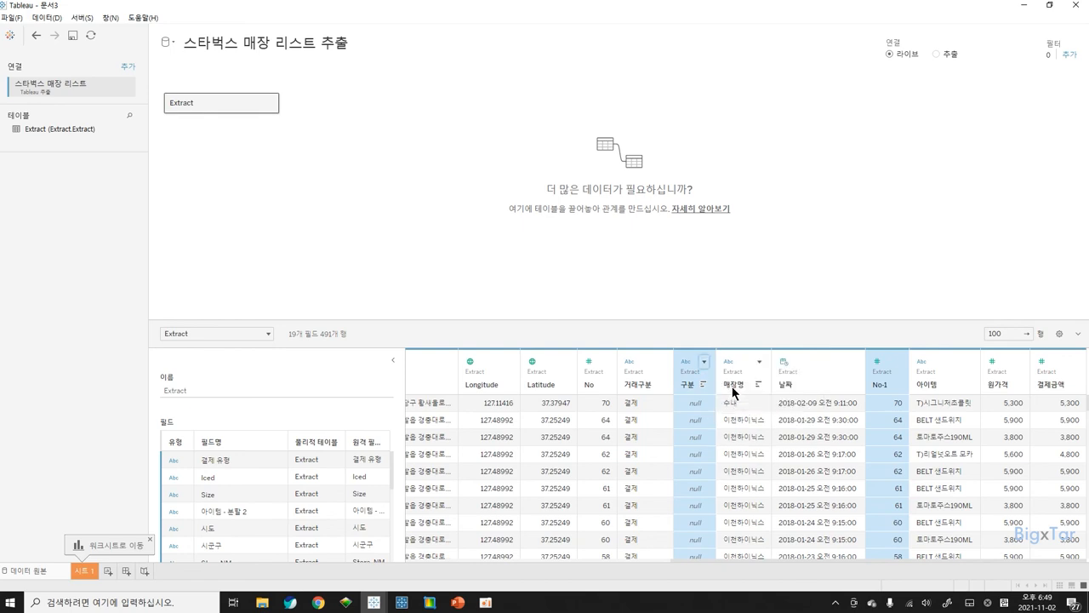
On 시트 1, plot Latitude and Longitude on a map with 매장명 as detail.
left_click(90, 572)
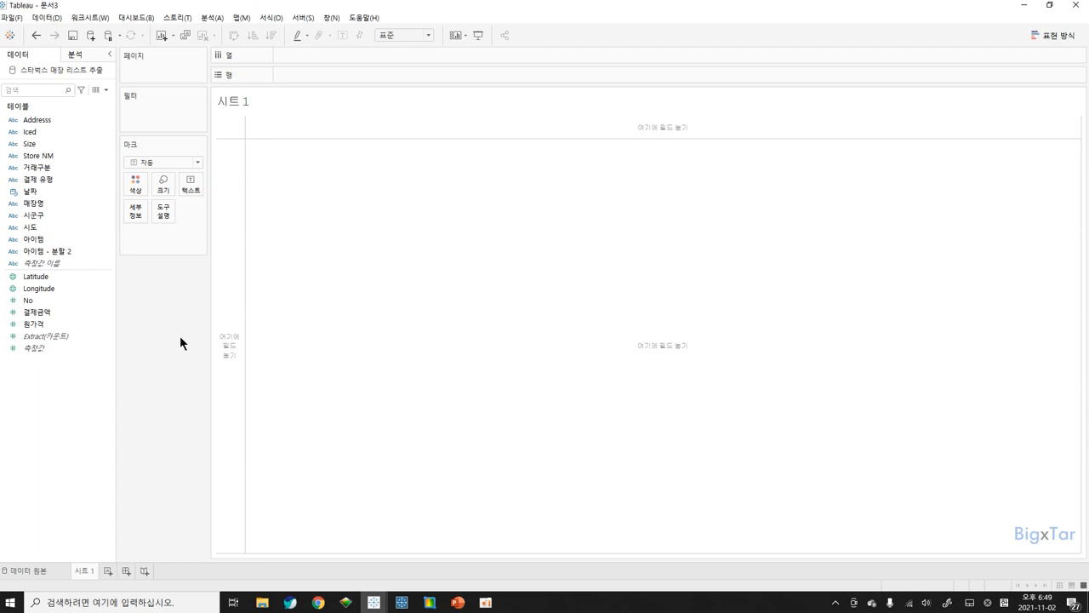
left_click(46, 278)
double_click(52, 277)
left_click(46, 289)
double_click(46, 290)
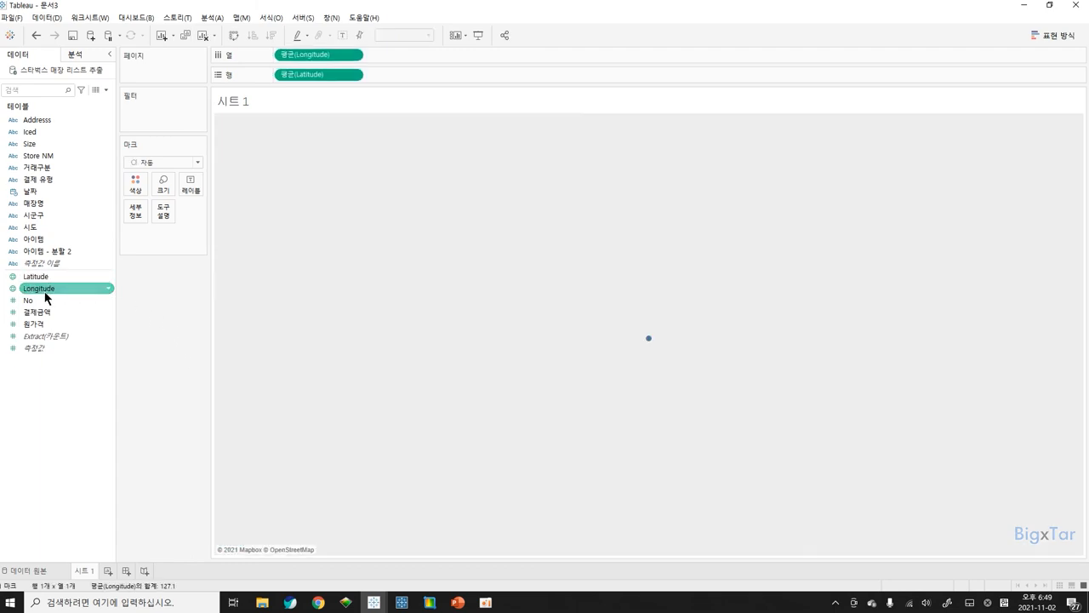
left_click_drag(34, 205, 134, 217)
Filter the map by 시도 to show only 서울특별시.
left_click_drag(48, 231, 142, 111)
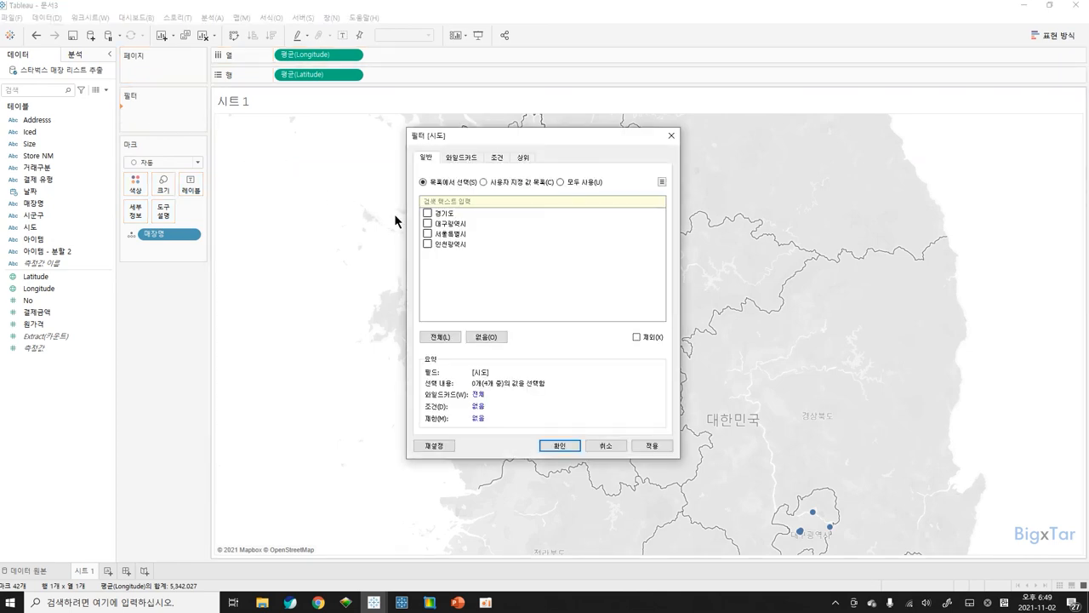
left_click(427, 233)
left_click(558, 445)
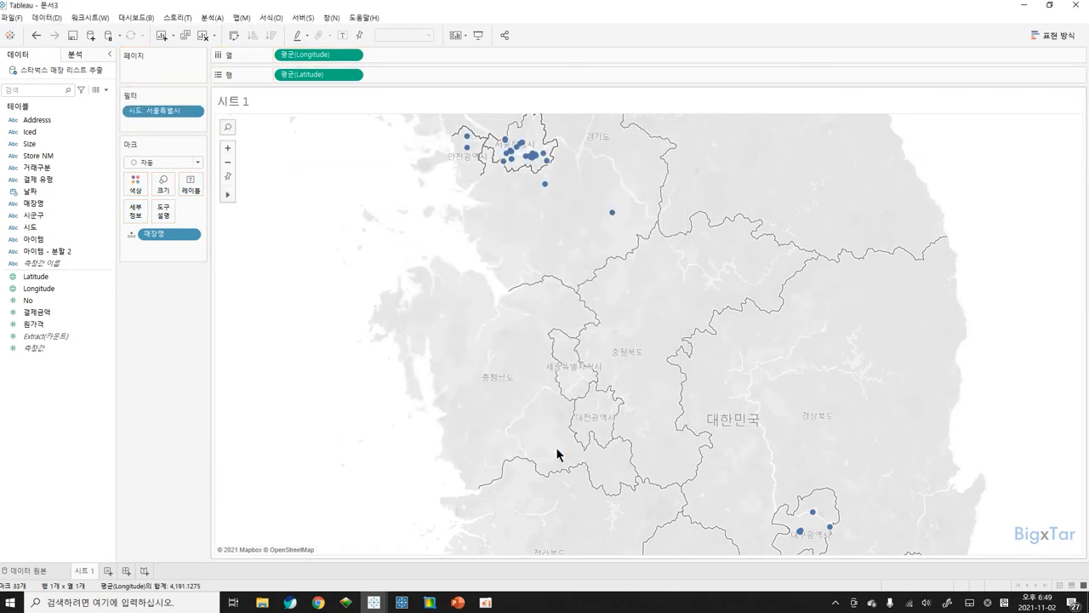
Change the map's background style to 거리.
left_click(243, 17)
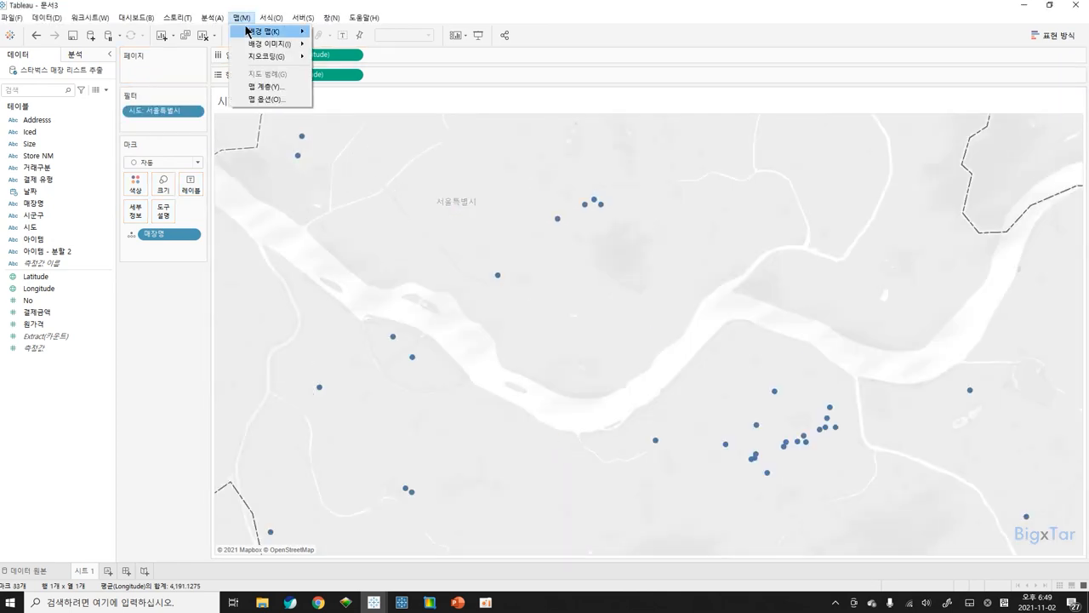
mouse_move(247, 33)
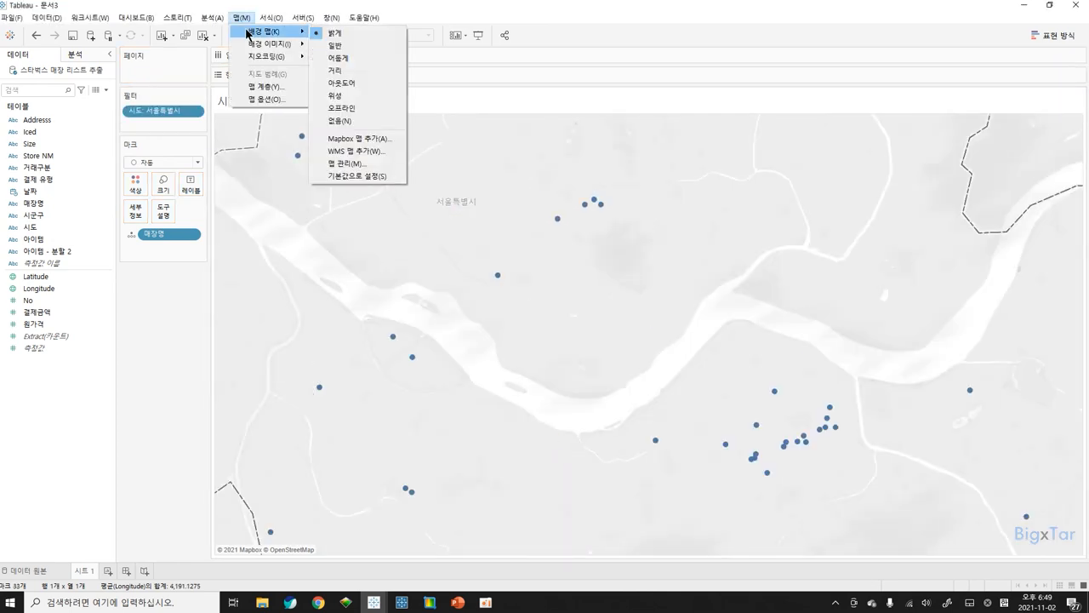
left_click(355, 71)
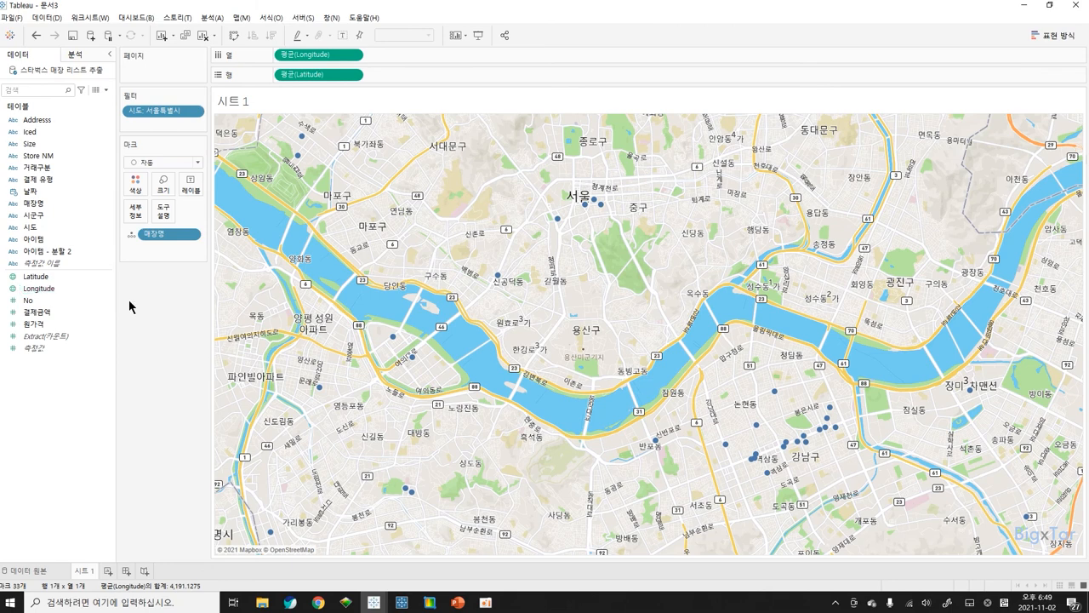
Size the store marks on the map by Extract(카운트) and open the mark size adjustment.
left_click_drag(34, 336, 205, 212)
left_click(165, 189)
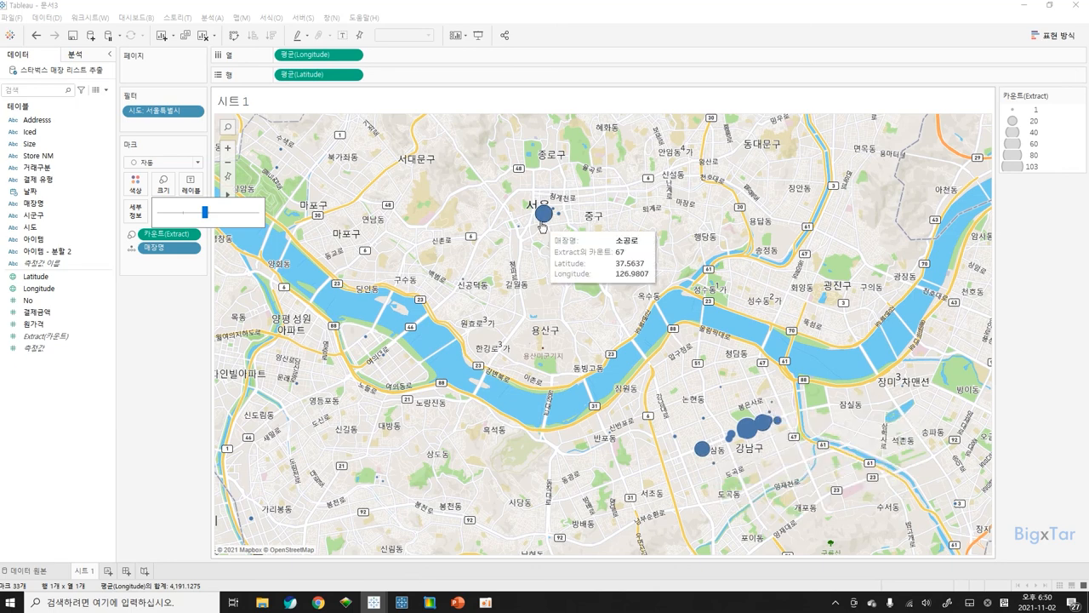
mouse_move(547, 218)
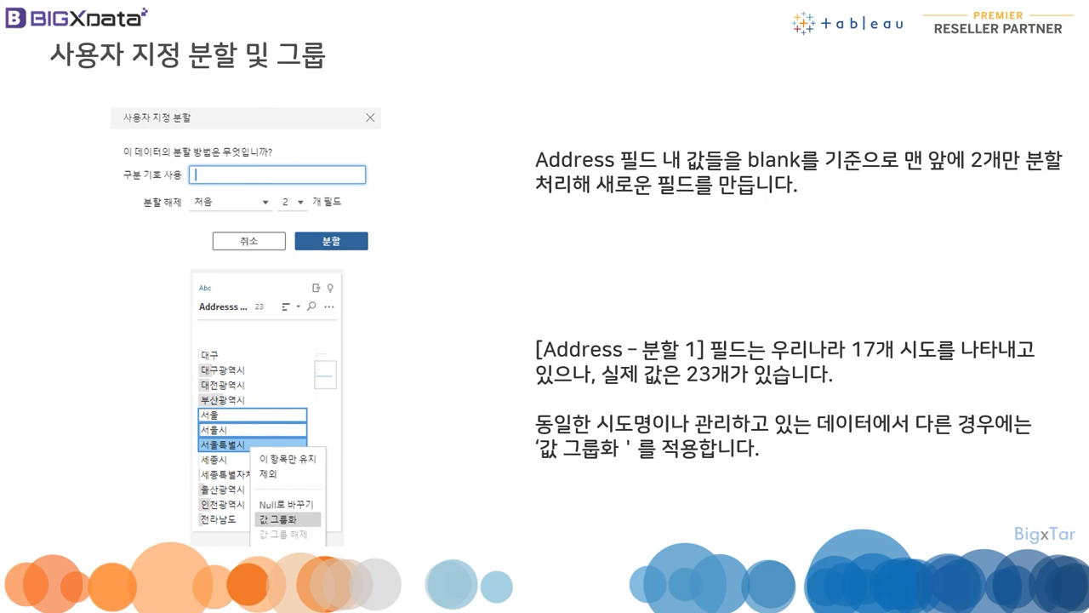
key("Right")
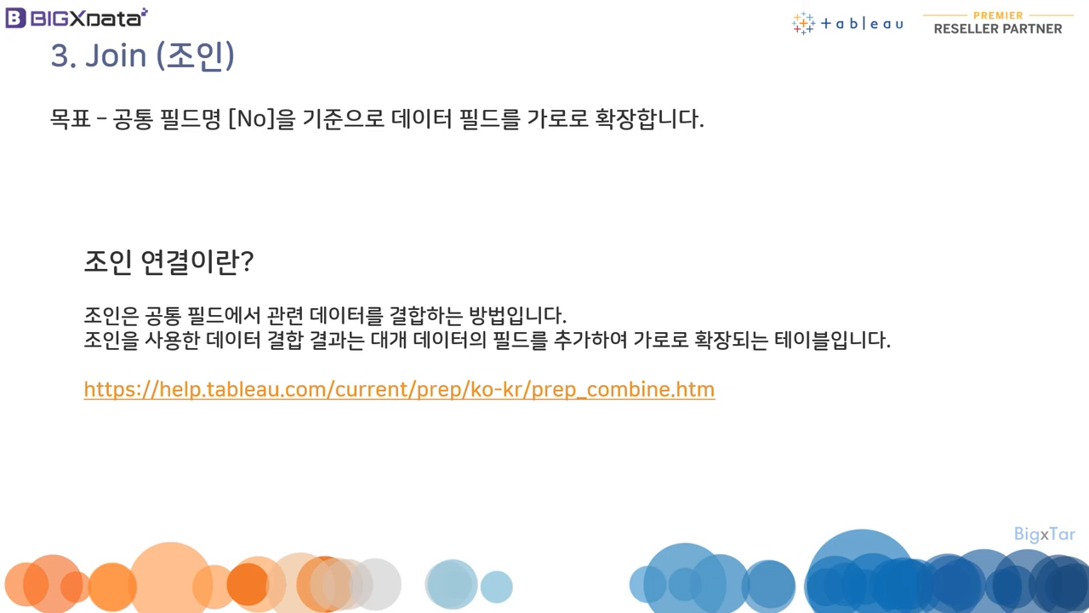
key("Right")
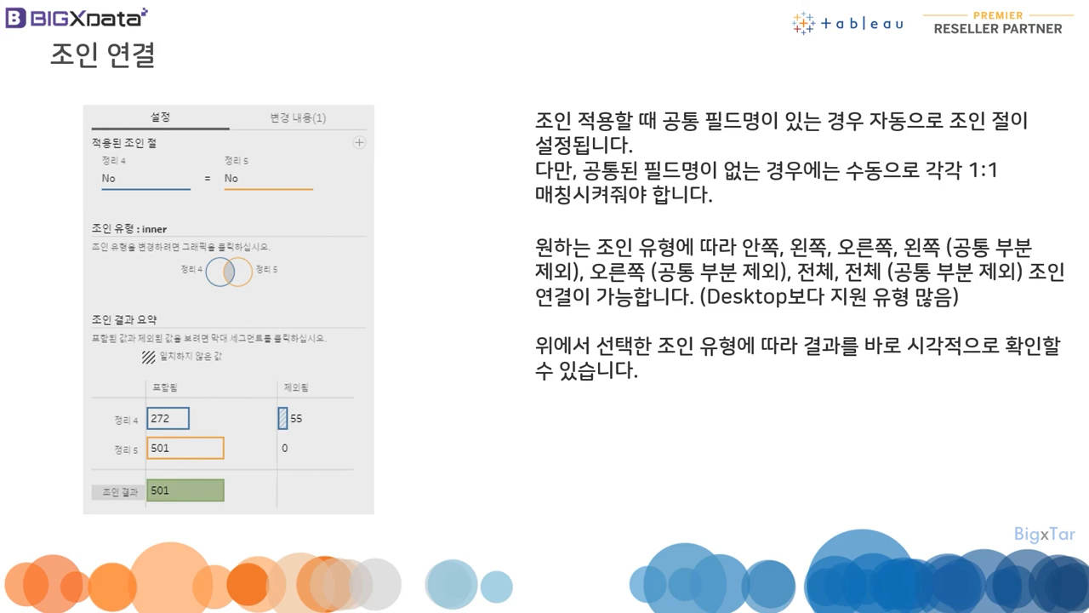
key("Right")
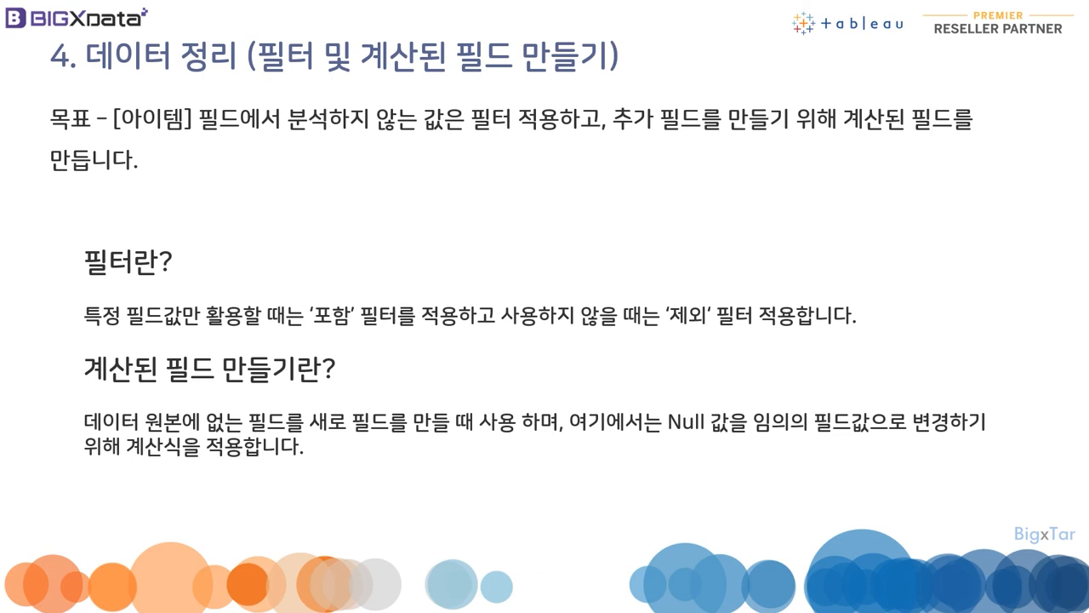
key("Right")
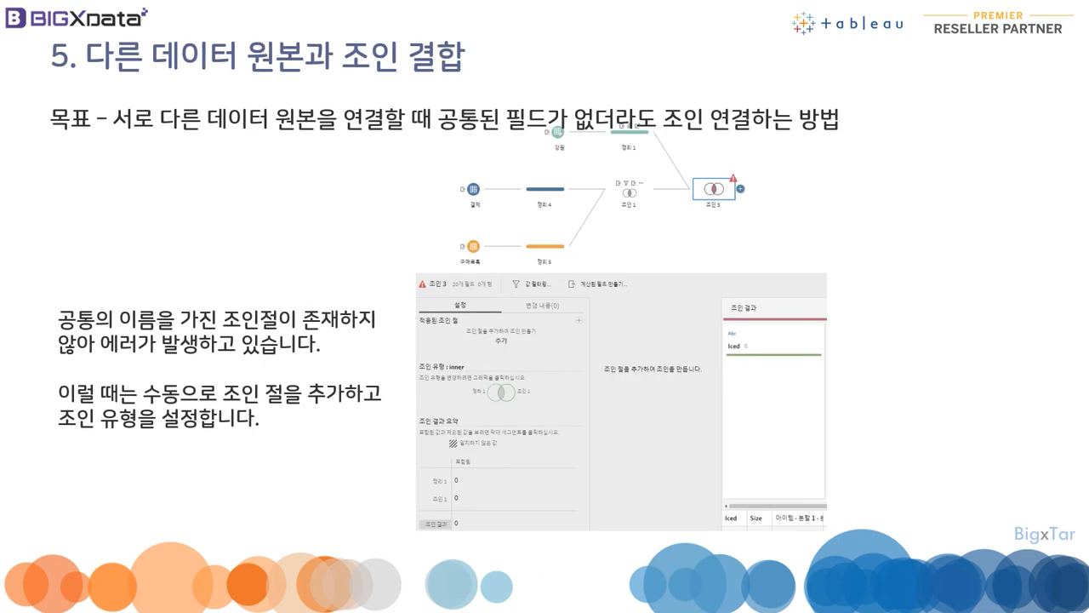